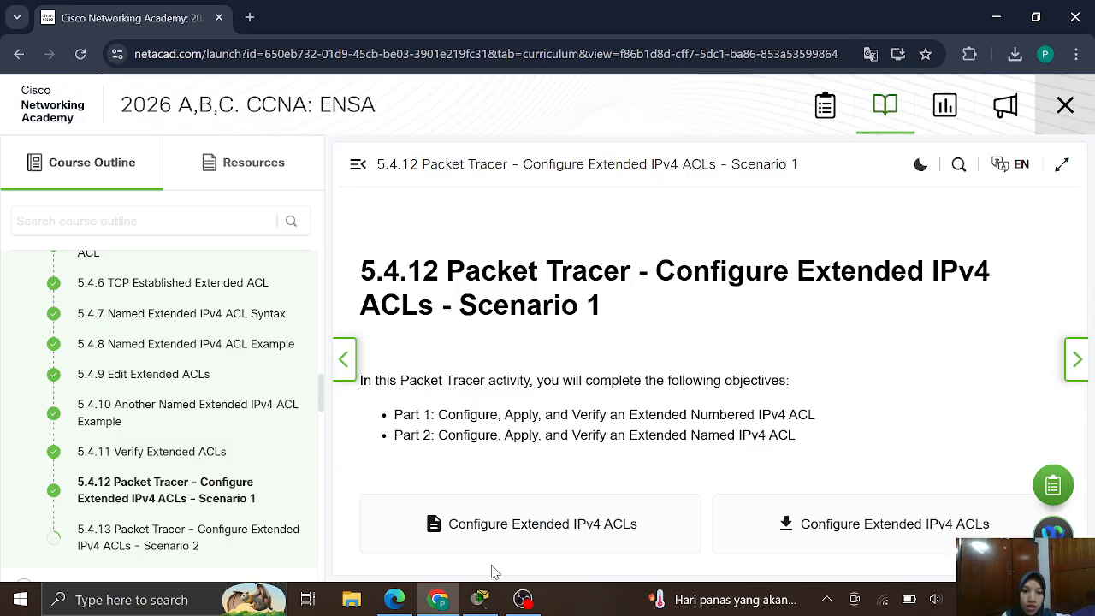
- Switch from Chrome to the open 'Configure Extended ACLs – Scenario 1' Packet Tracer activity
left_click(479, 599)
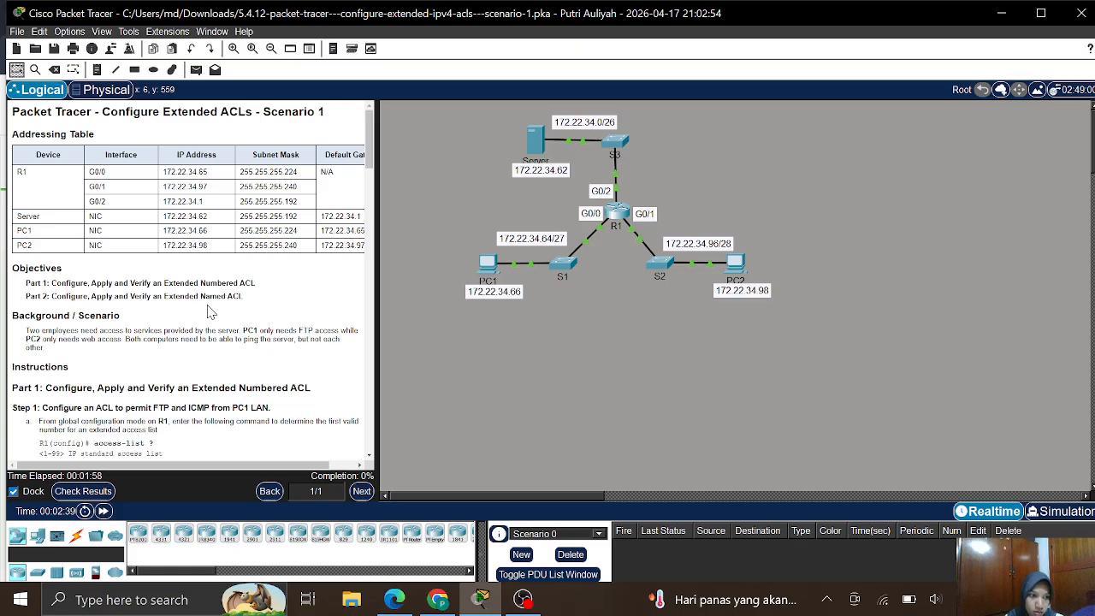
- Scroll the instructions down to Part 1, Step 1, steps a–d, for the FTP and ICMP ACL
scroll(208, 311, "down", 2)
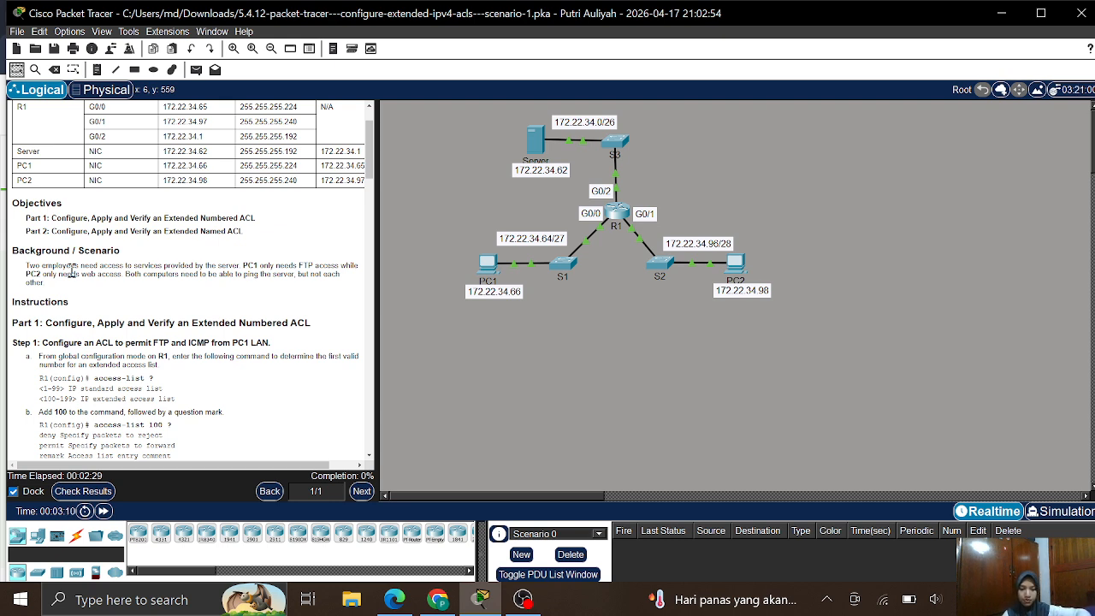
scroll(72, 270, "down", 3)
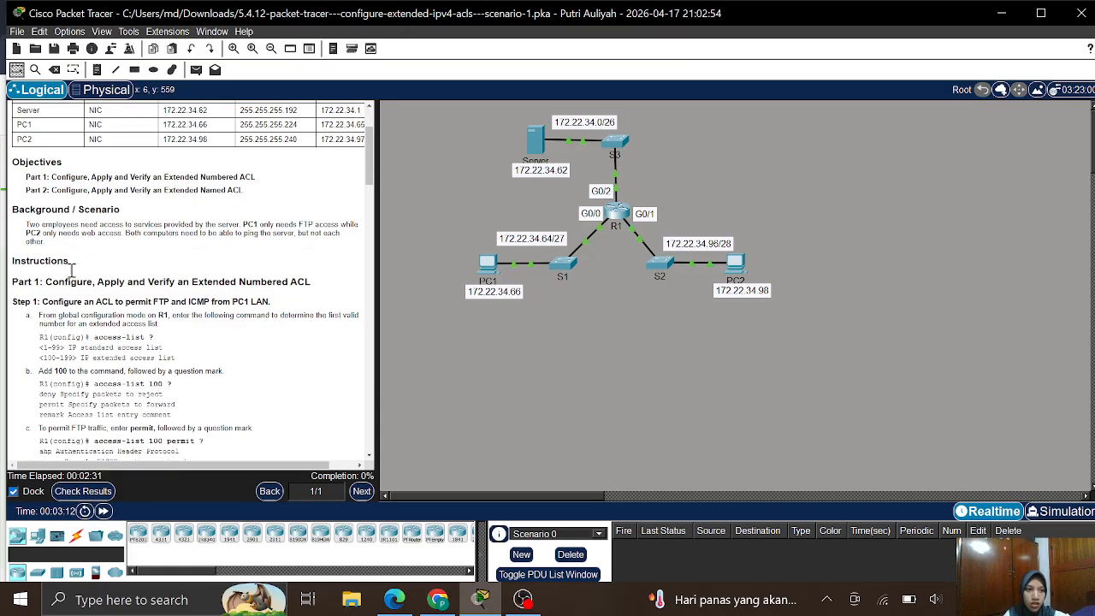
scroll(72, 270, "down", 2)
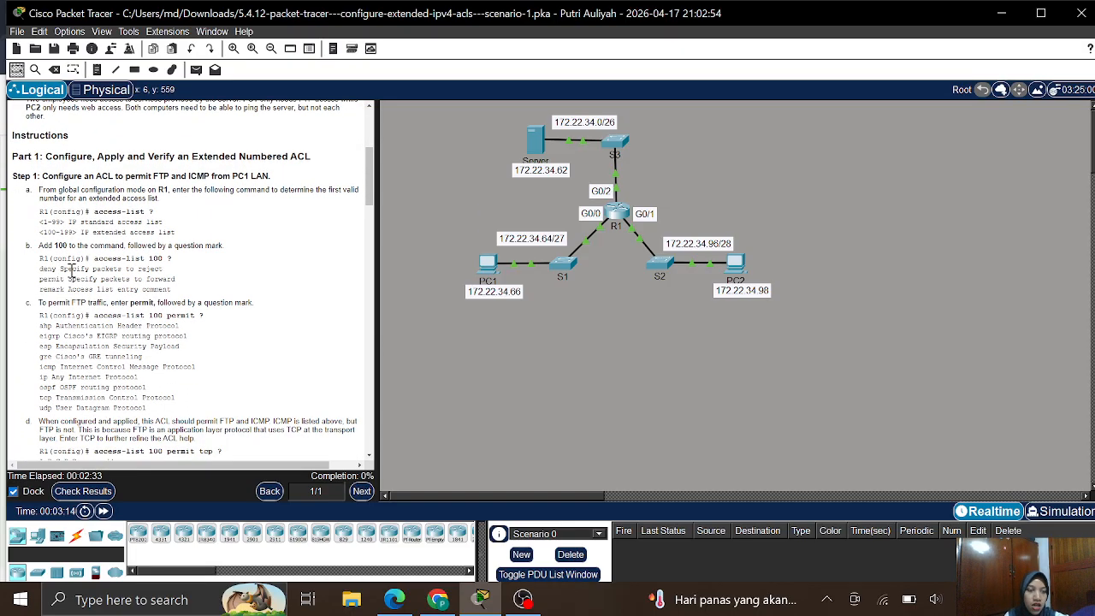
scroll(71, 270, "down", 1)
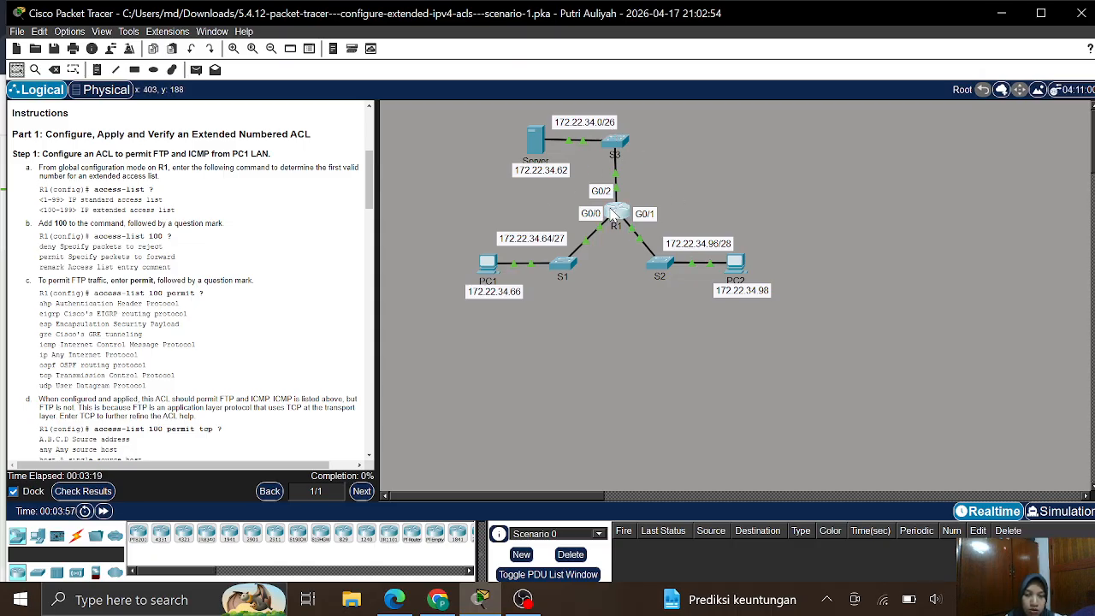
- Open R1's CLI and enter global configuration mode with enable and conf t
left_click(613, 214)
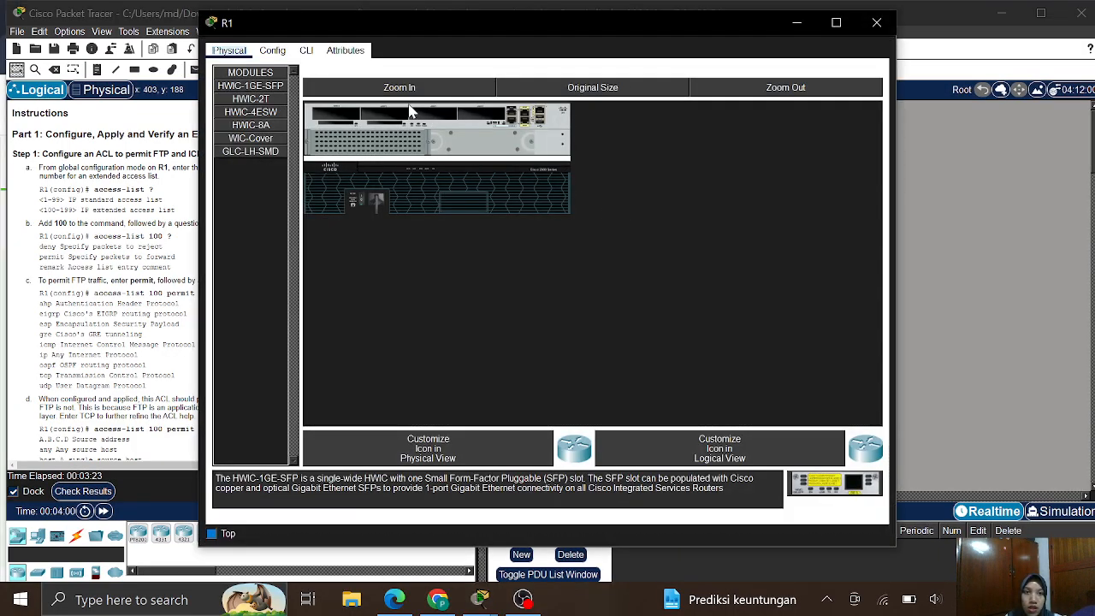
left_click(307, 51)
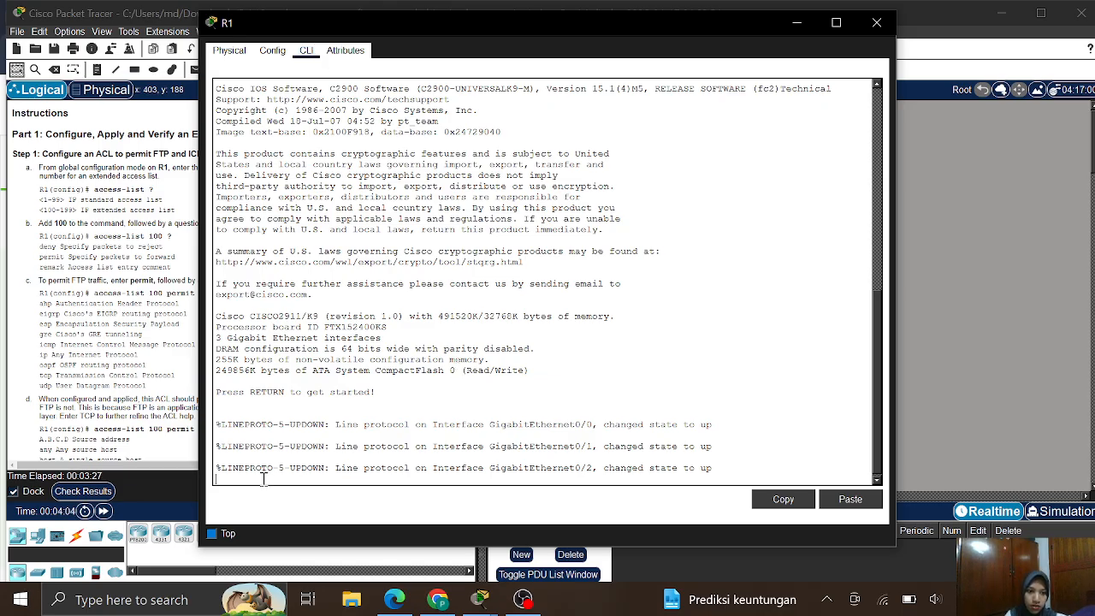
key("Return")
key("Return")
type("ena")
key("Return")
type("conf")
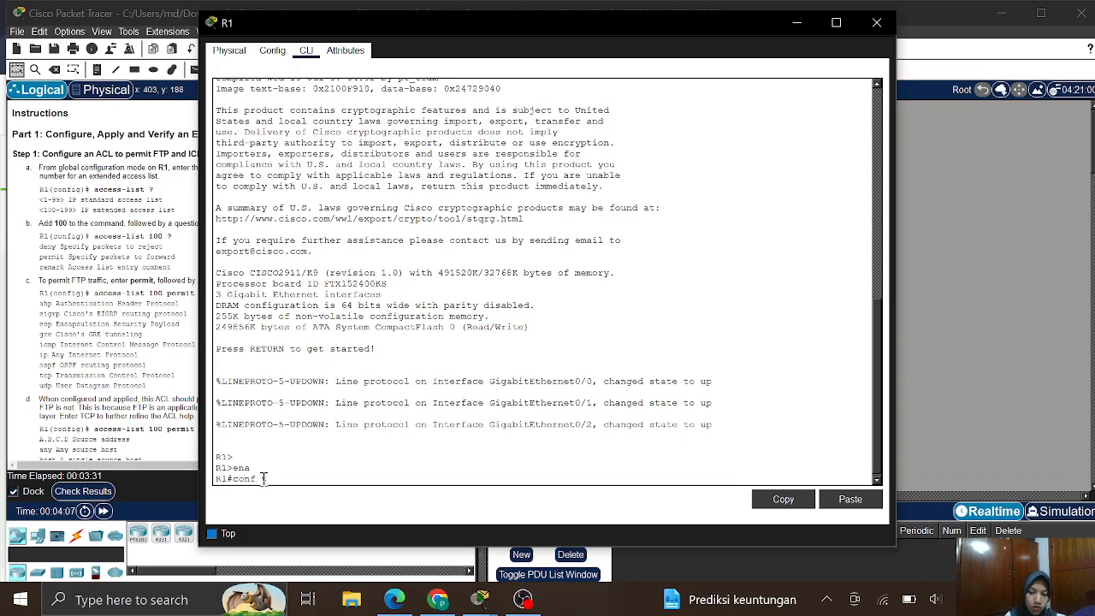
type(" t")
key("Return")
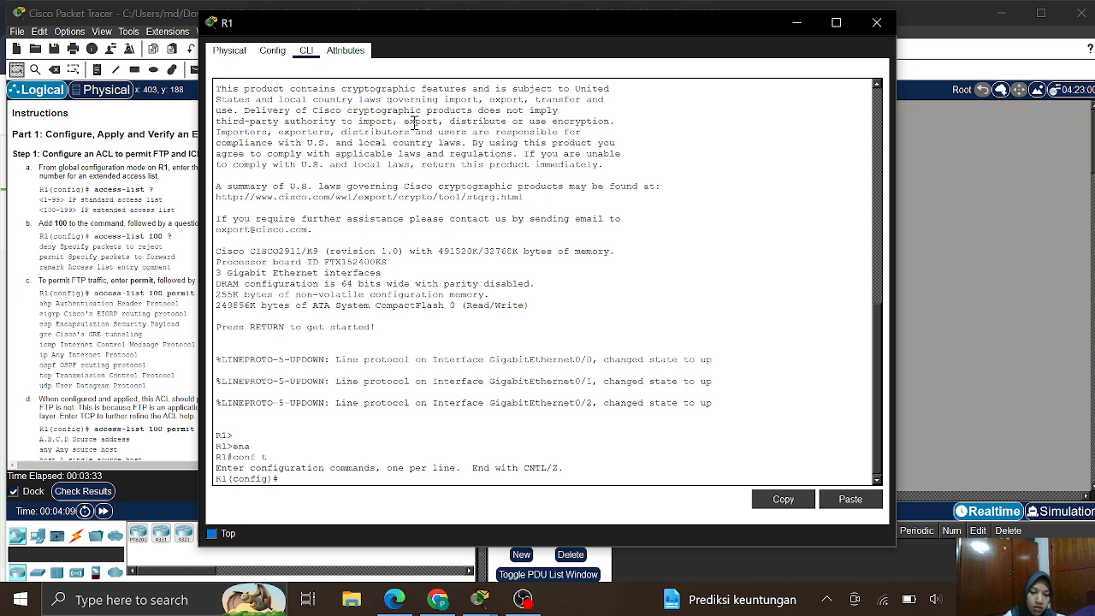
- Query 'access-list ?' on R1 to list the standard 1-99 and extended 100-199 ranges
type("acces")
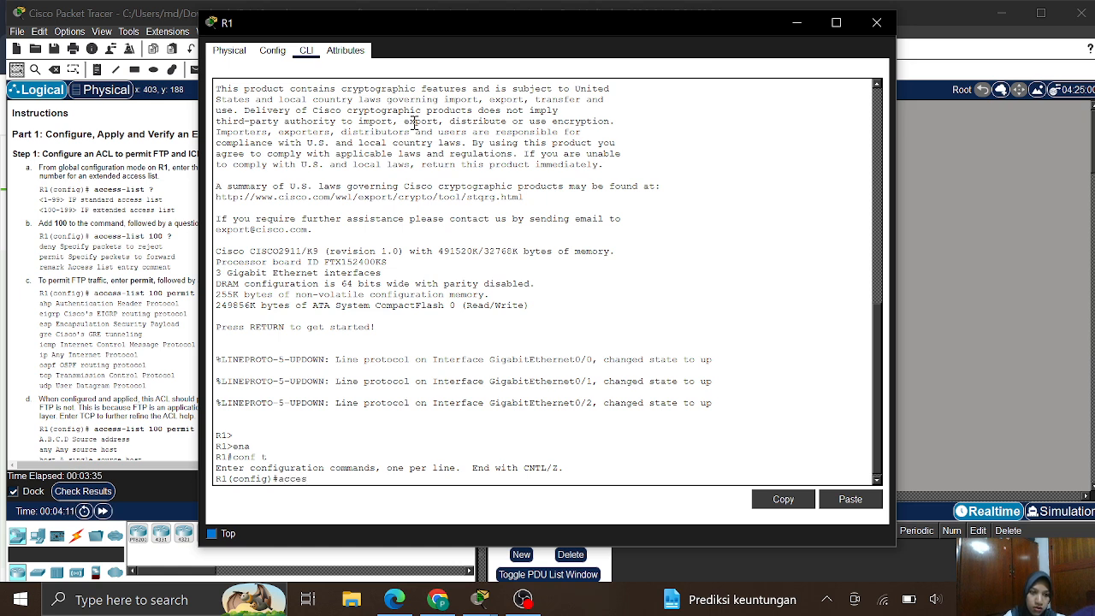
type("s")
key("Tab")
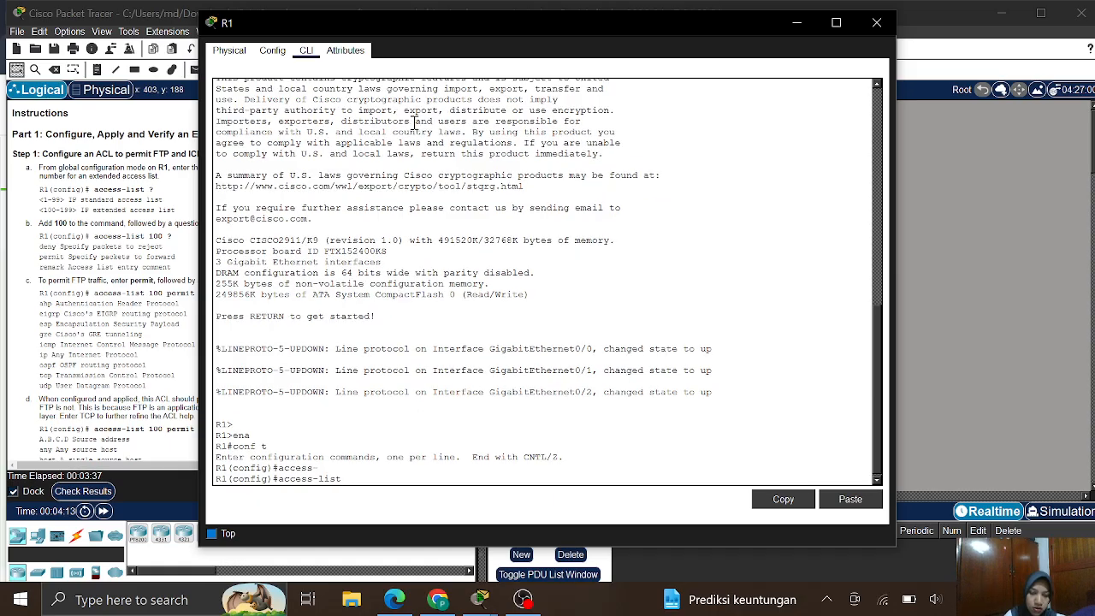
type("?")
key("Return")
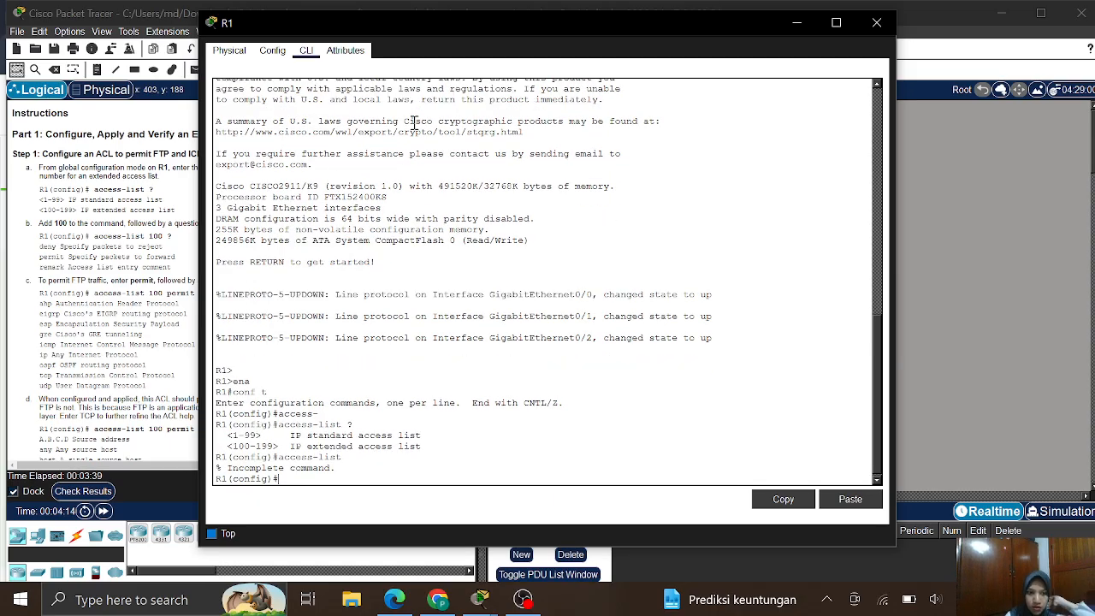
key("Up")
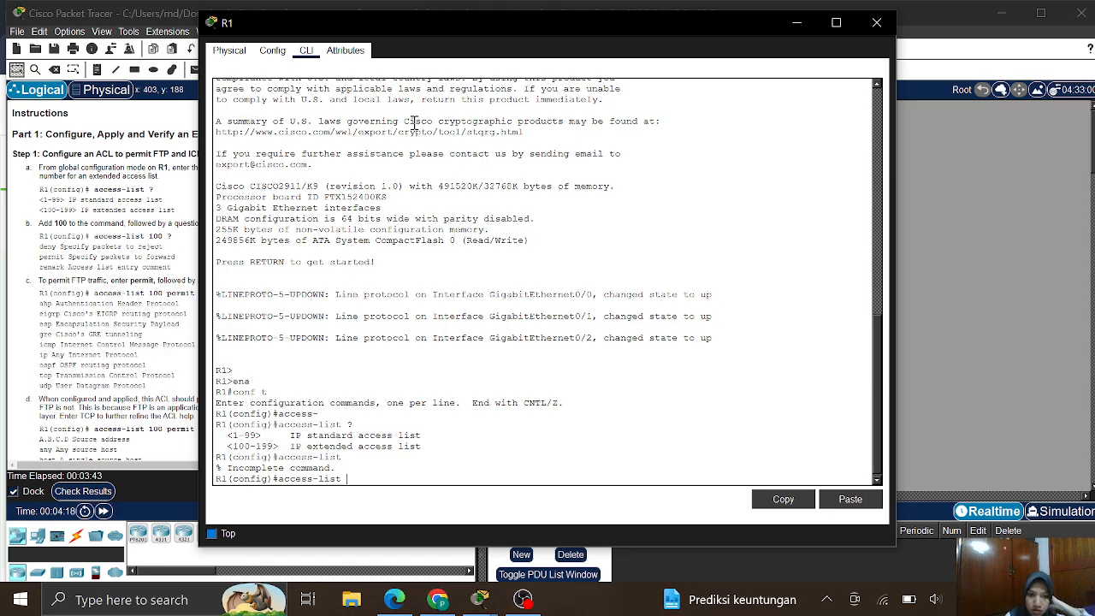
type("?")
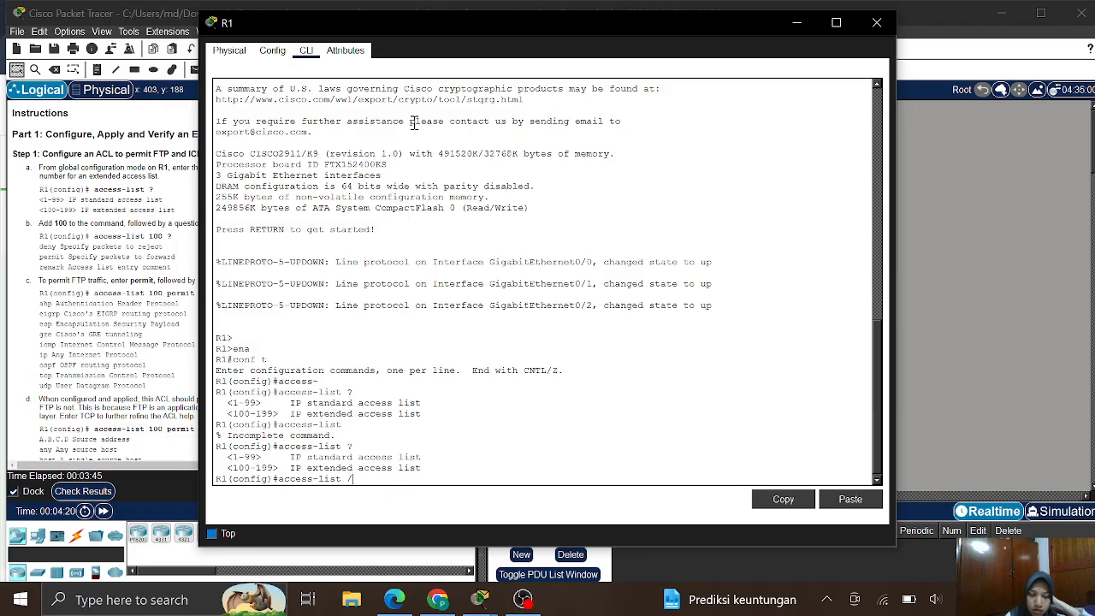
key("BackSpace")
key("BackSpace")
key("BackSpace")
key("BackSpace")
key("BackSpace")
key("BackSpace")
key("BackSpace")
key("BackSpace")
key("BackSpace")
key("BackSpace")
key("BackSpace")
key("BackSpace")
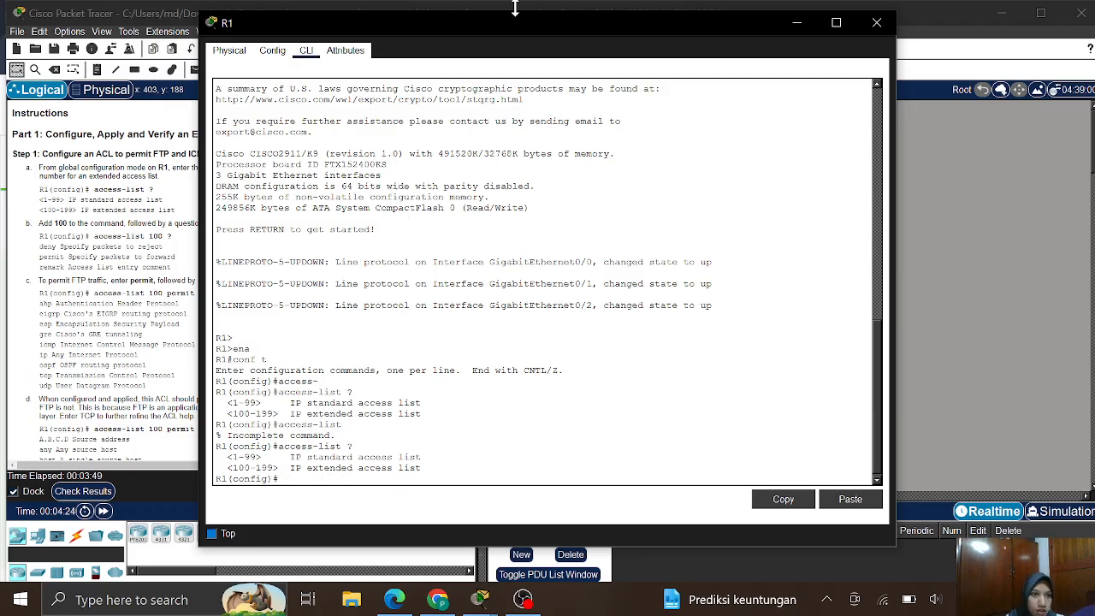
left_click_drag(436, 30, 590, 21)
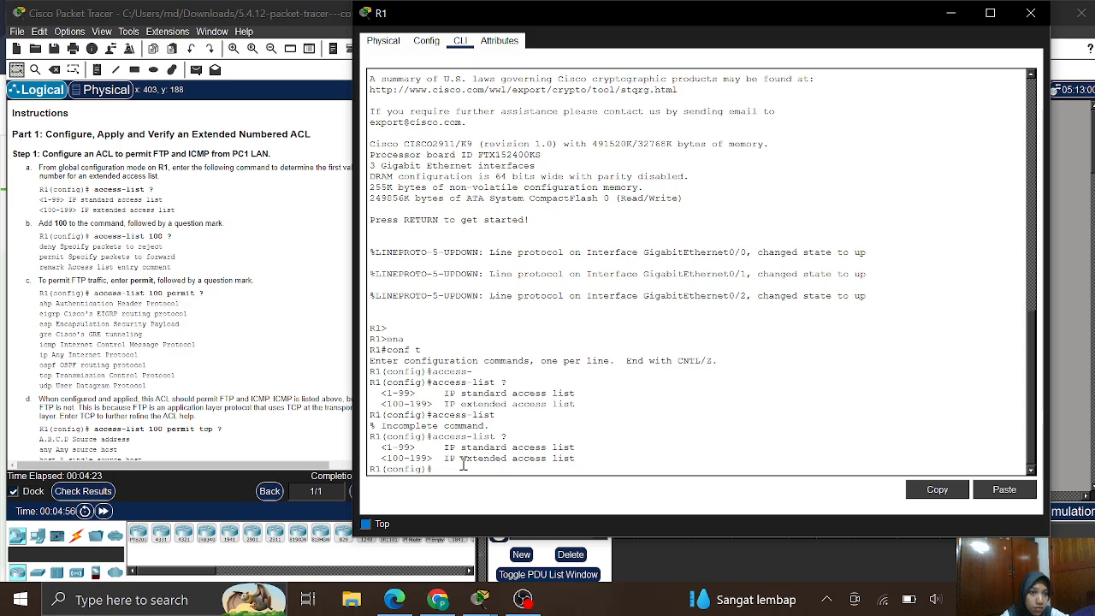
- Query 'access-list 100?' on R1 and highlight the returned <100-199> extended range
type("cc")
key("Tab")
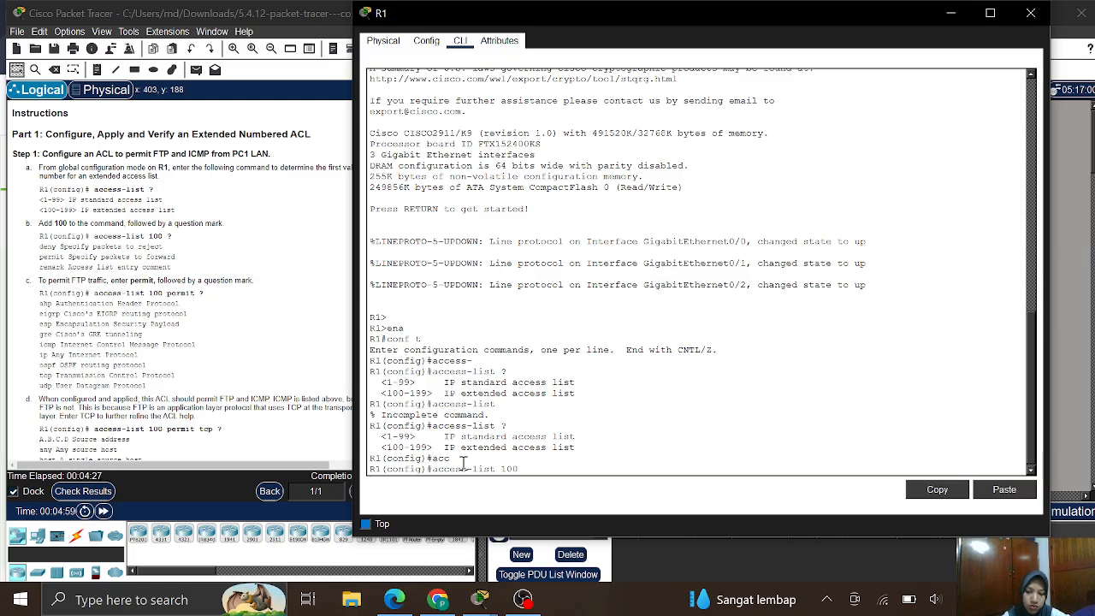
type("100?")
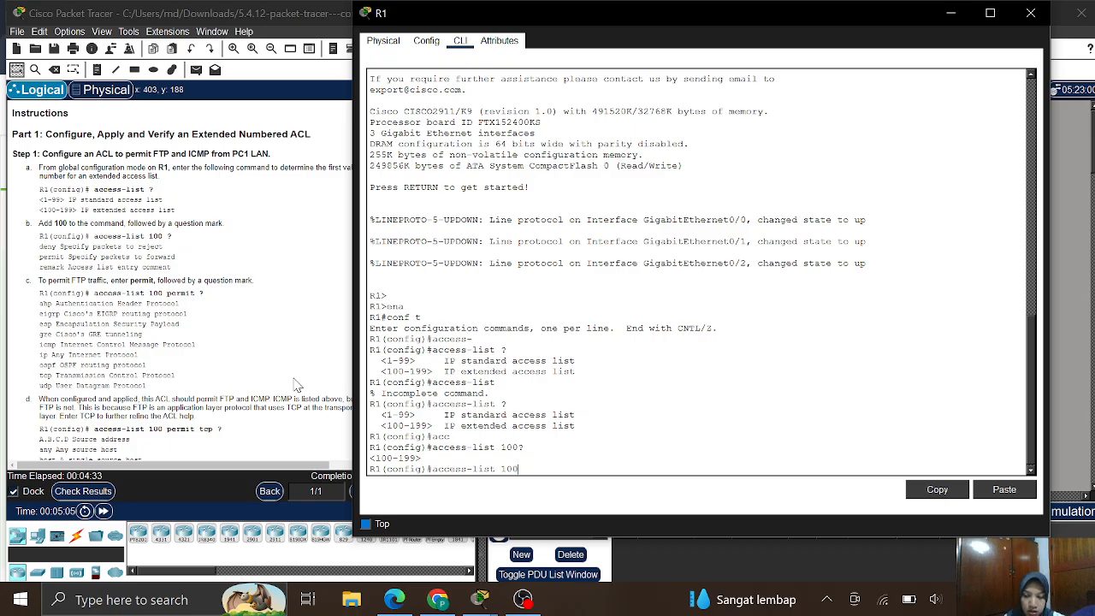
type("?")
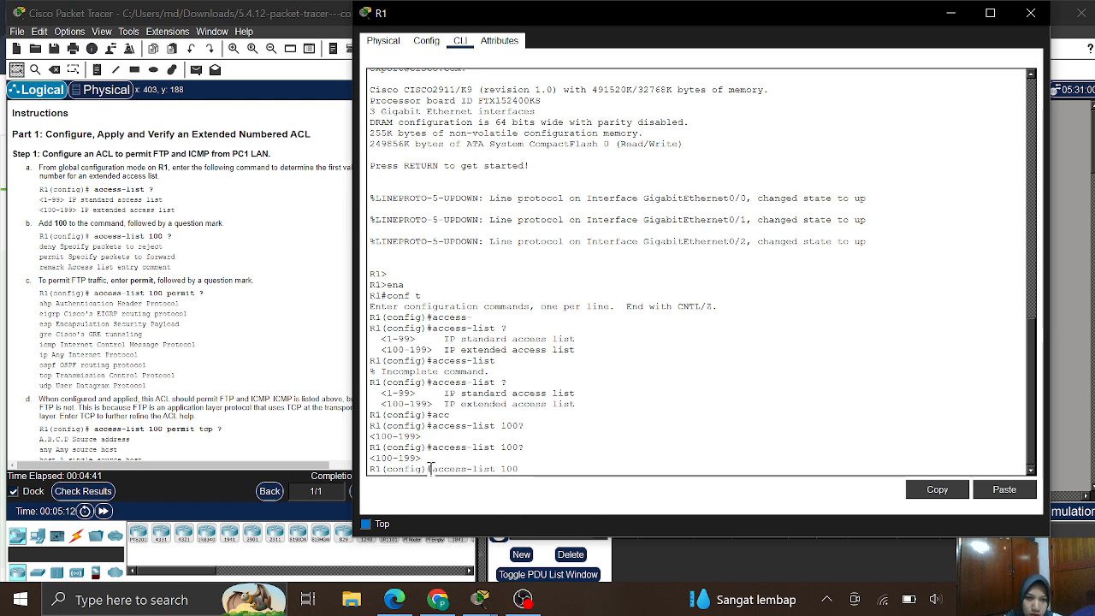
left_click_drag(427, 460, 384, 456)
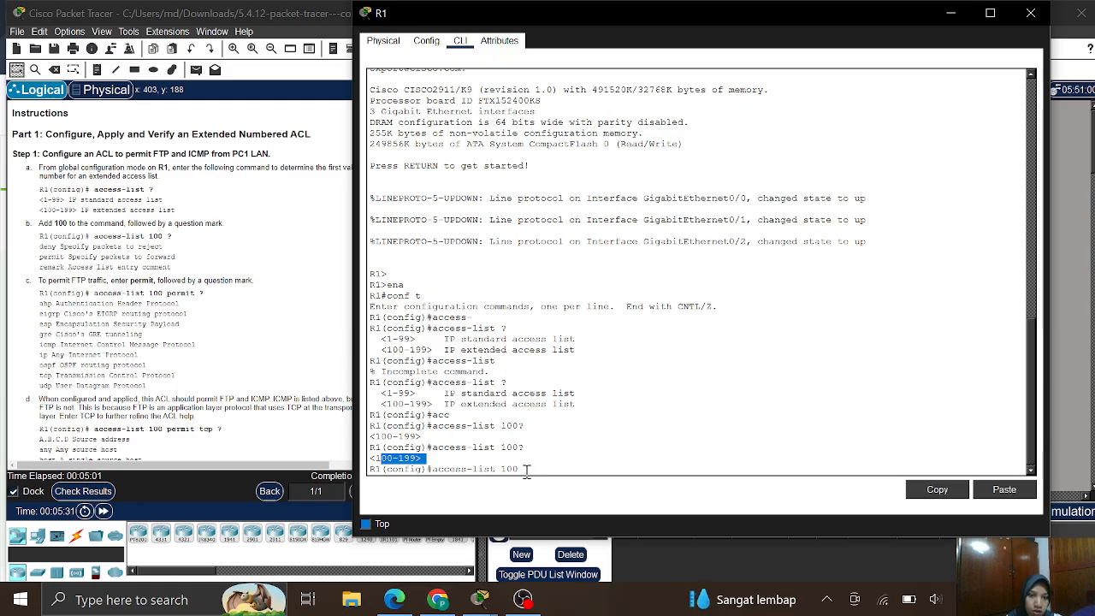
- Query 'access-list 100 permit ?' on R1 to list protocols such as icmp, ip, tcp and udp
scroll(506, 457, "down", 1)
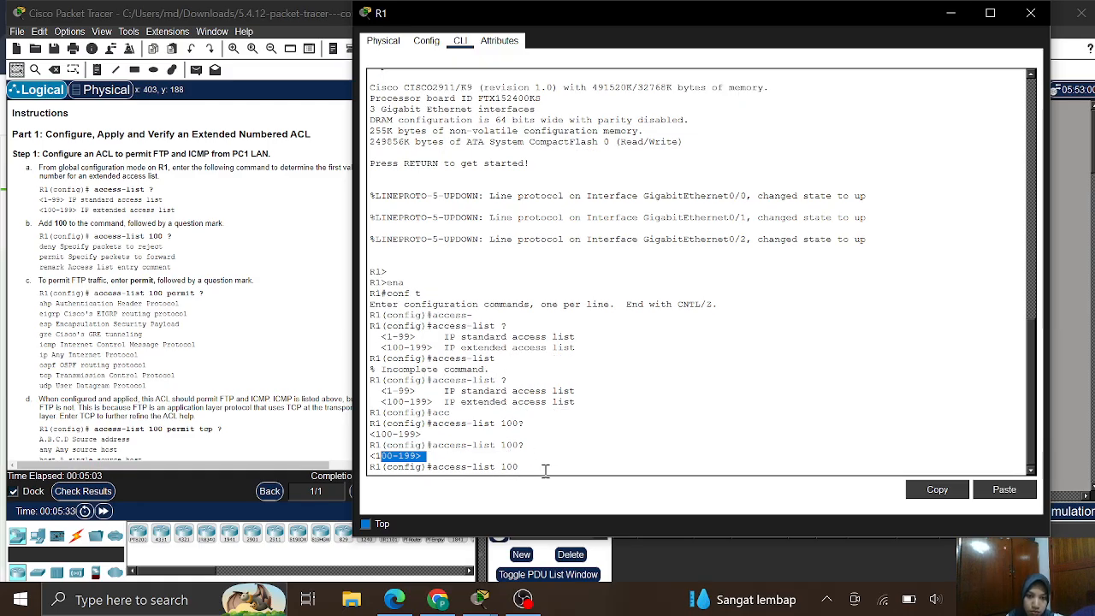
left_click(544, 470)
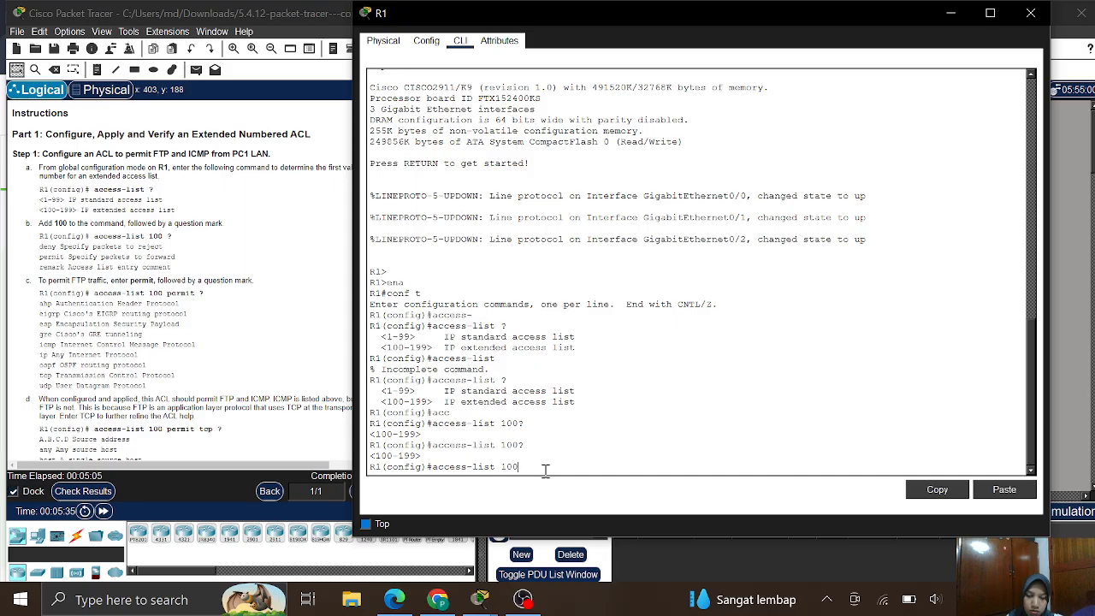
key("BackSpace")
key("BackSpace")
key("BackSpace")
key("BackSpace")
key("BackSpace")
key("BackSpace")
key("BackSpace")
key("BackSpace")
key("BackSpace")
key("BackSpace")
key("BackSpace")
key("BackSpace")
key("BackSpace")
key("BackSpace")
key("BackSpace")
type("a")
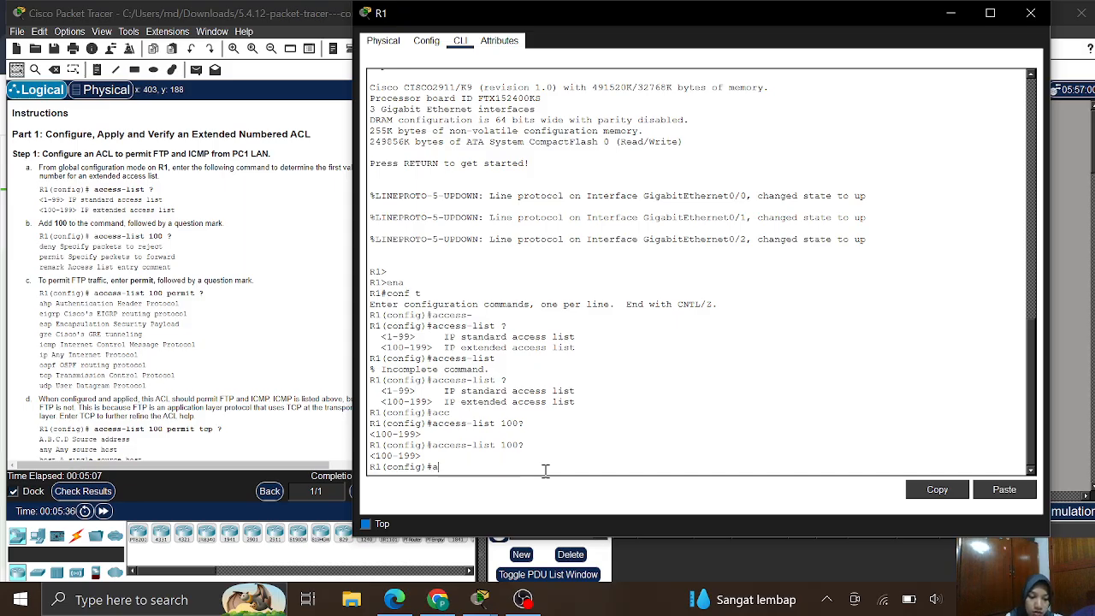
type("cc")
key("Tab")
type("1")
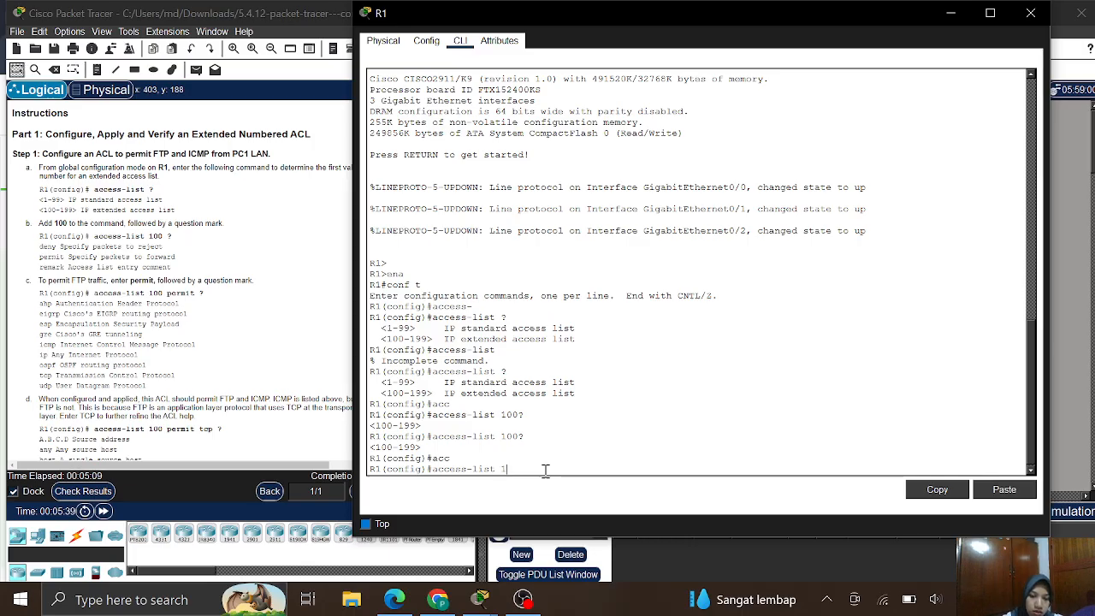
type("00 perm")
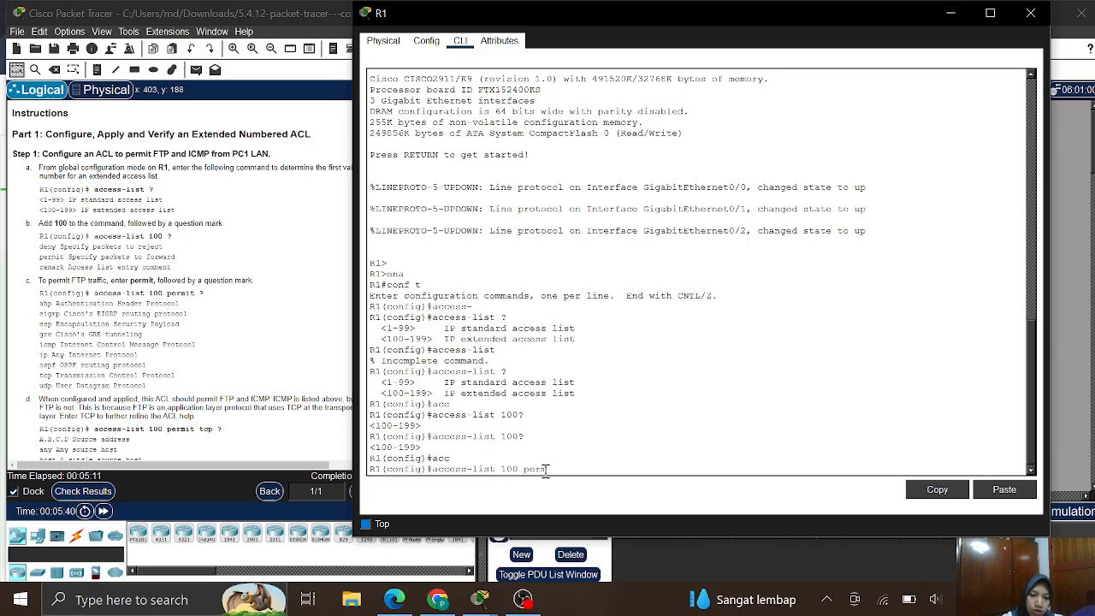
type("it?")
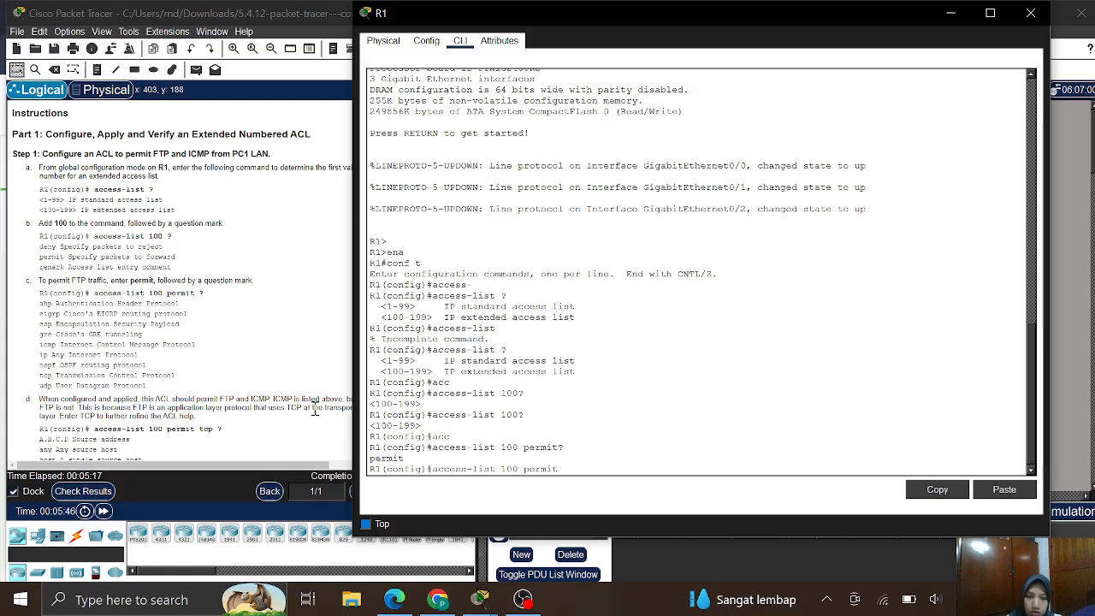
type("?")
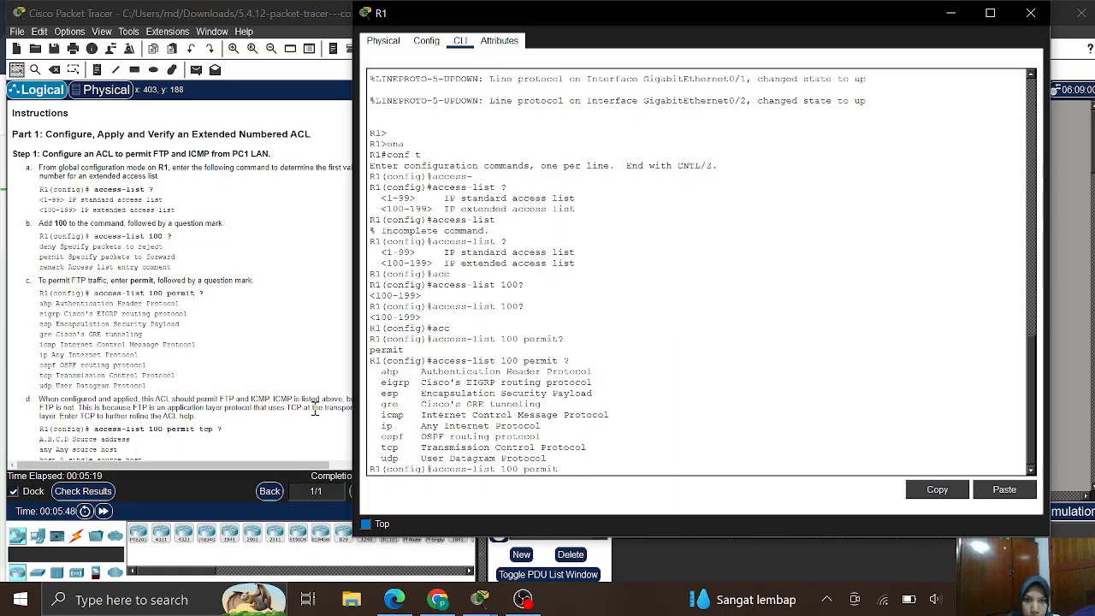
left_click(543, 407)
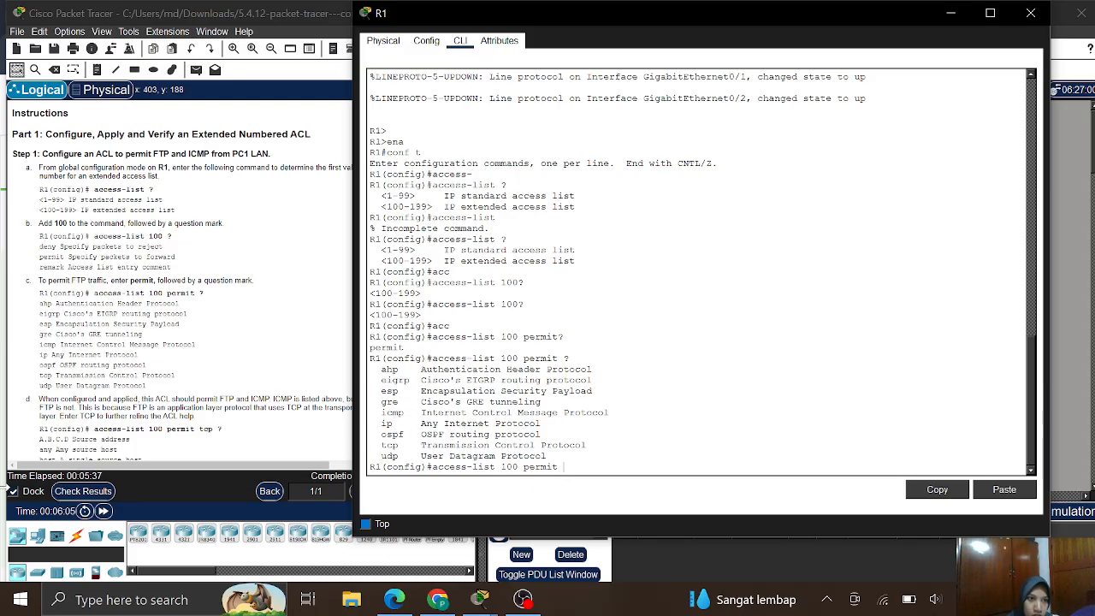
- Scroll the instructions to steps e–g on the source address and wildcard mask
scroll(121, 359, "down", 2)
scroll(122, 359, "down", 3)
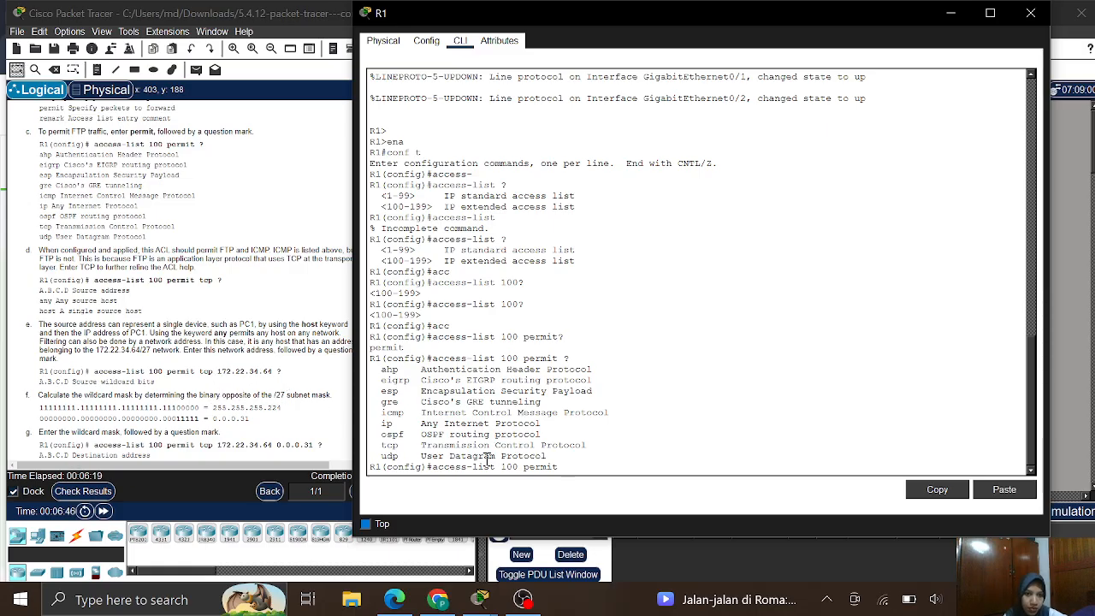
- Query 'access-list 100 permit tcp ?' to see source options A.B.C.D, any and host, then clear the line
key("Down")
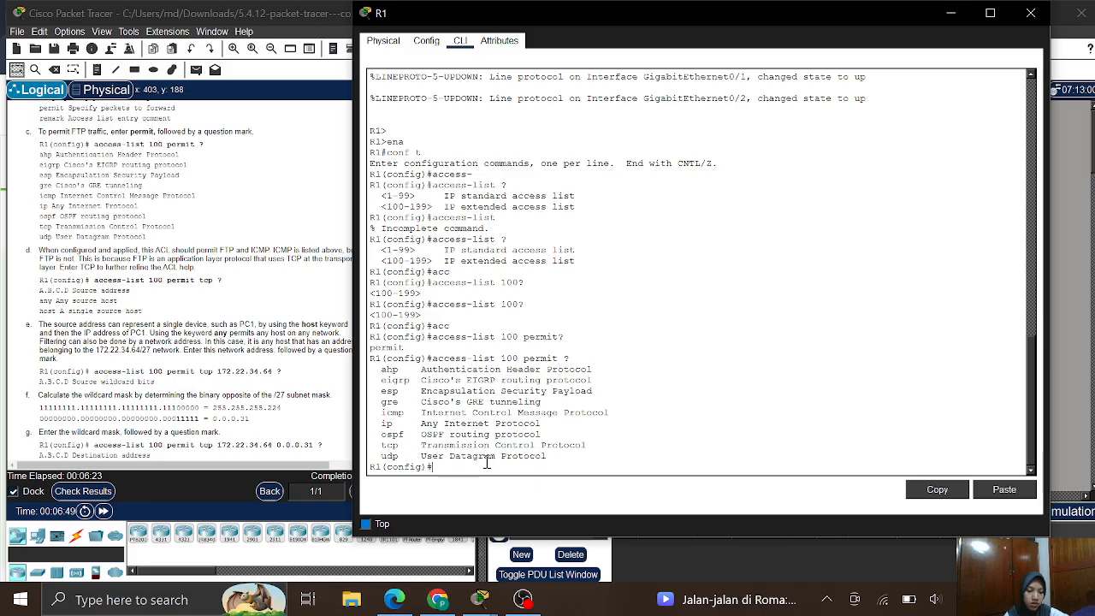
type("acc")
key("Tab")
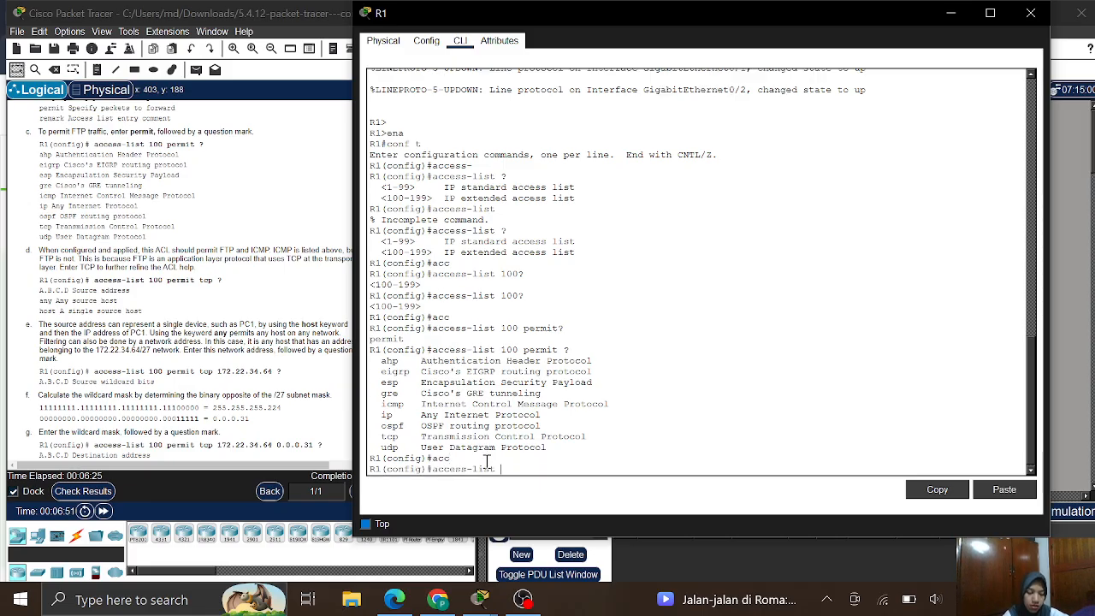
type("100")
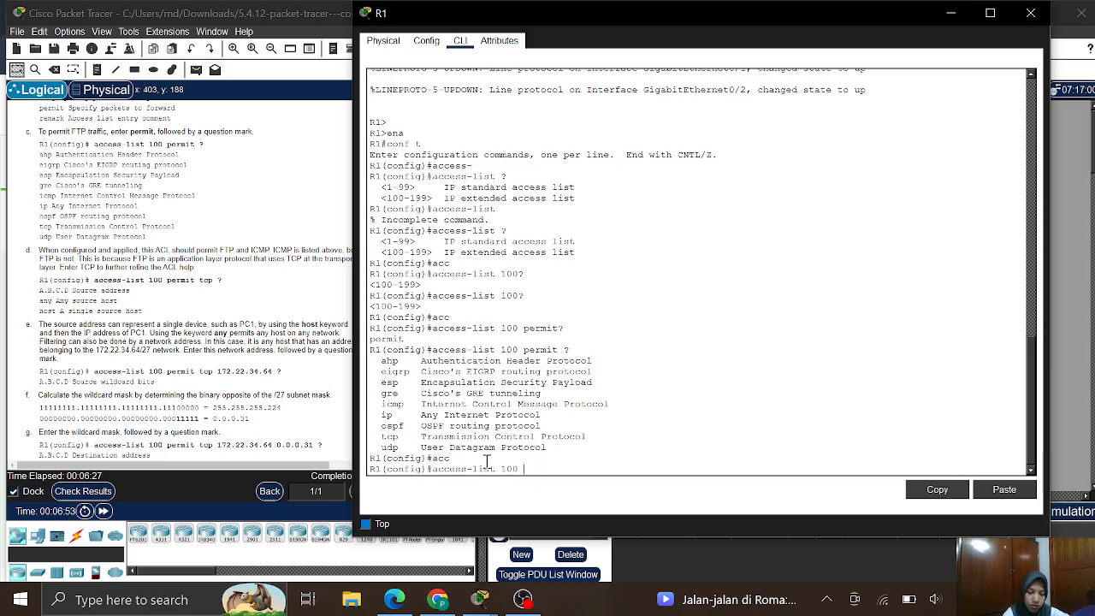
type(" per")
key("Tab")
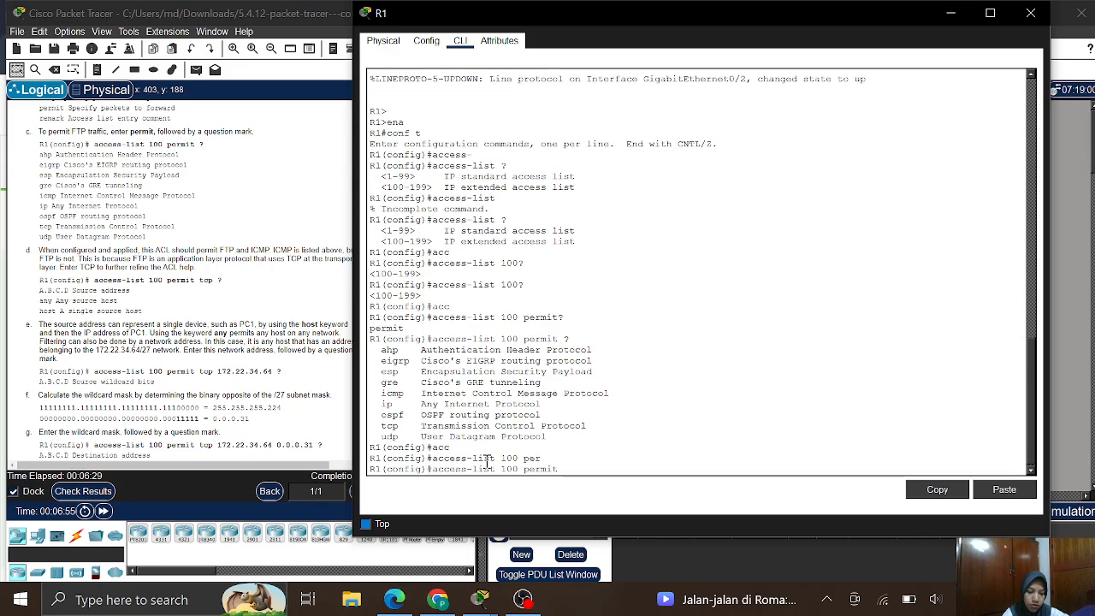
type("tc")
key("Tab")
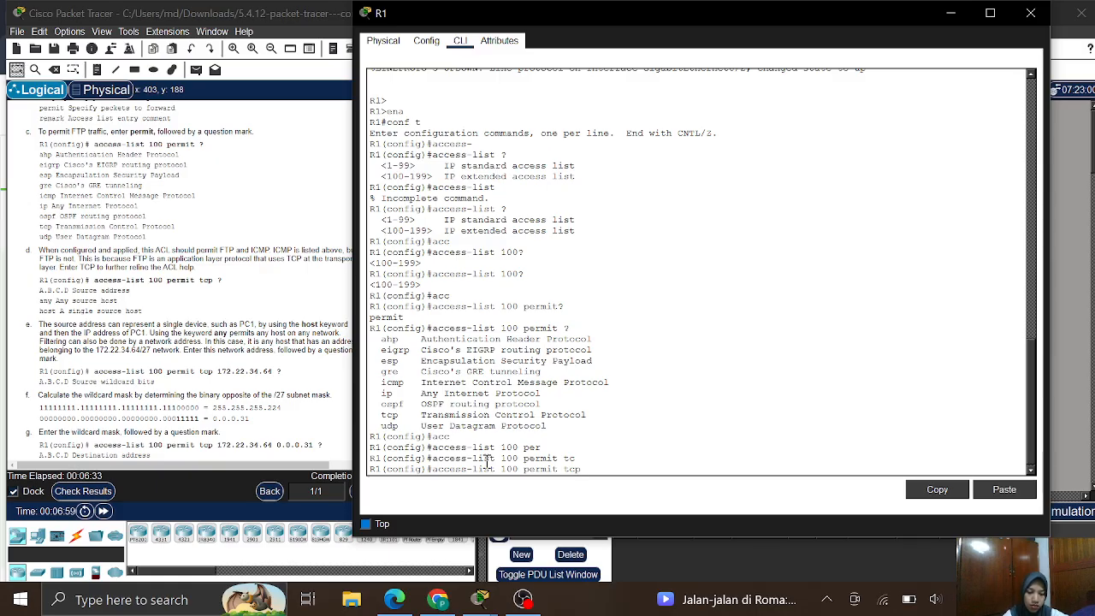
type("?")
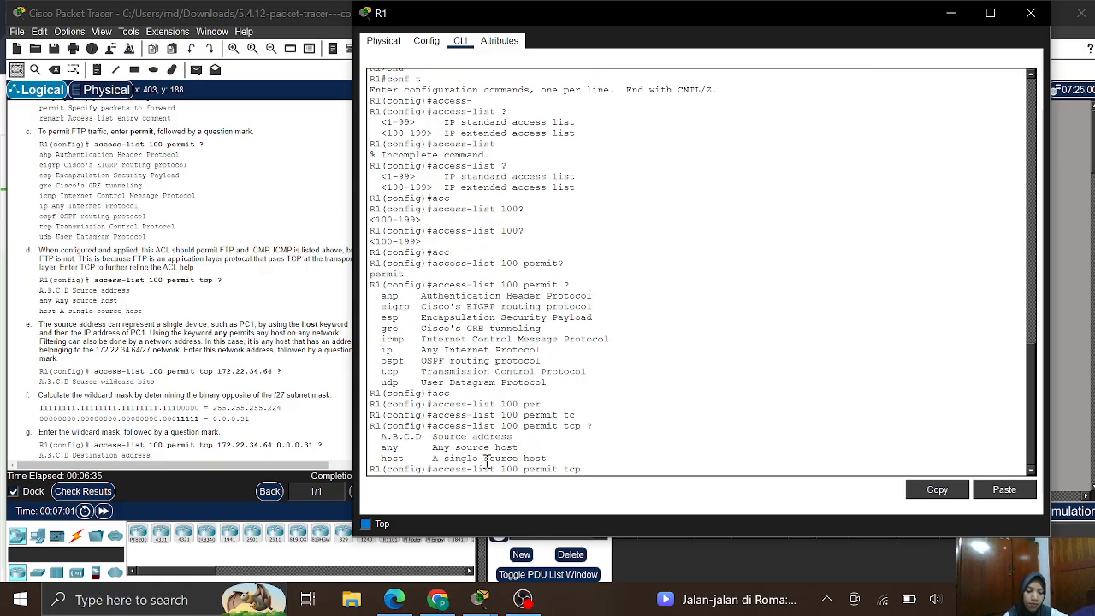
scroll(174, 395, "down", 3)
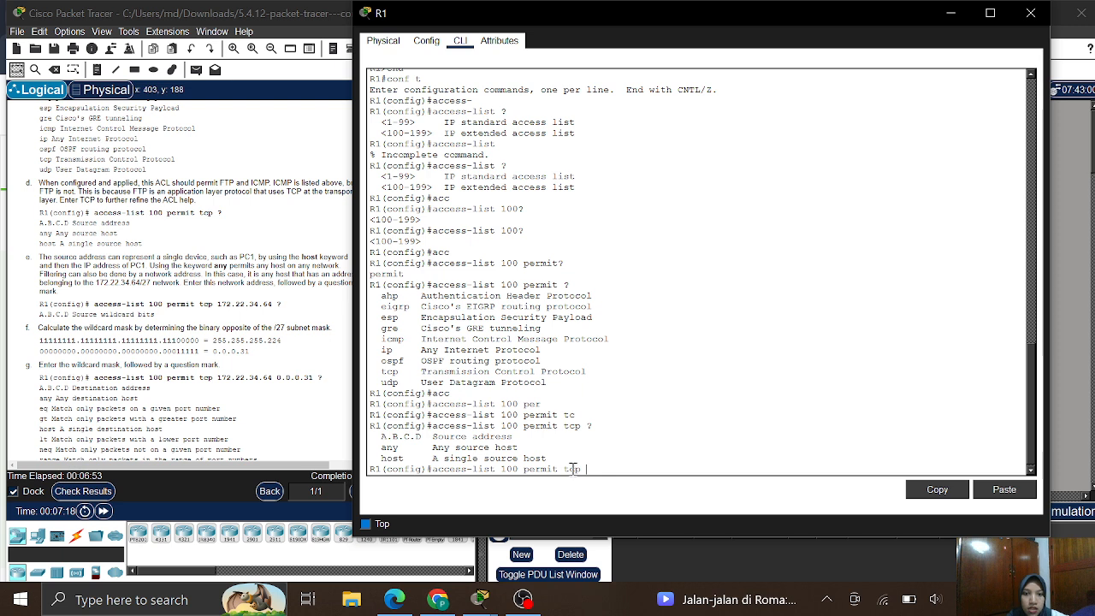
key("ctrl+u")
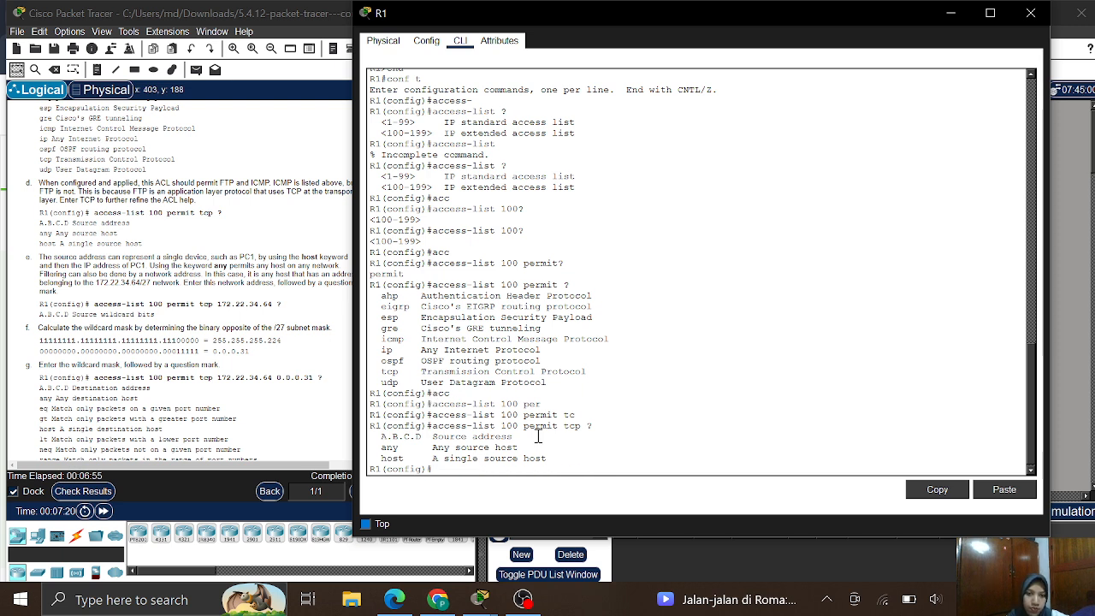
scroll(120, 313, "down", 1)
scroll(120, 313, "down", 2)
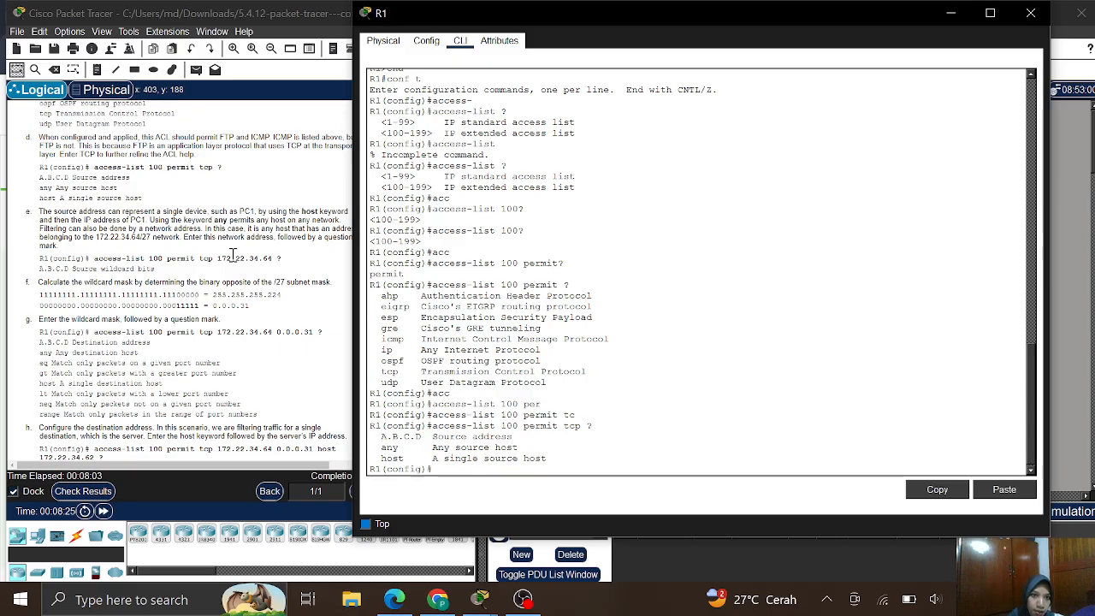
- Copy step e's 'access-list 100 permit tcp 172.22.34.64 ?' command and bring R1 forward
left_click_drag(95, 258, 286, 257)
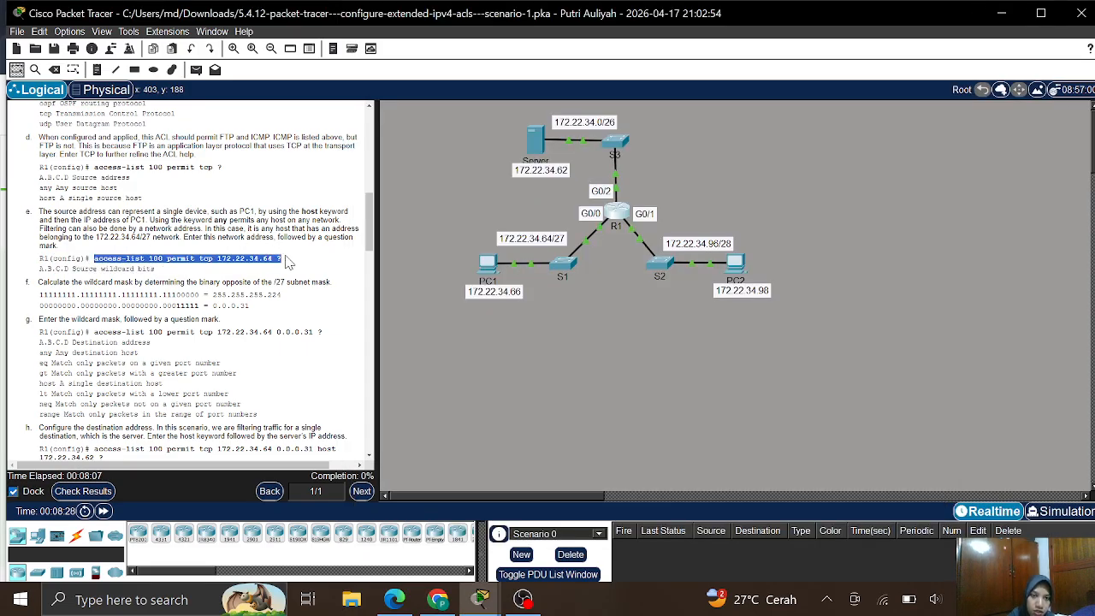
right_click(287, 262)
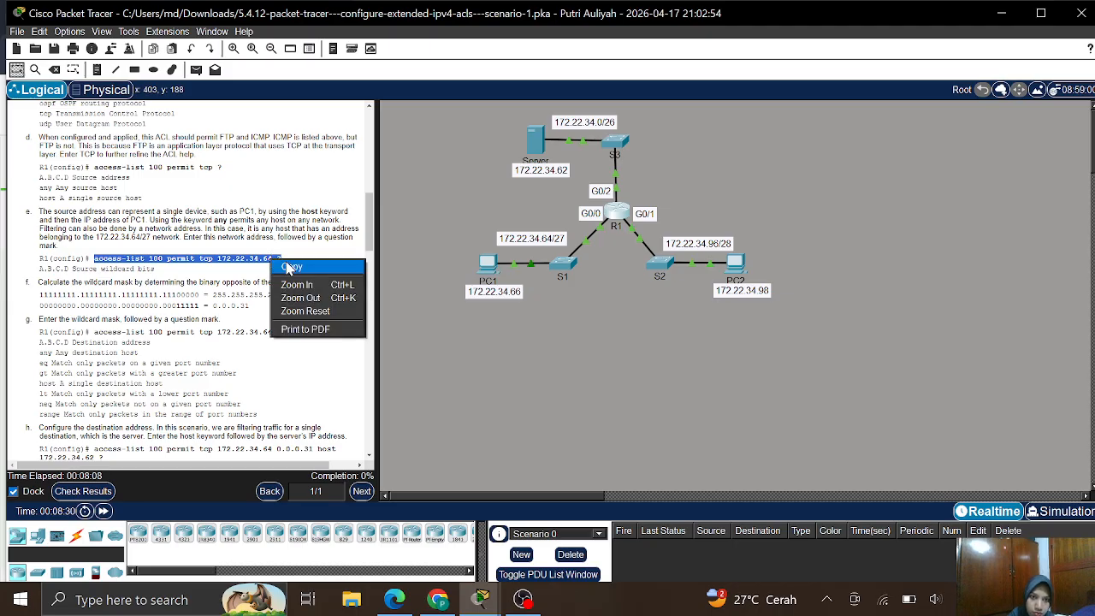
left_click(290, 268)
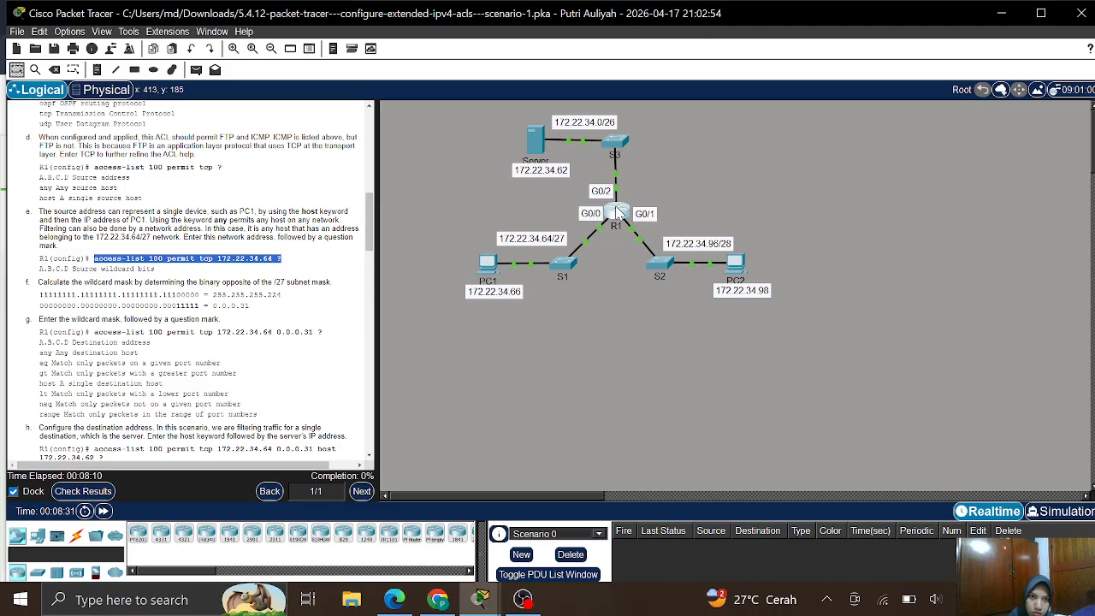
left_click(617, 211)
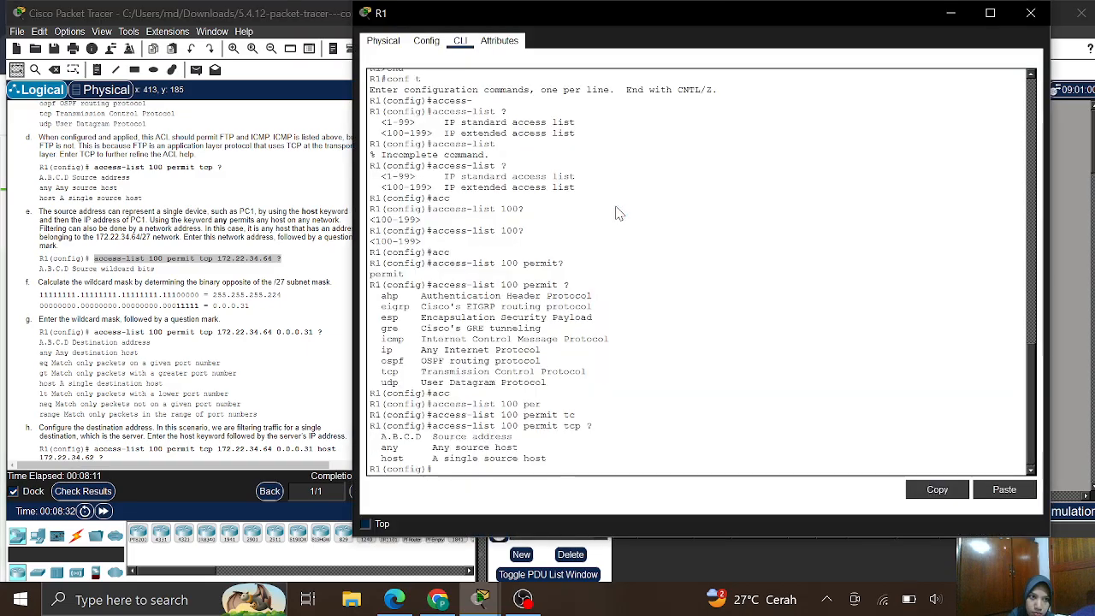
- Paste the step e command at R1's prompt to show the source wildcard bits, then clear the line
right_click(440, 472)
left_click(452, 488)
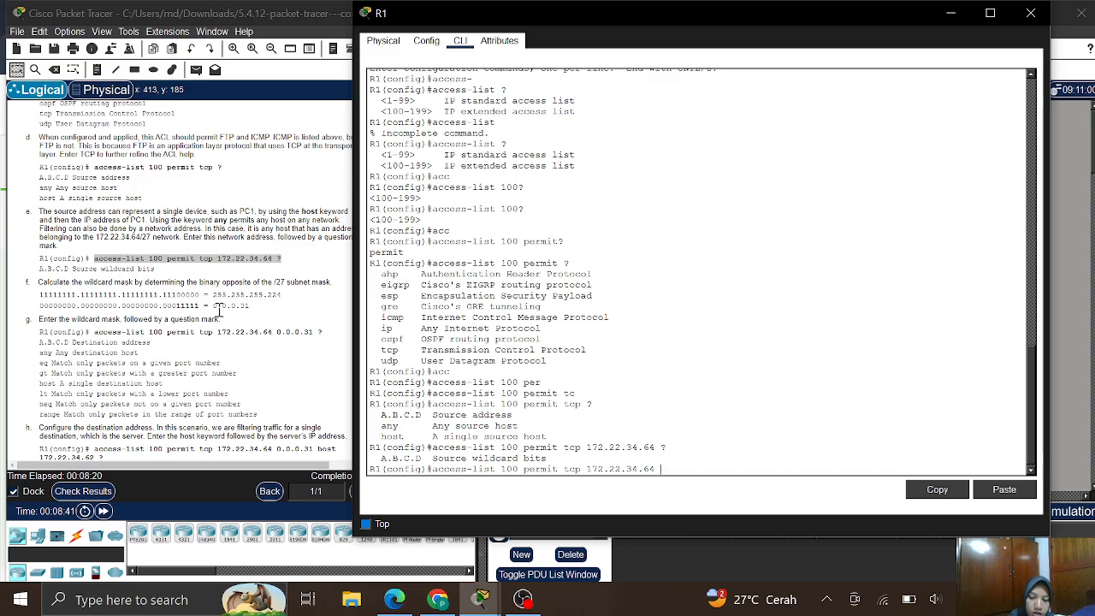
key("Down")
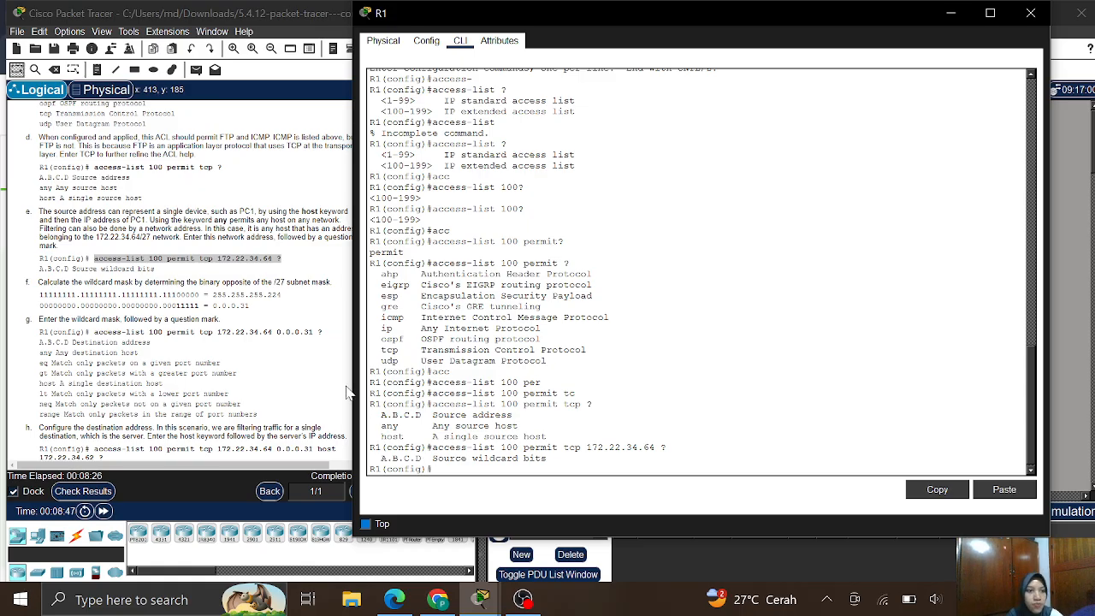
scroll(189, 334, "down", 1)
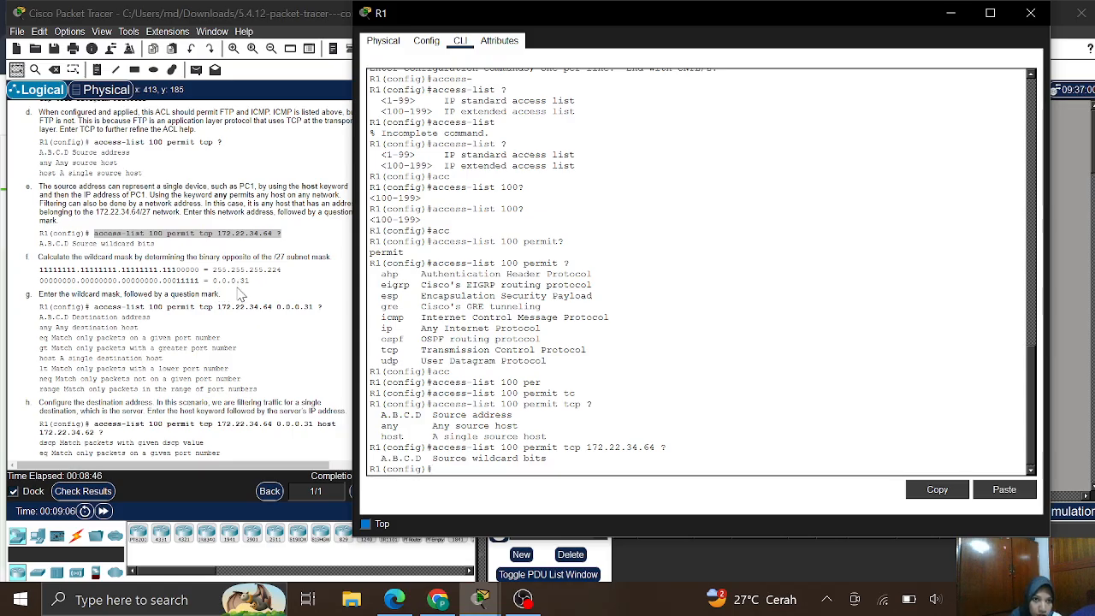
scroll(57, 346, "down", 2)
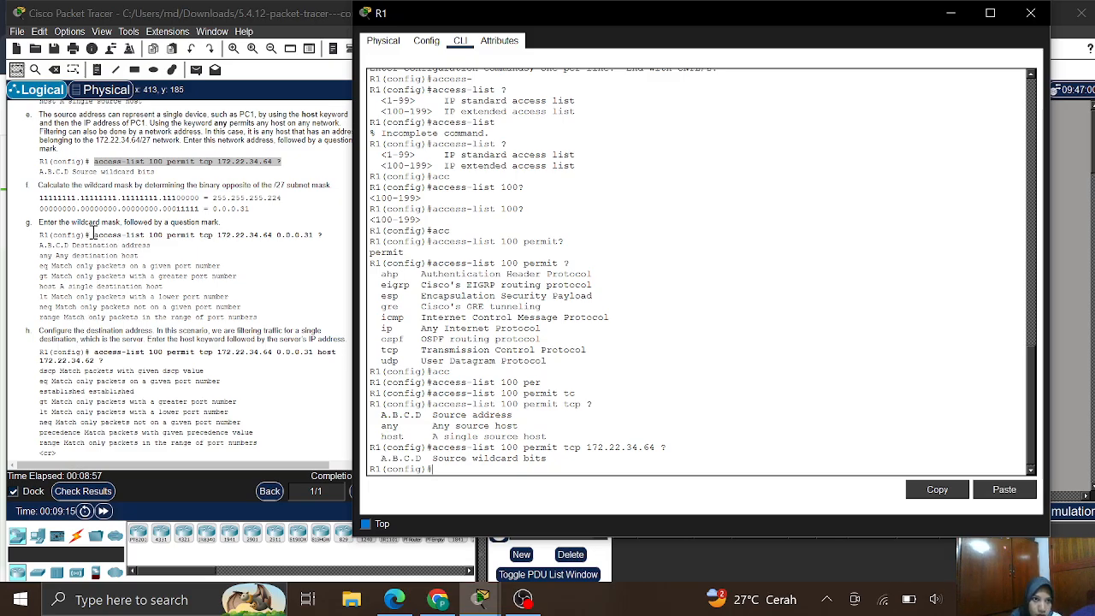
- Copy the step g command with source 172.22.34.64 and wildcard 0.0.0.31 from the instructions
left_click_drag(91, 233, 329, 242)
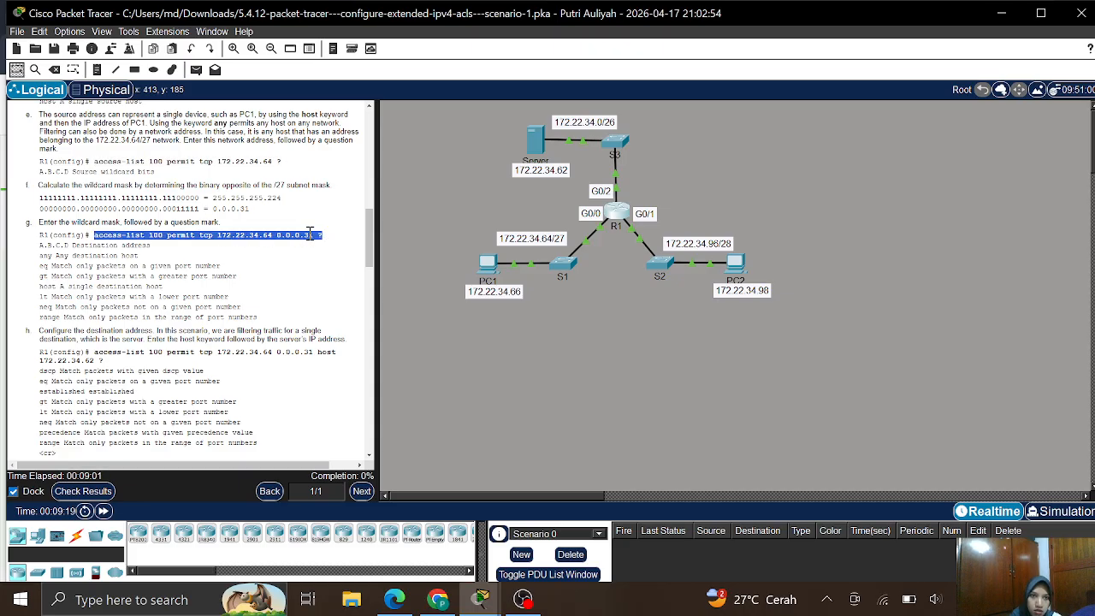
right_click(309, 233)
left_click(332, 244)
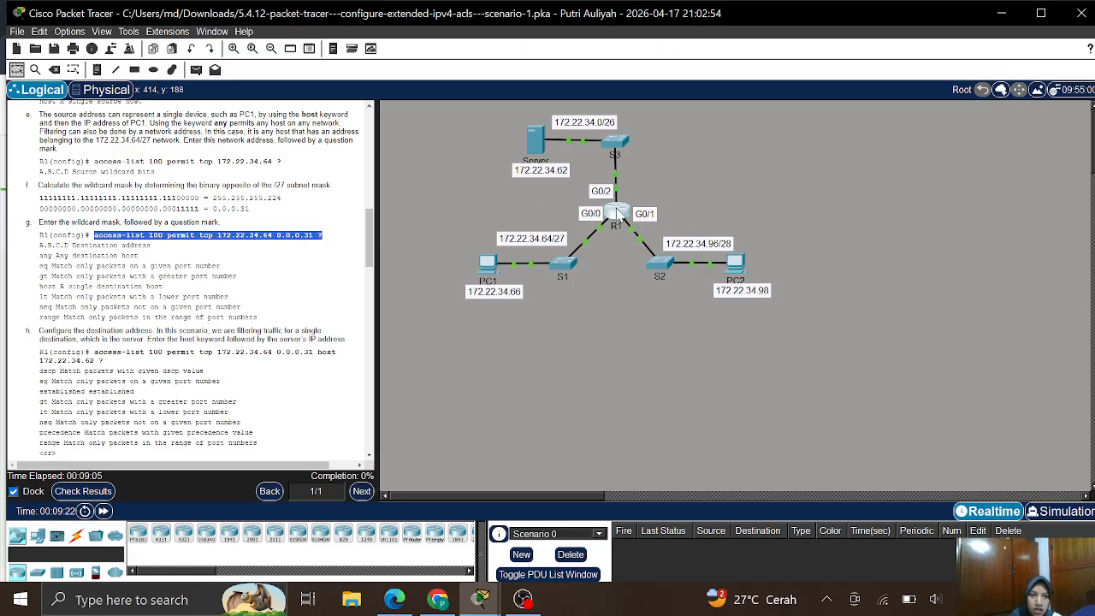
- Paste it at R1's prompt to list destination options like host, any, eq and range, then clear the line
left_click(617, 215)
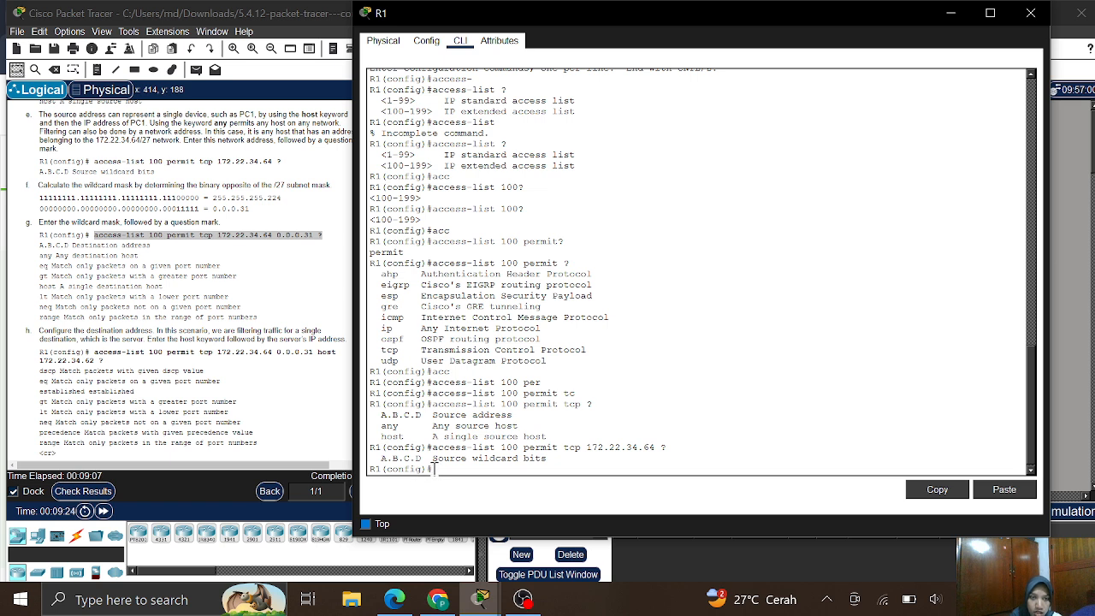
right_click(432, 469)
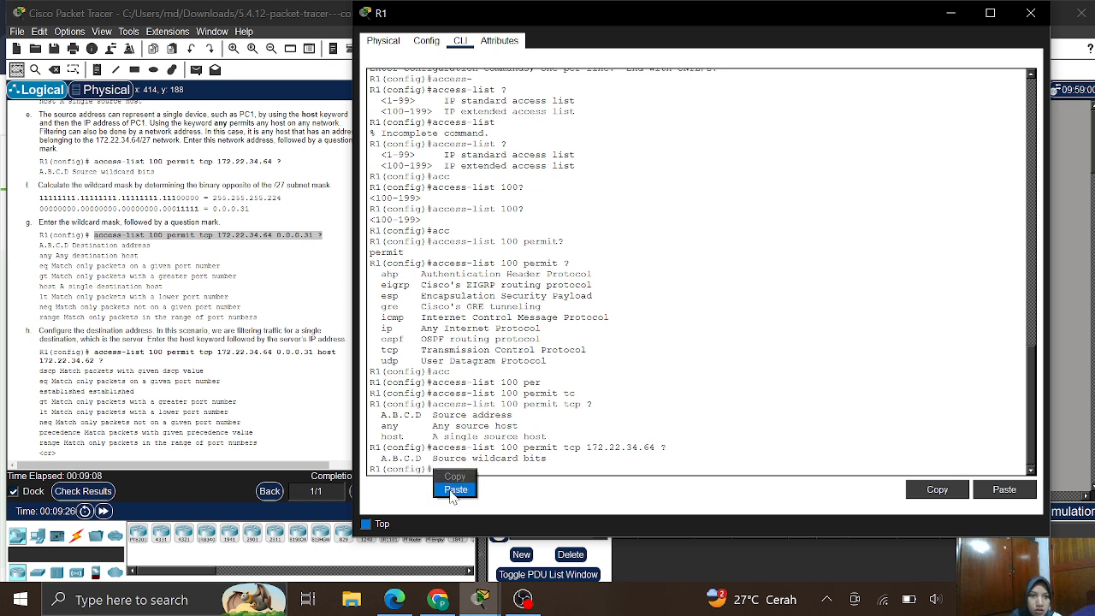
left_click(455, 489)
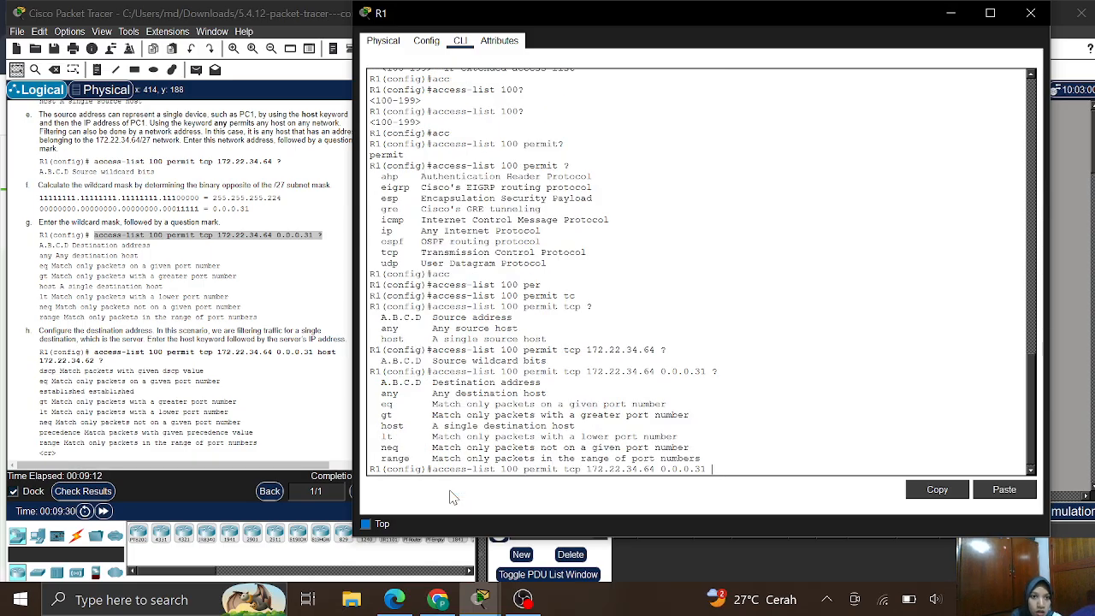
key("ctrl+u")
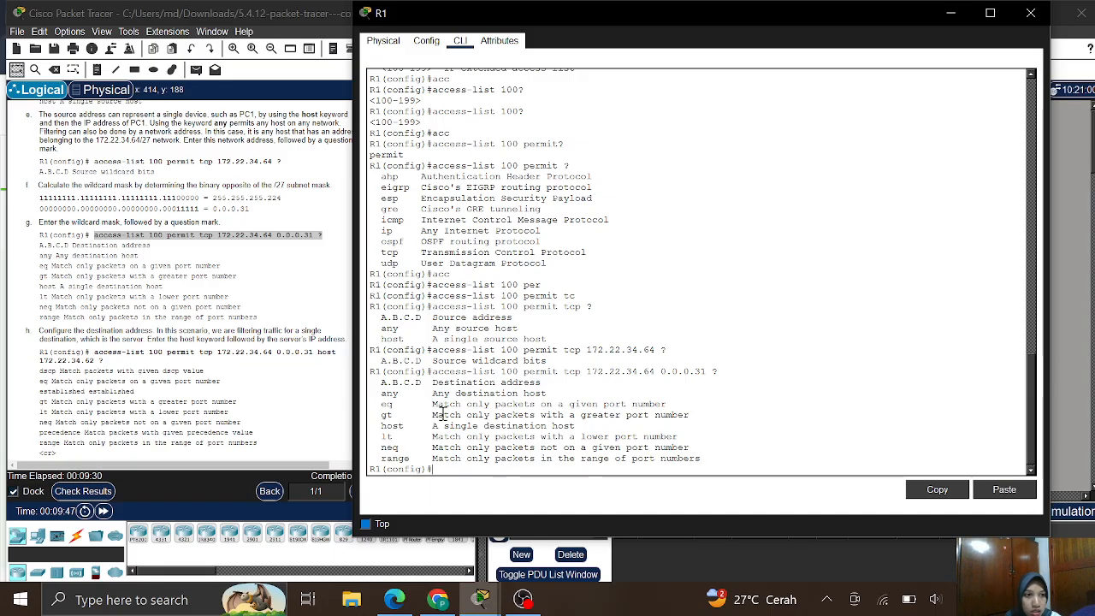
scroll(174, 330, "down", 3)
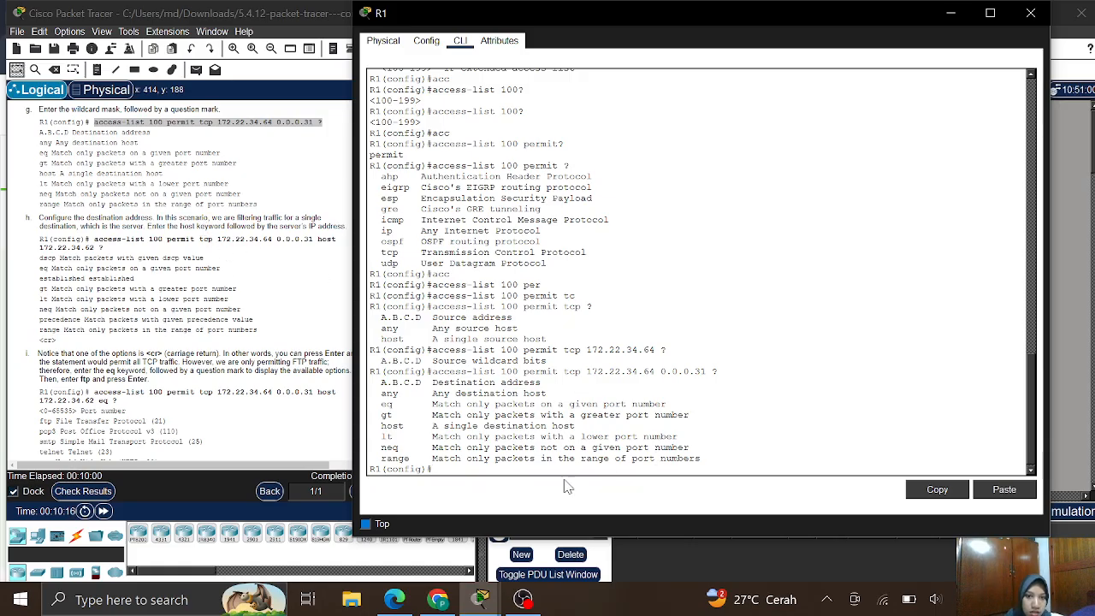
- Query R1's help after 'access-list 100 permit tcp 172.22.34.64 0.0.0.31 host 172.22.34.62 ?', then clear the line
type("a")
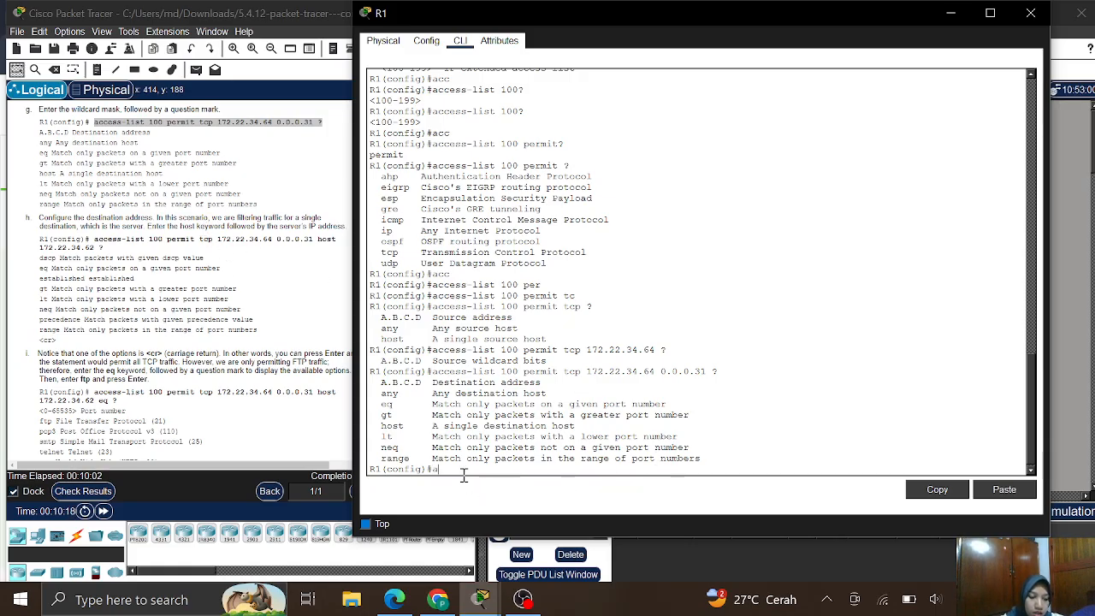
type("cc")
key("Tab")
type("1")
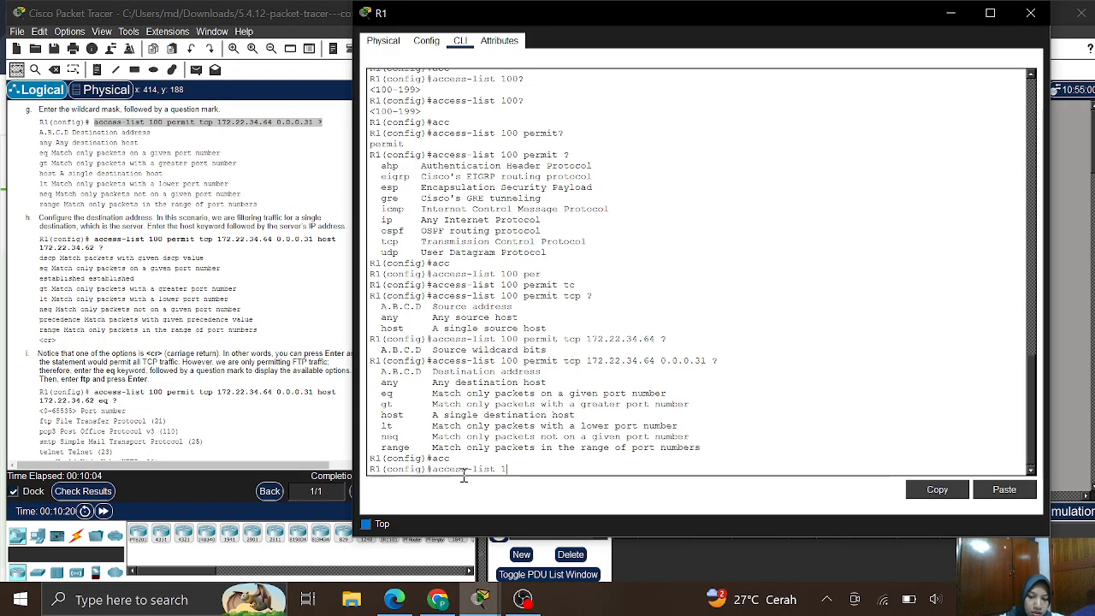
type("00 per")
key("Tab")
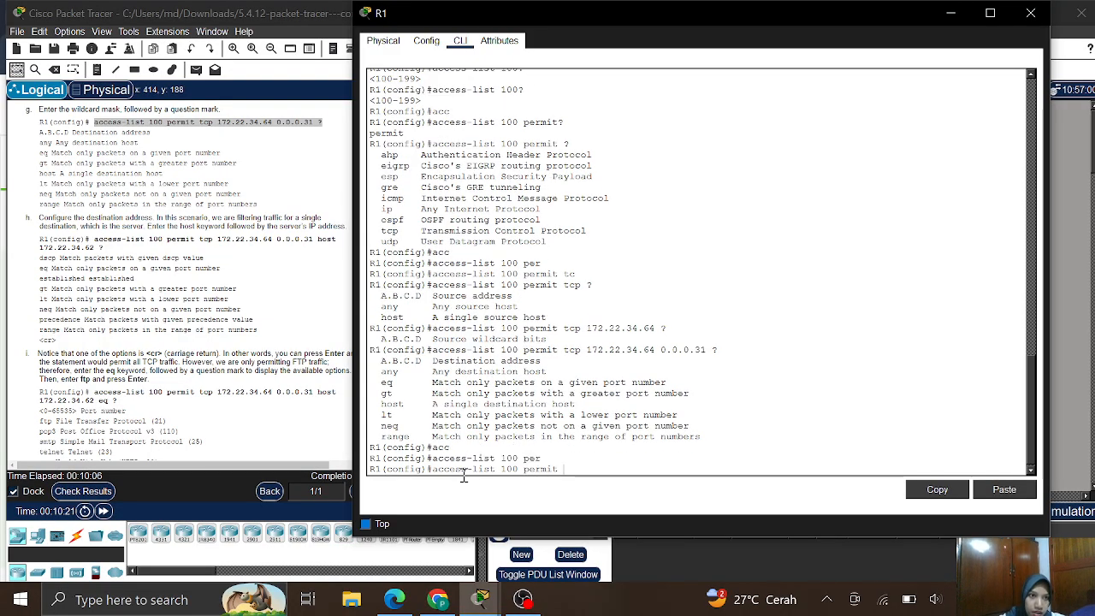
type("t")
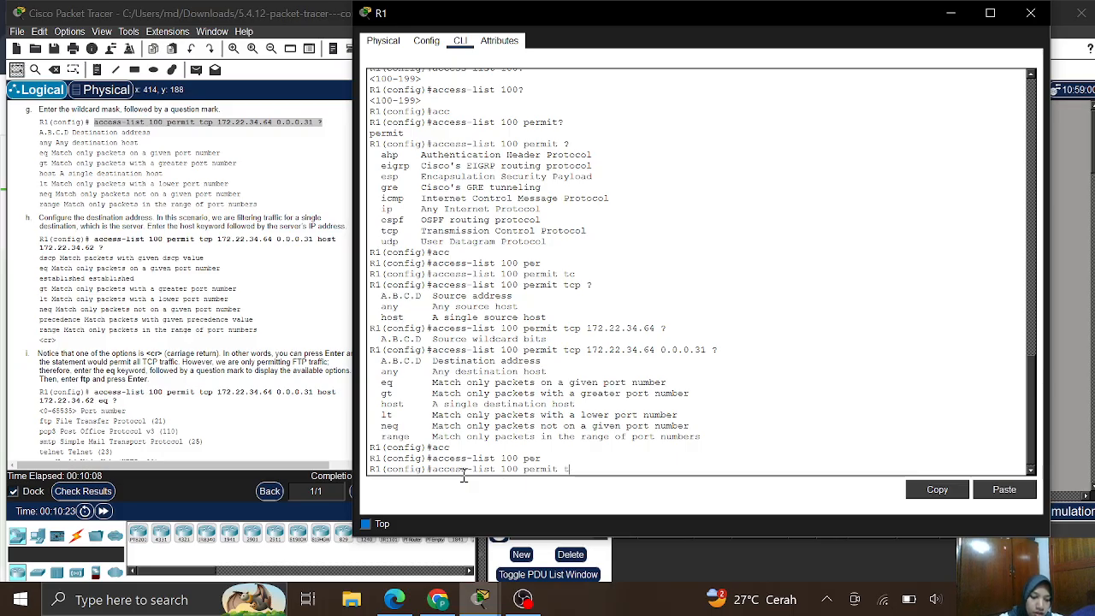
type("c")
key("Tab")
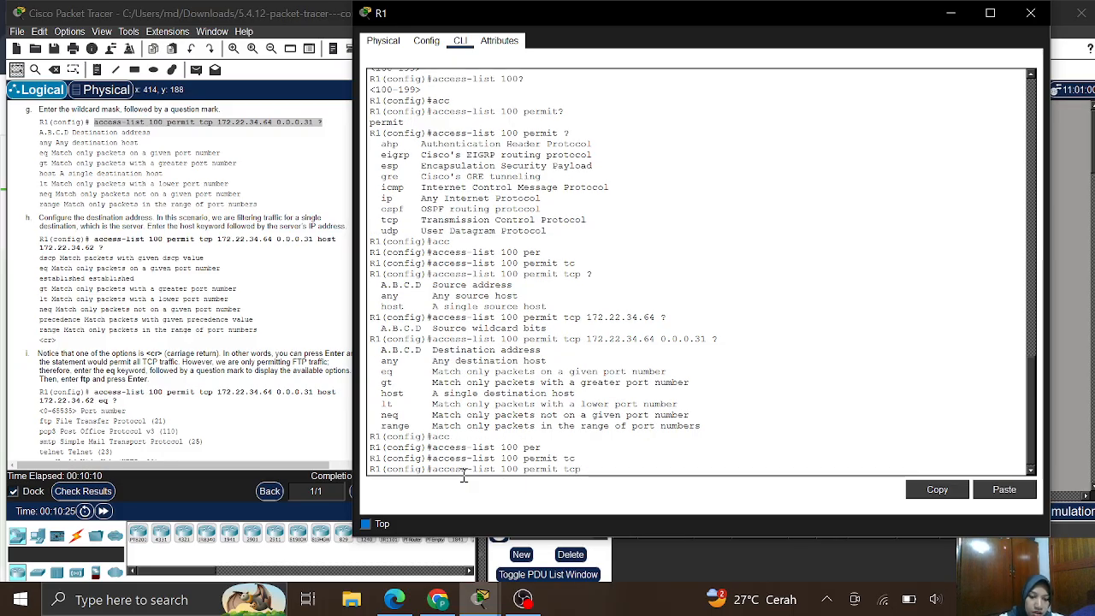
type("172.")
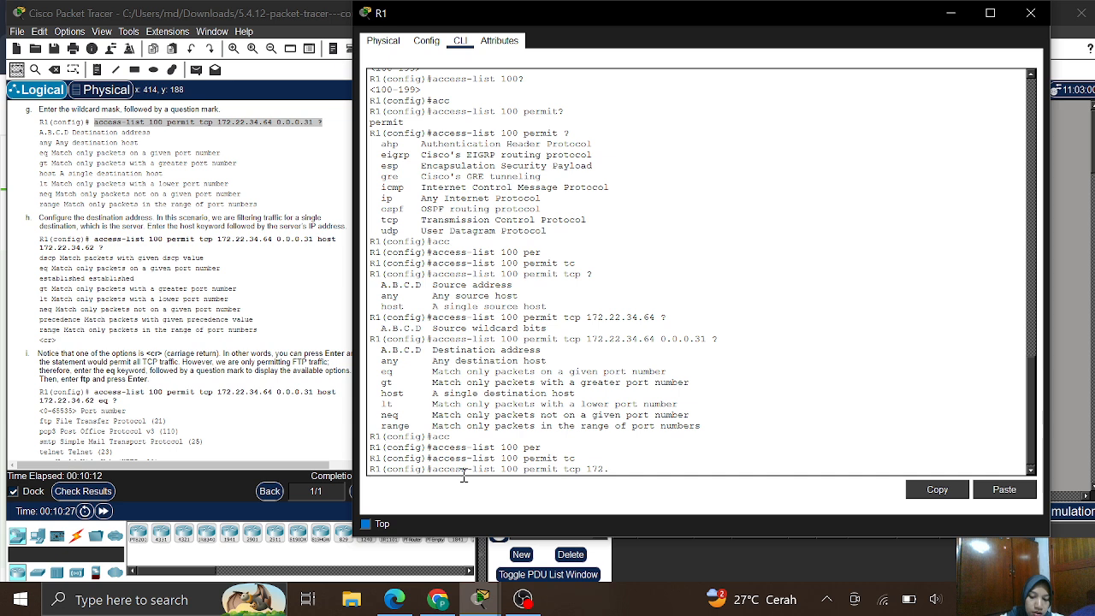
type("22.34.")
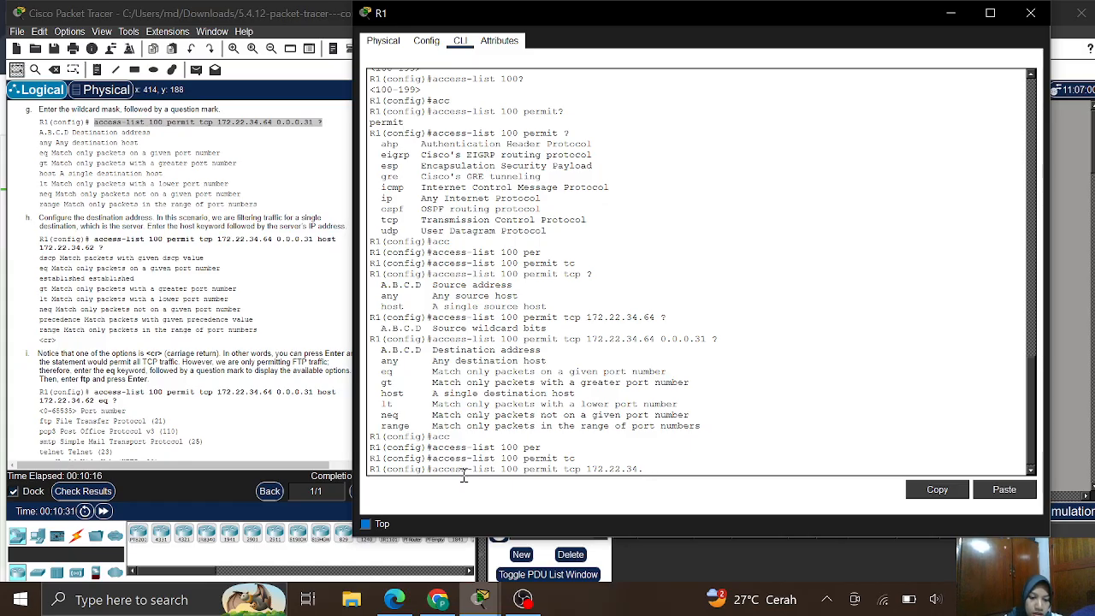
type("64 0.0.0.")
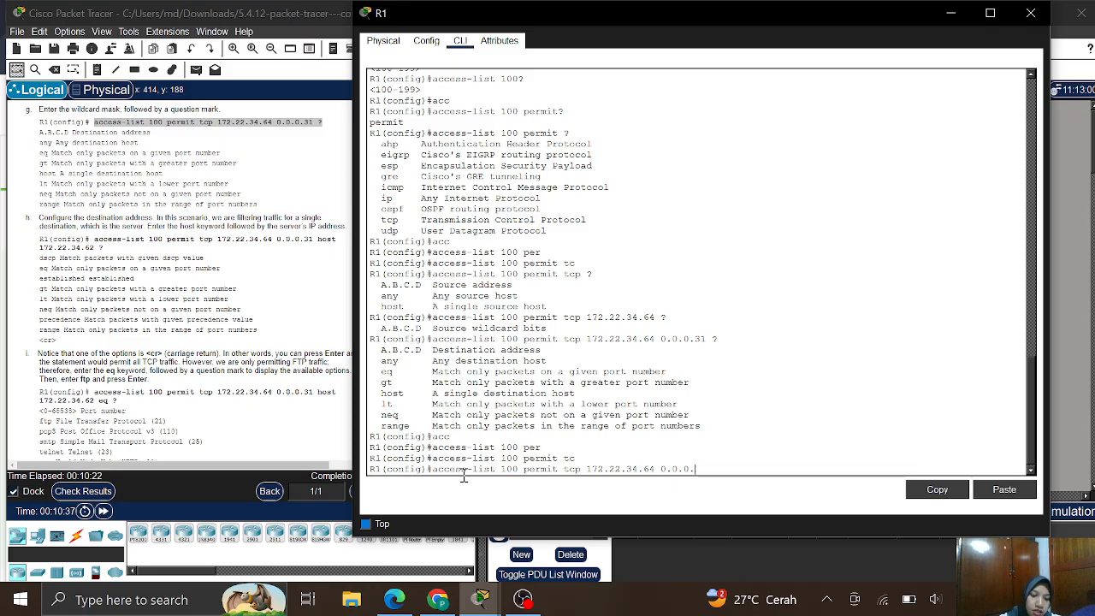
type("31 hos")
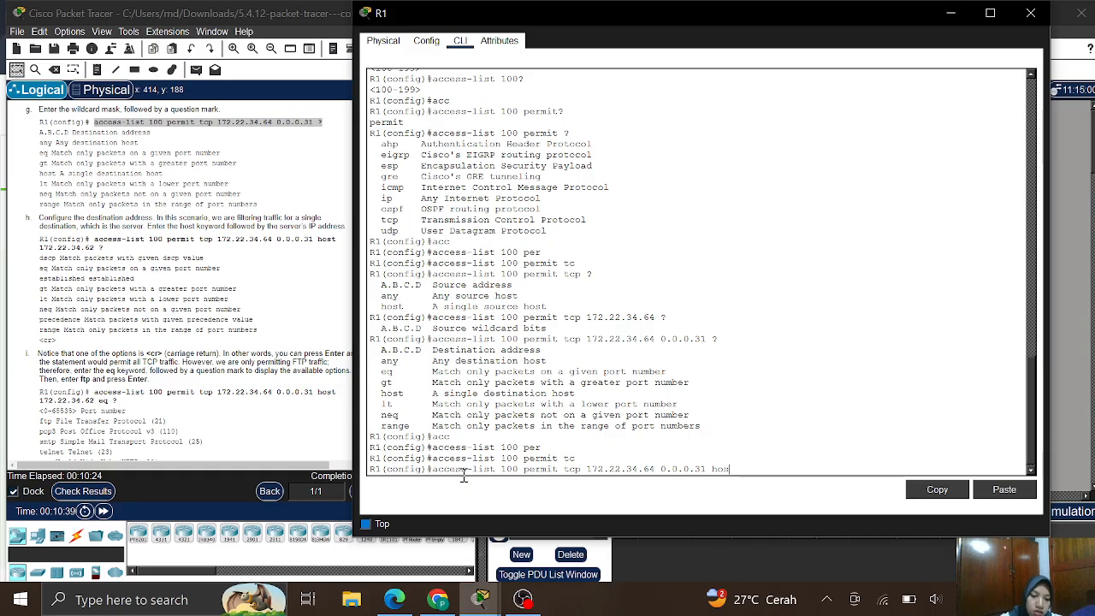
type("t 1")
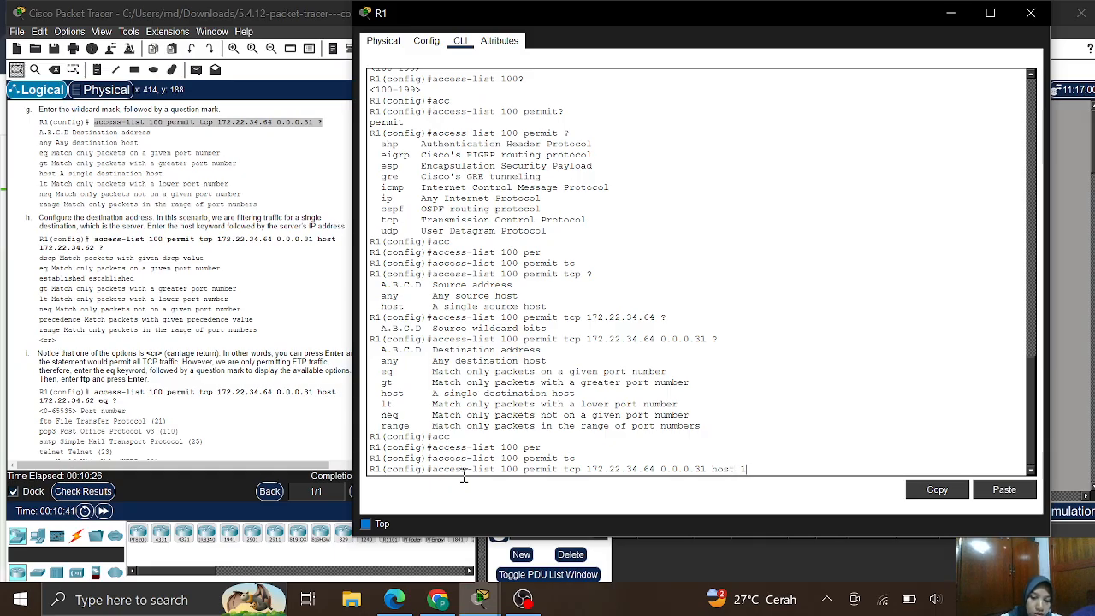
type("72.")
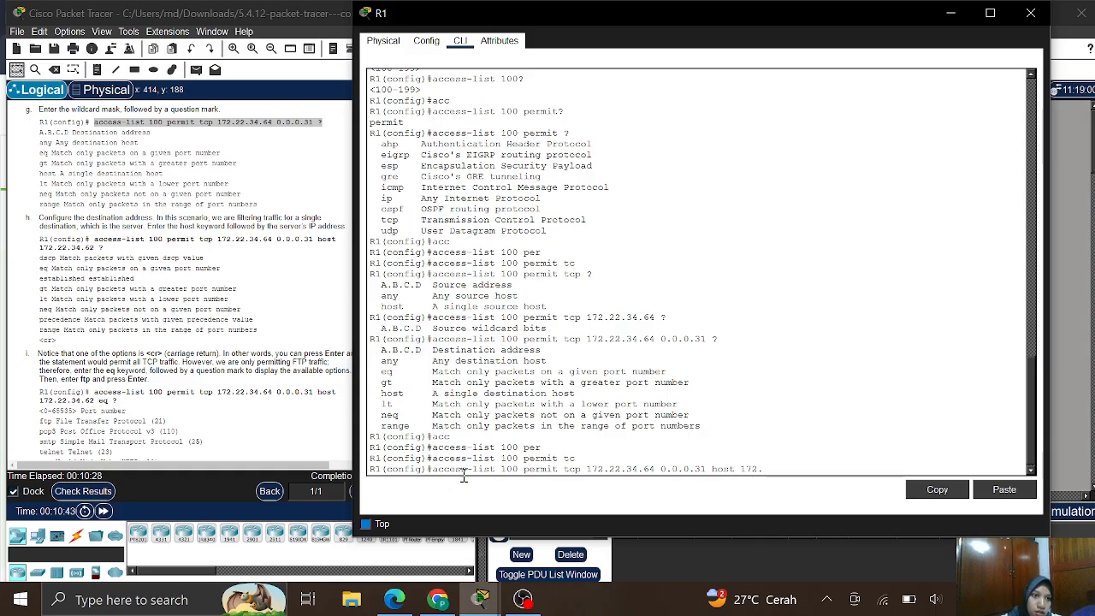
type("22.34")
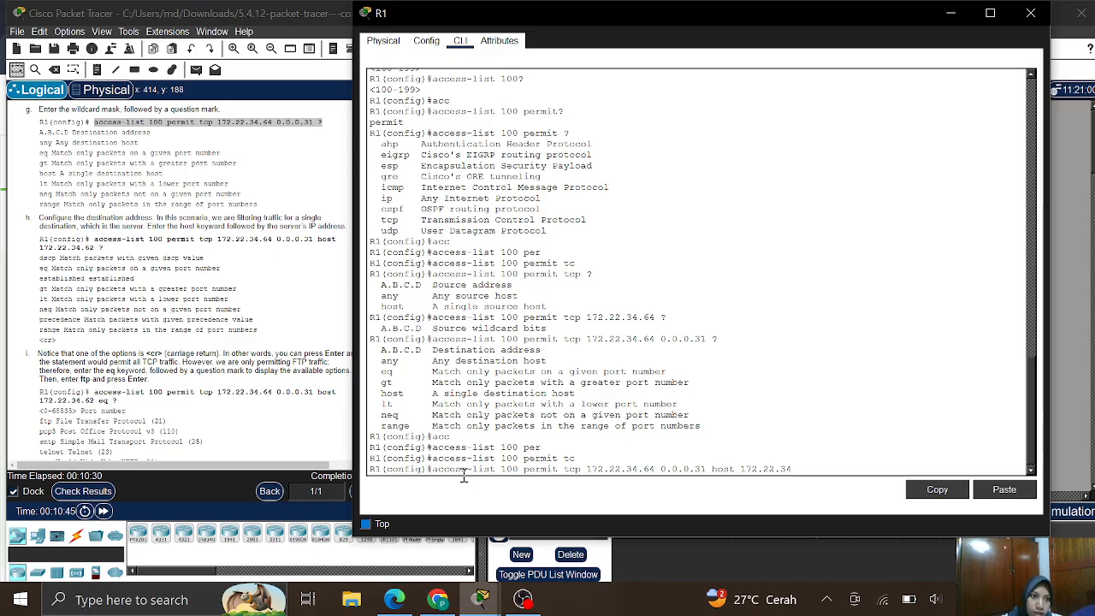
type(".62")
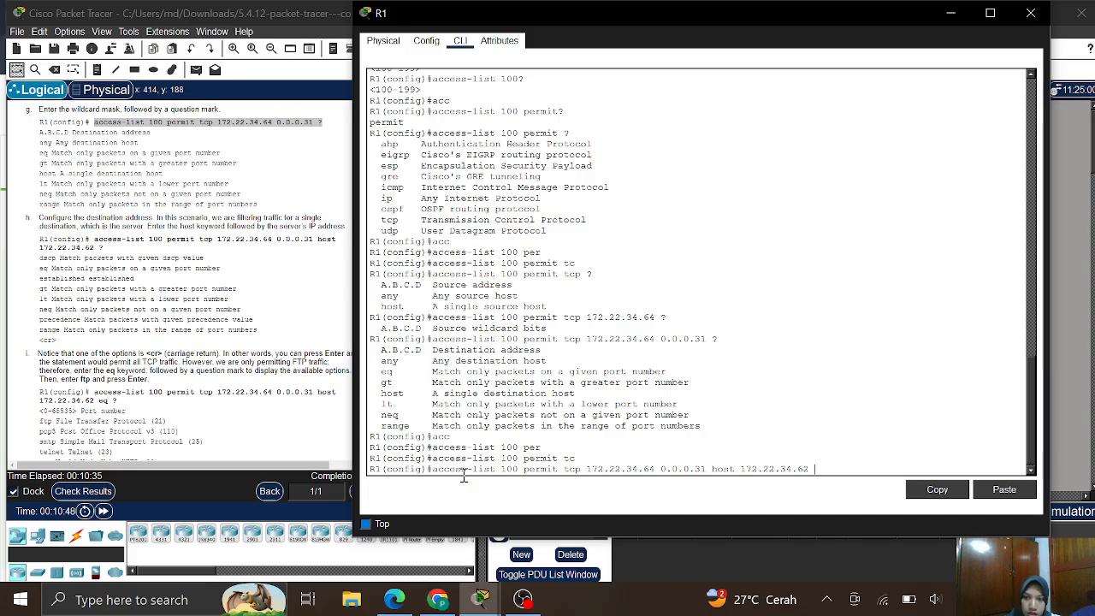
type(" ?")
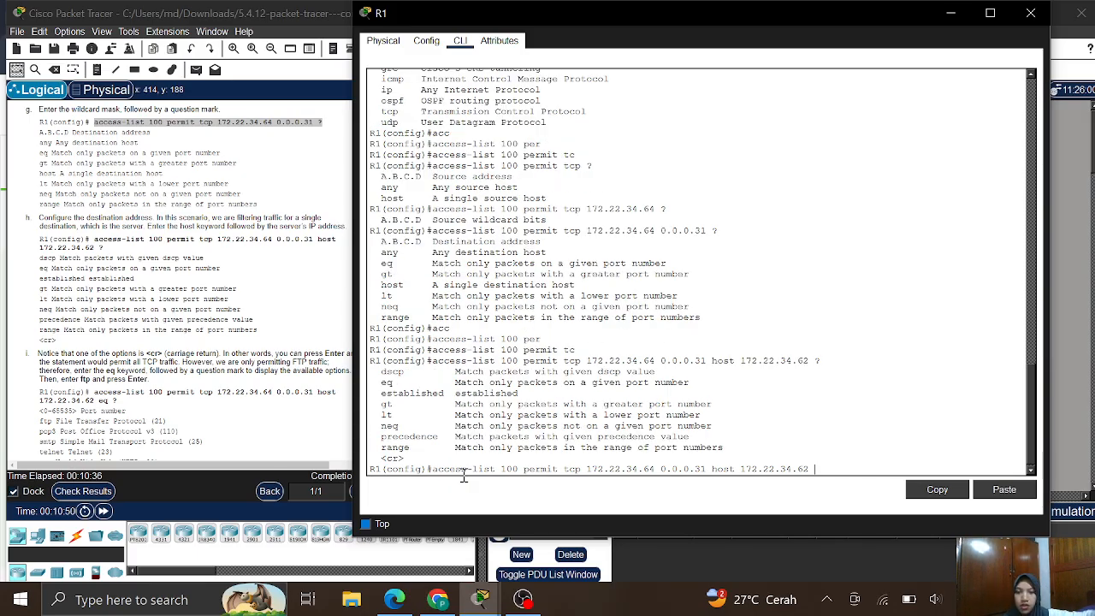
key("ctrl+u")
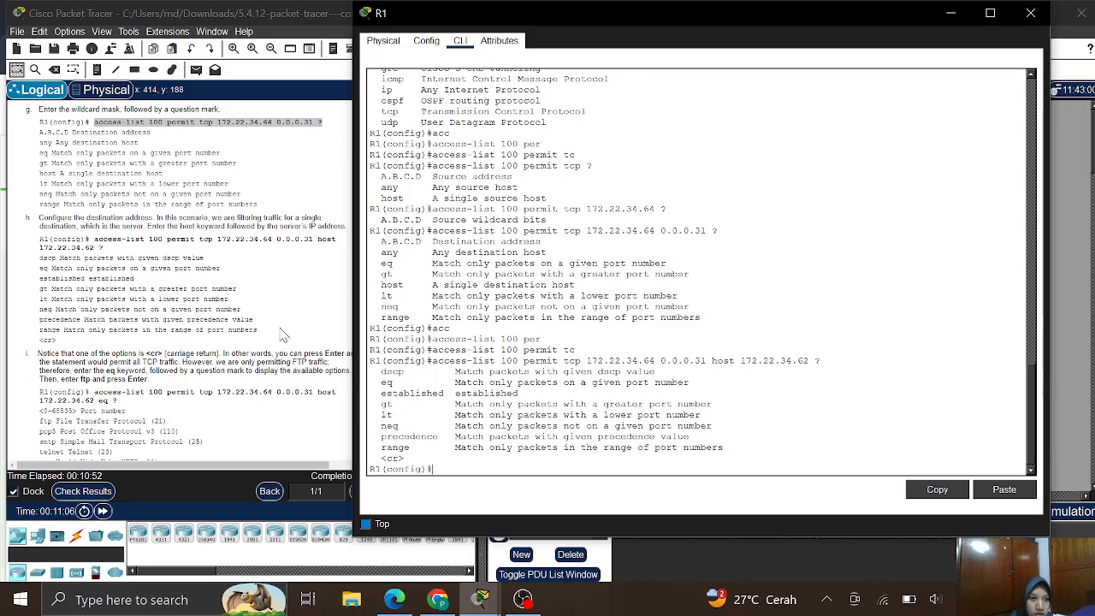
scroll(171, 293, "down", 3)
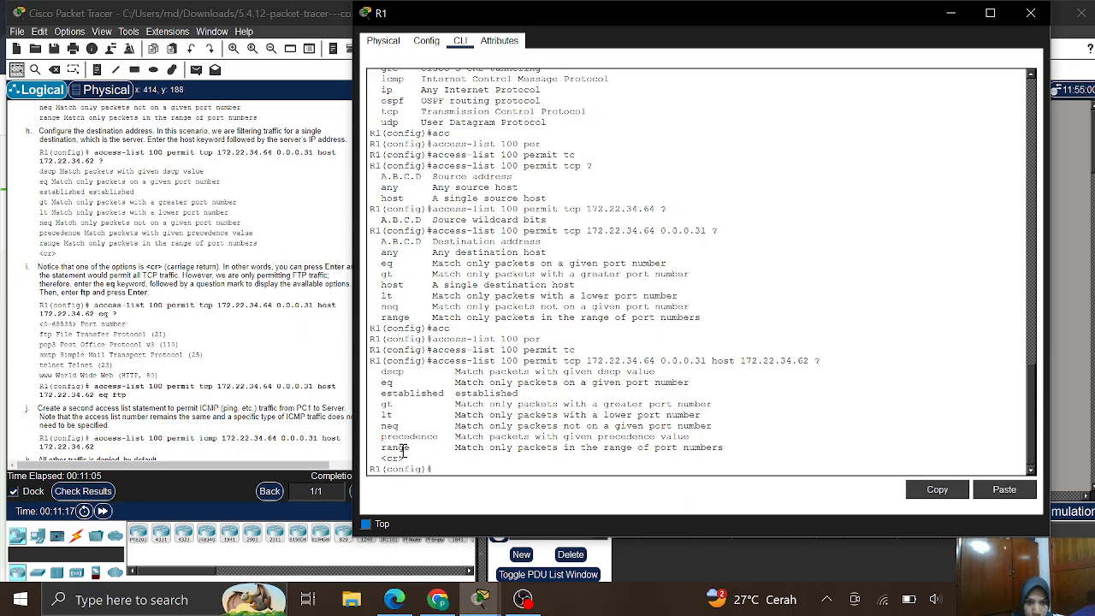
left_click_drag(410, 459, 380, 459)
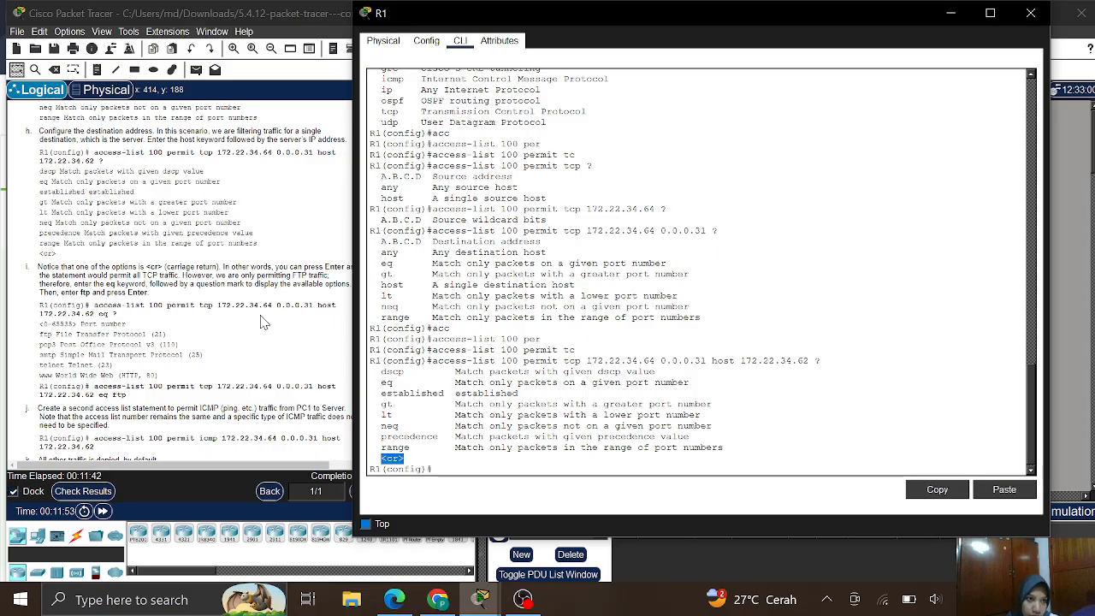
left_click(94, 304)
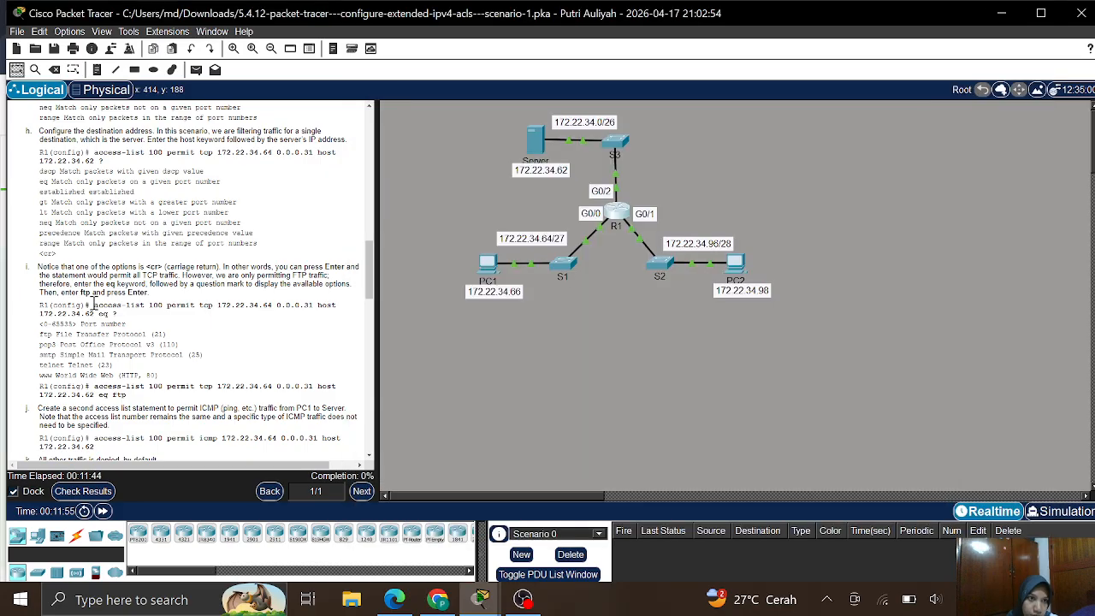
left_click_drag(94, 305, 115, 314)
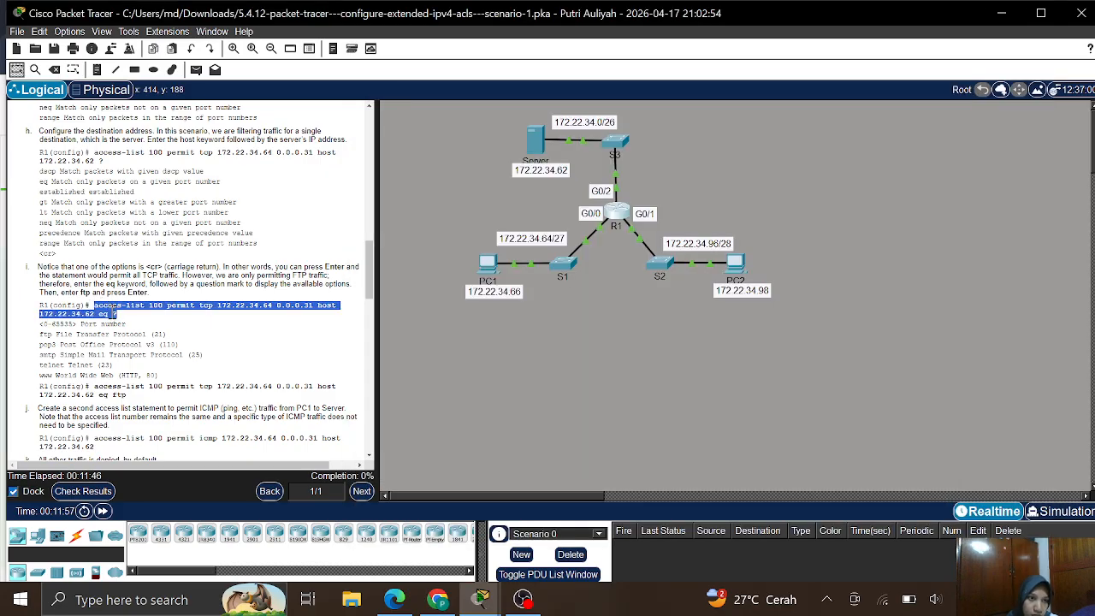
right_click(114, 313)
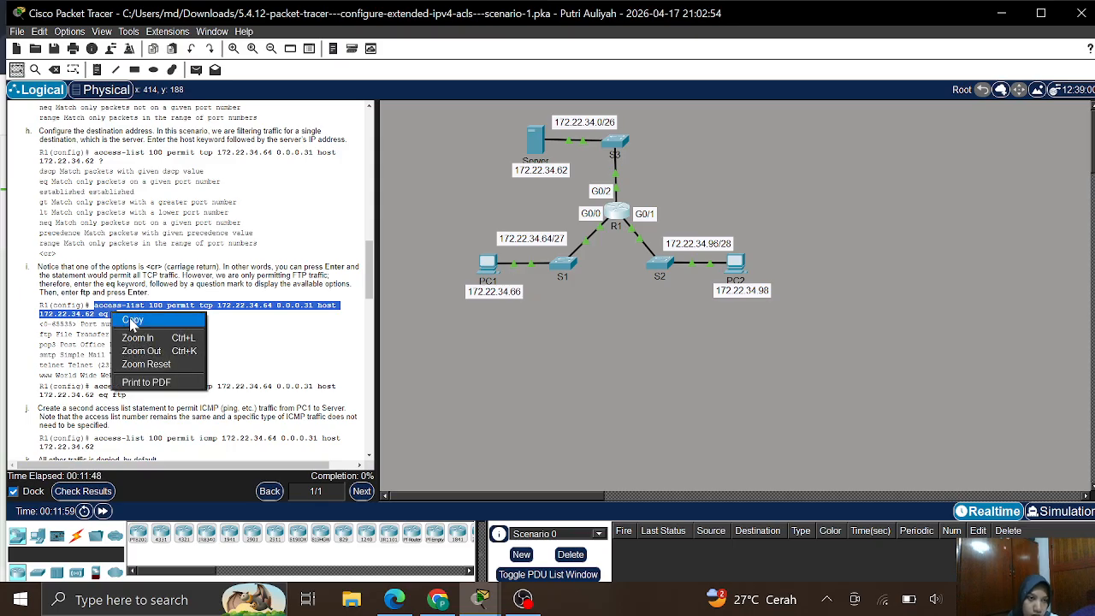
left_click(131, 318)
left_click(180, 340)
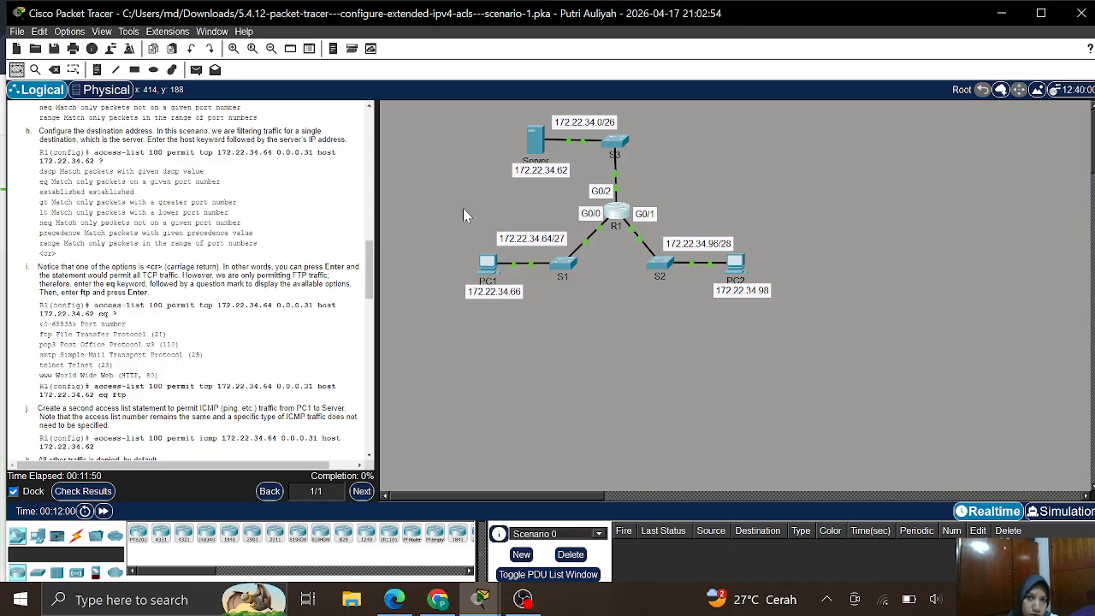
left_click(627, 208)
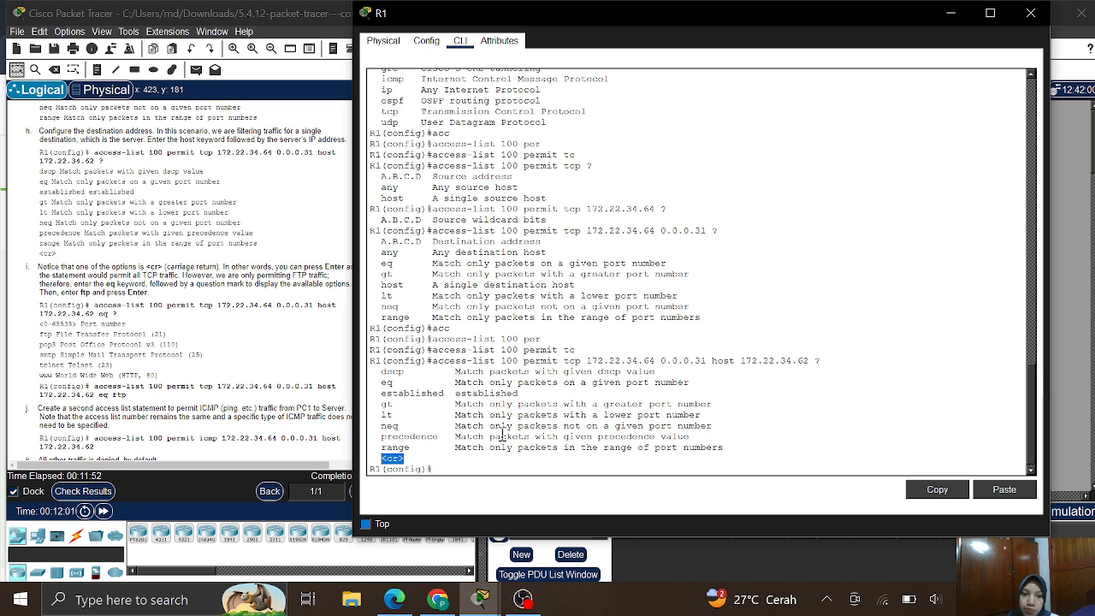
left_click(438, 471)
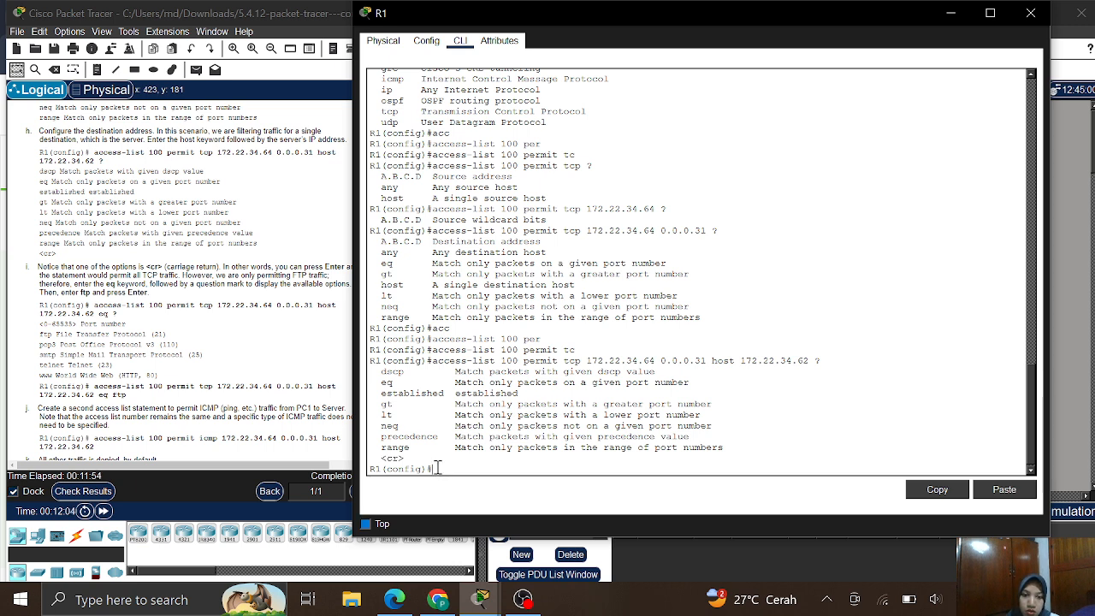
right_click(438, 471)
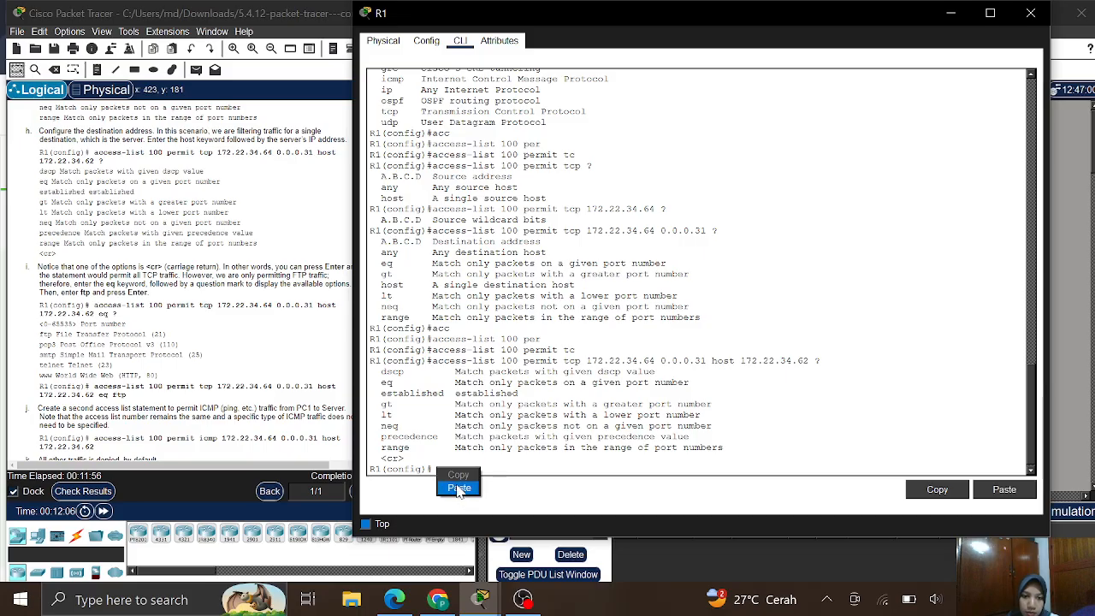
left_click(458, 488)
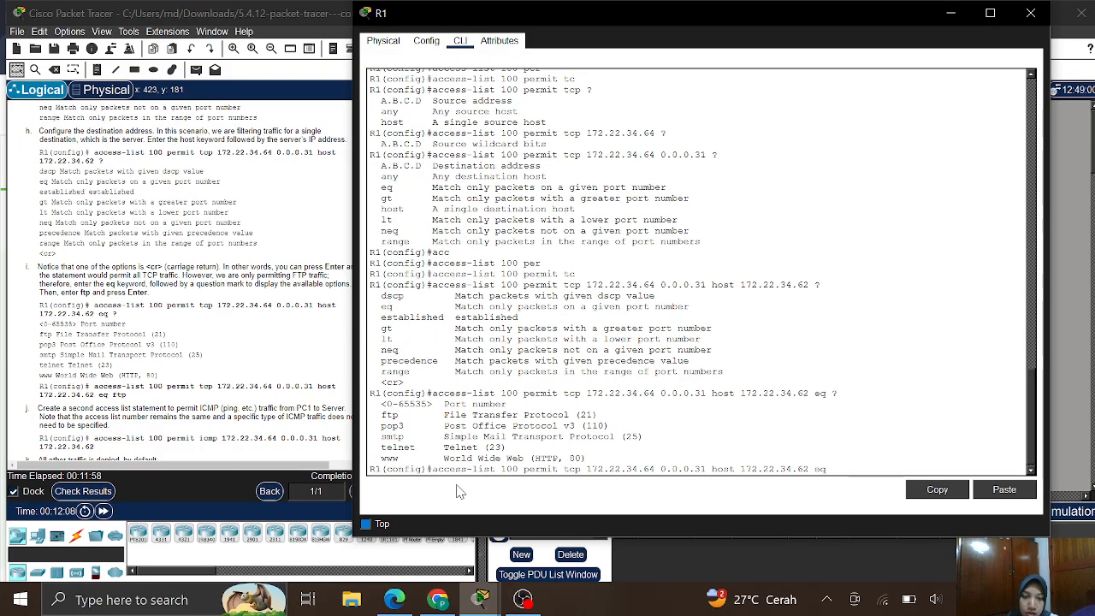
key("Down")
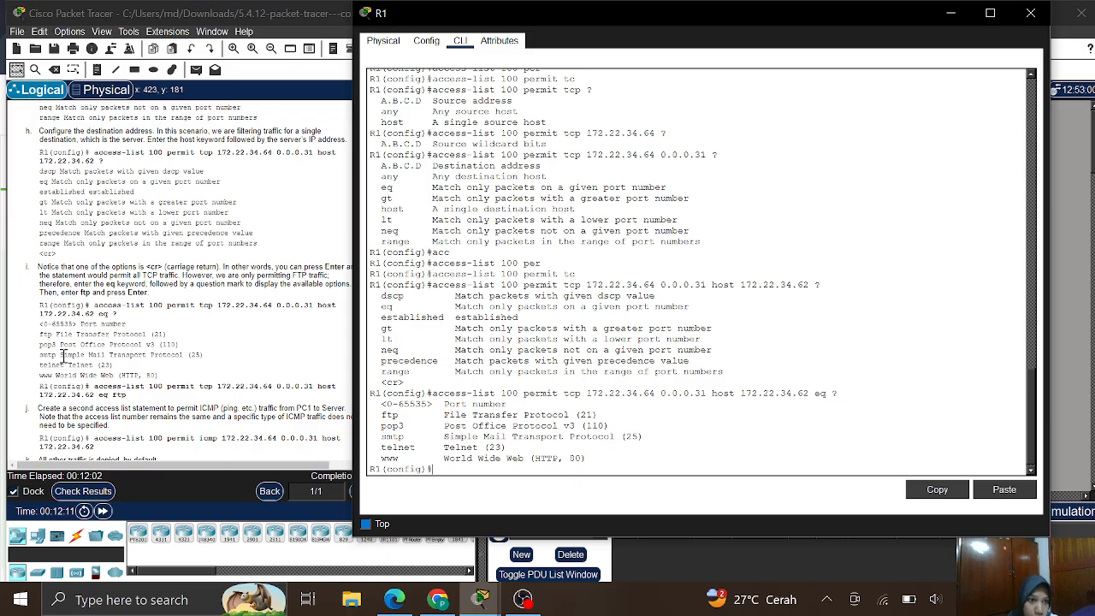
scroll(62, 356, "down", 2)
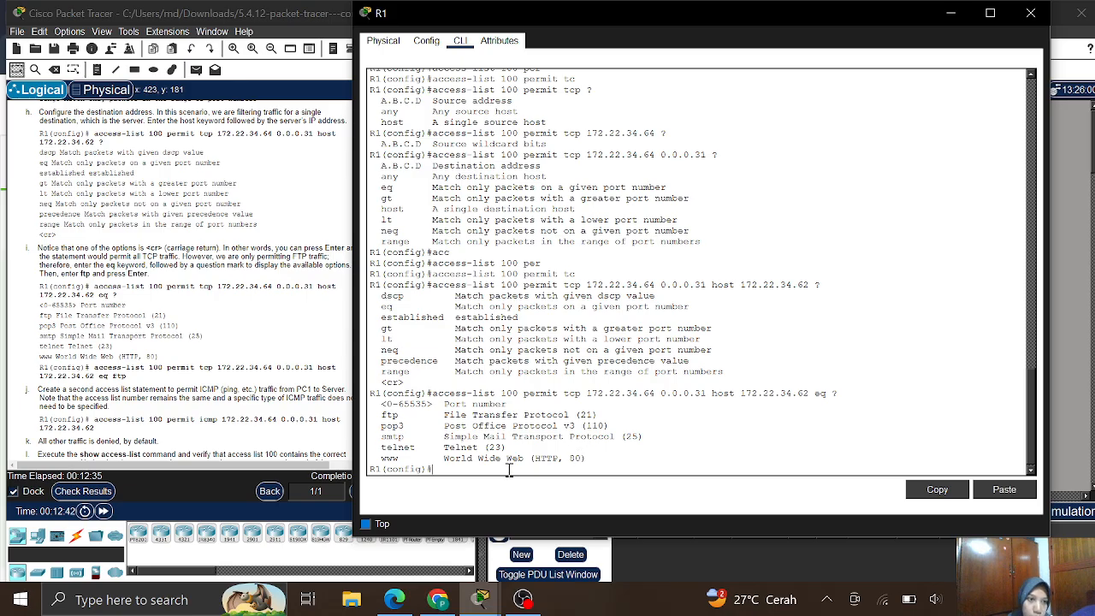
- Copy the access-list 100 'eq ftp' rule from the instructions into R1 and enter it
left_click(94, 368)
left_click_drag(94, 368, 129, 378)
right_click(117, 370)
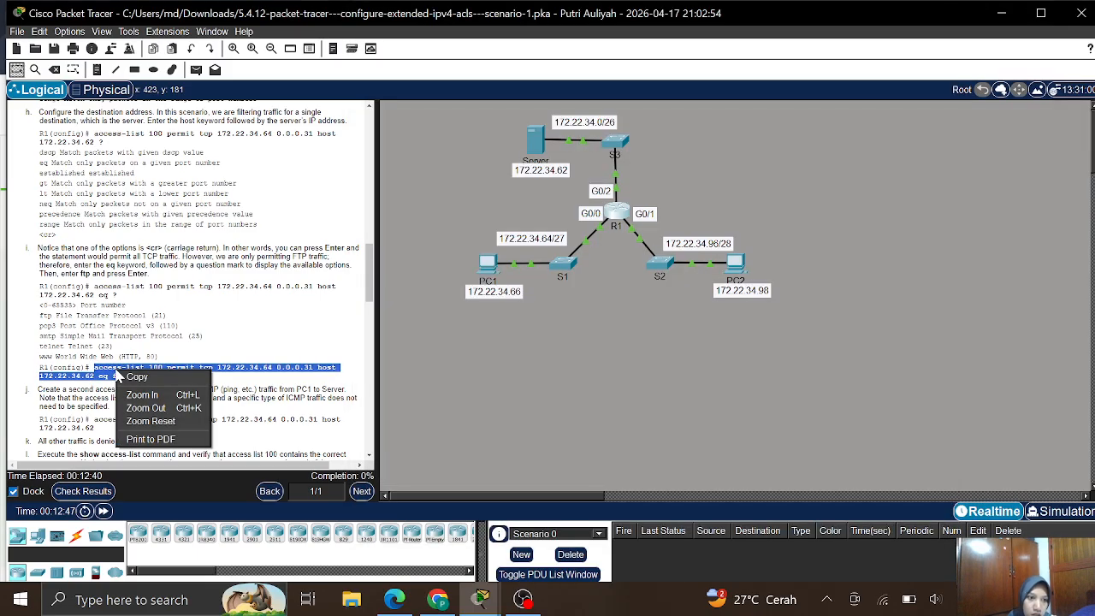
left_click(136, 378)
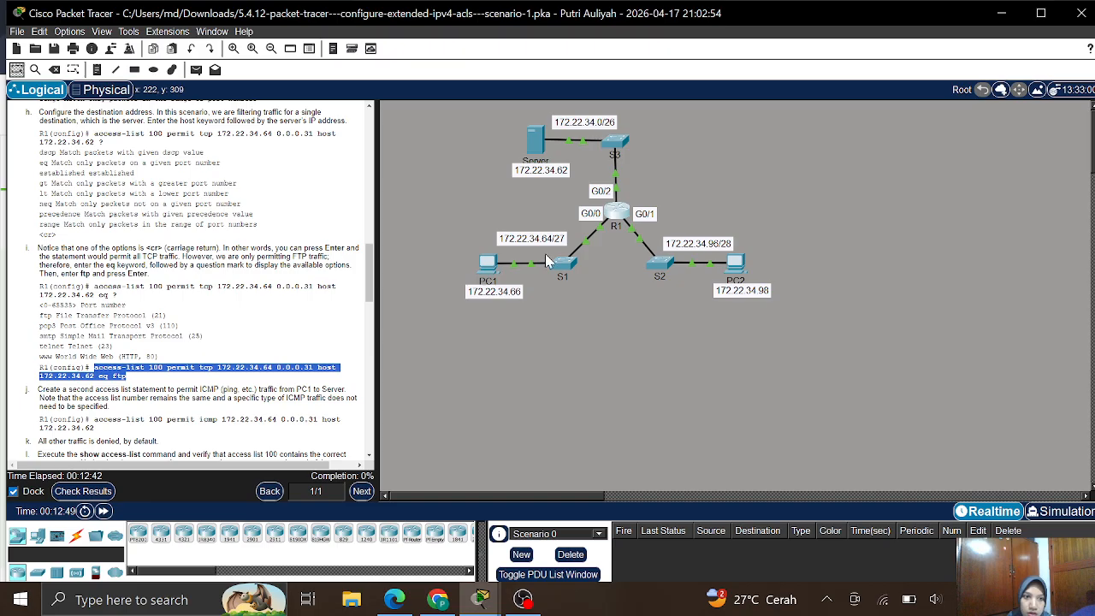
left_click(614, 209)
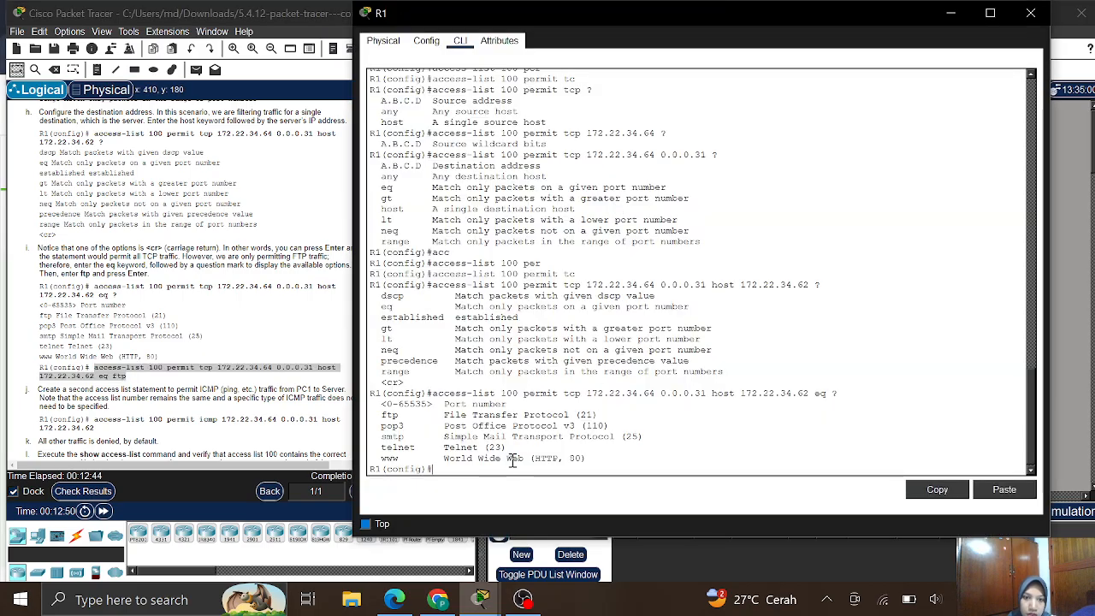
right_click(457, 468)
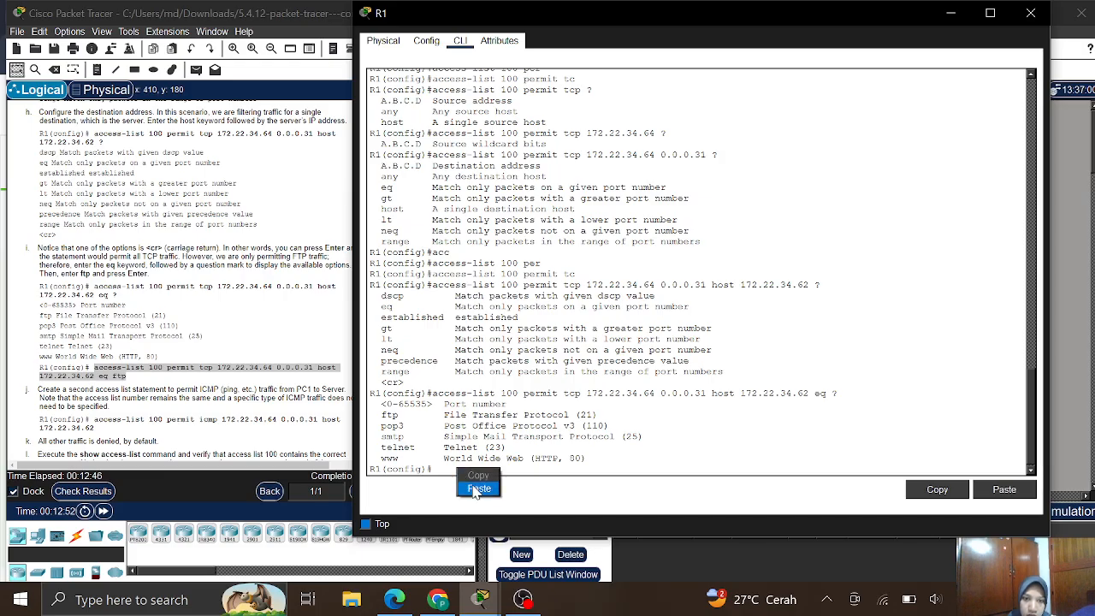
left_click(475, 491)
key("Return")
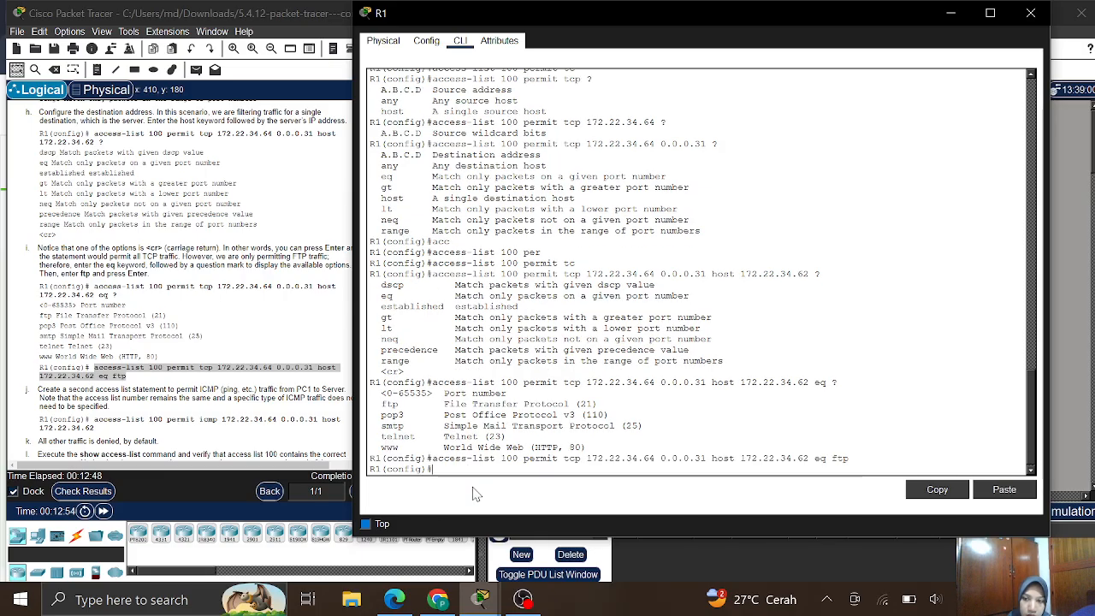
left_click(219, 410)
left_click(219, 410)
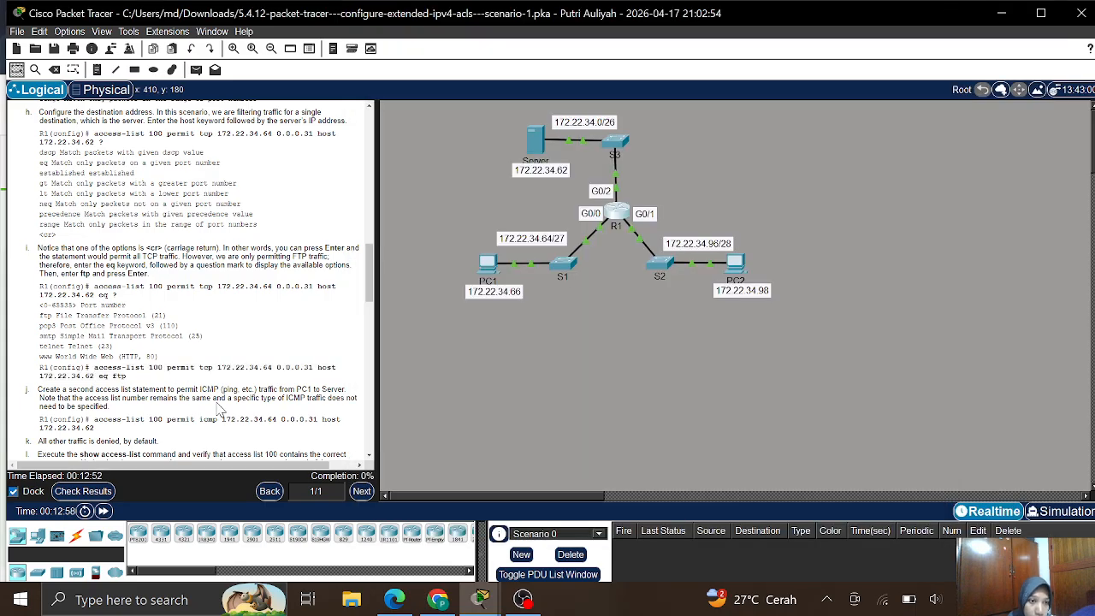
- Copy the 'access-list 100 permit icmp' command from lab step j and bring up R1's CLI
scroll(220, 411, "down", 3)
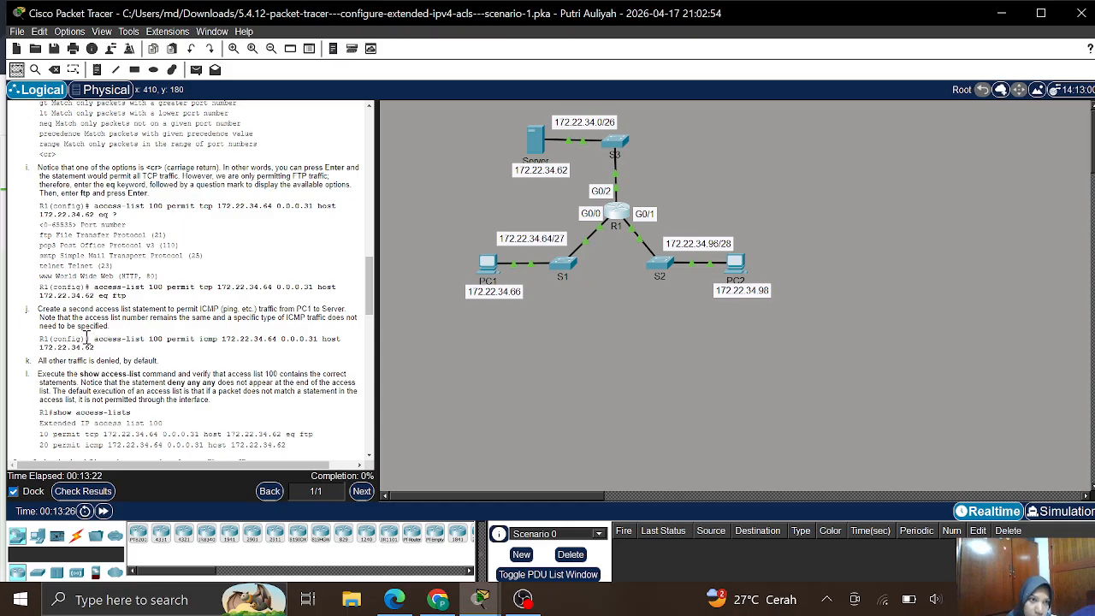
left_click_drag(94, 336, 101, 351)
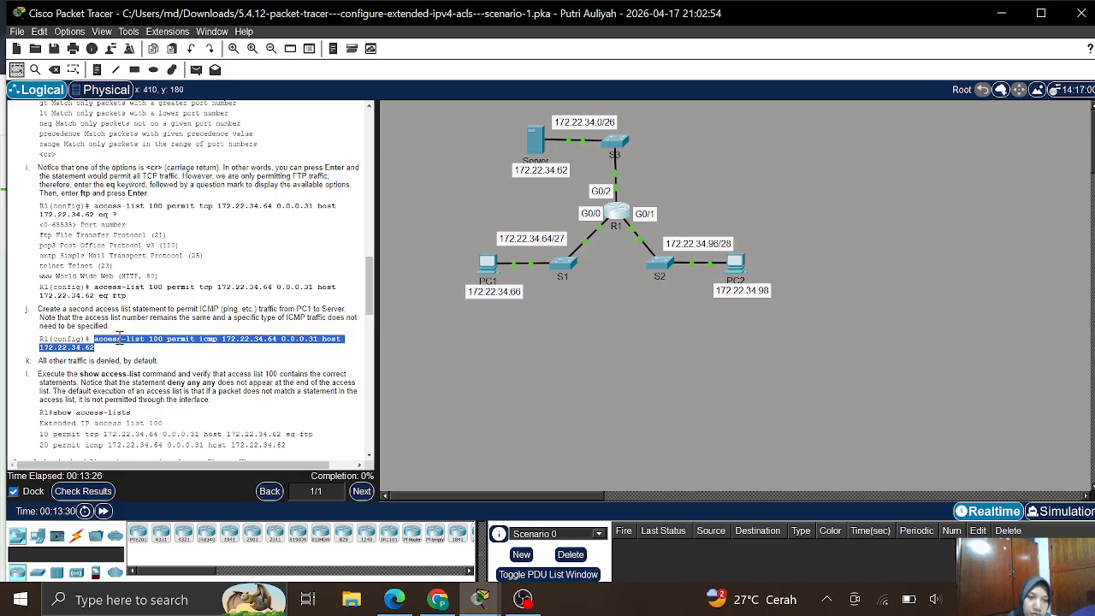
right_click(120, 339)
left_click(139, 345)
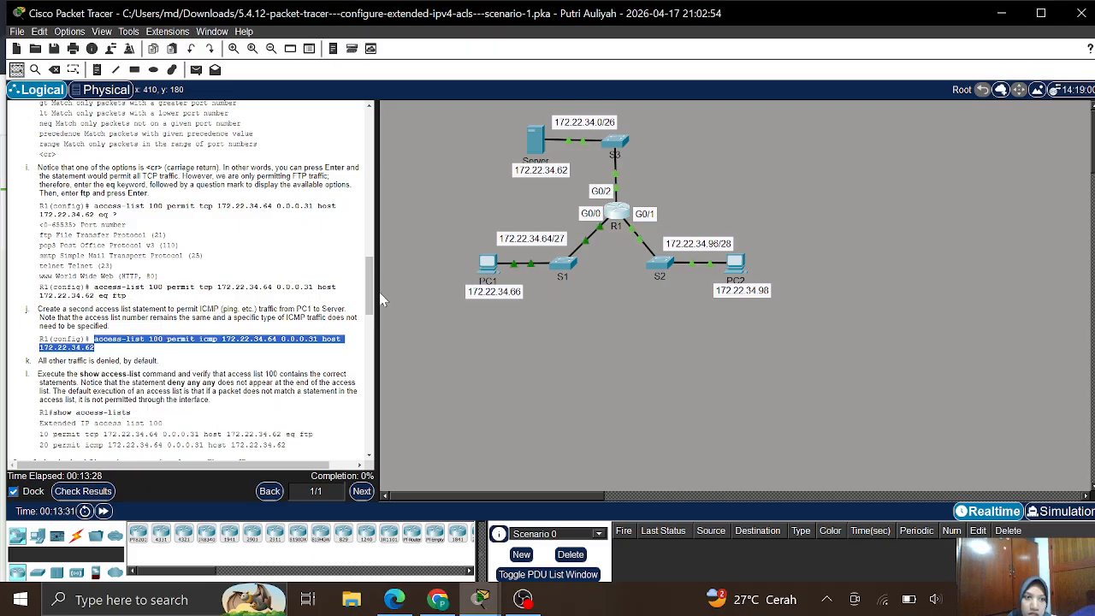
left_click(621, 214)
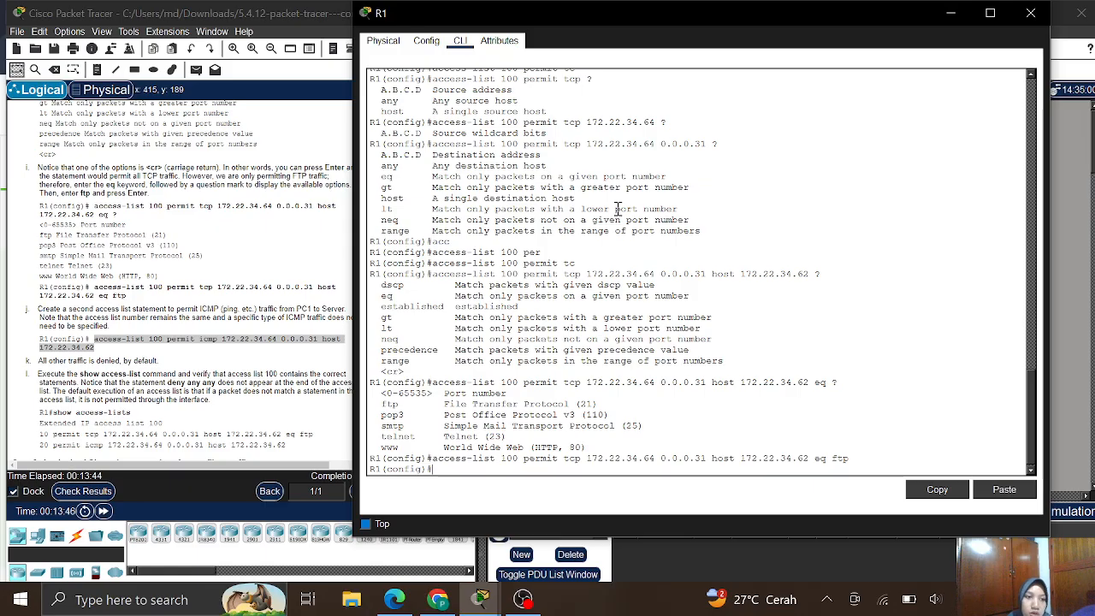
- Enter 'access-list 100 permit icmp 172.22.34.64 0.0.0.31 host 172.22.34.62' on R1 and keep its window on top
right_click(445, 468)
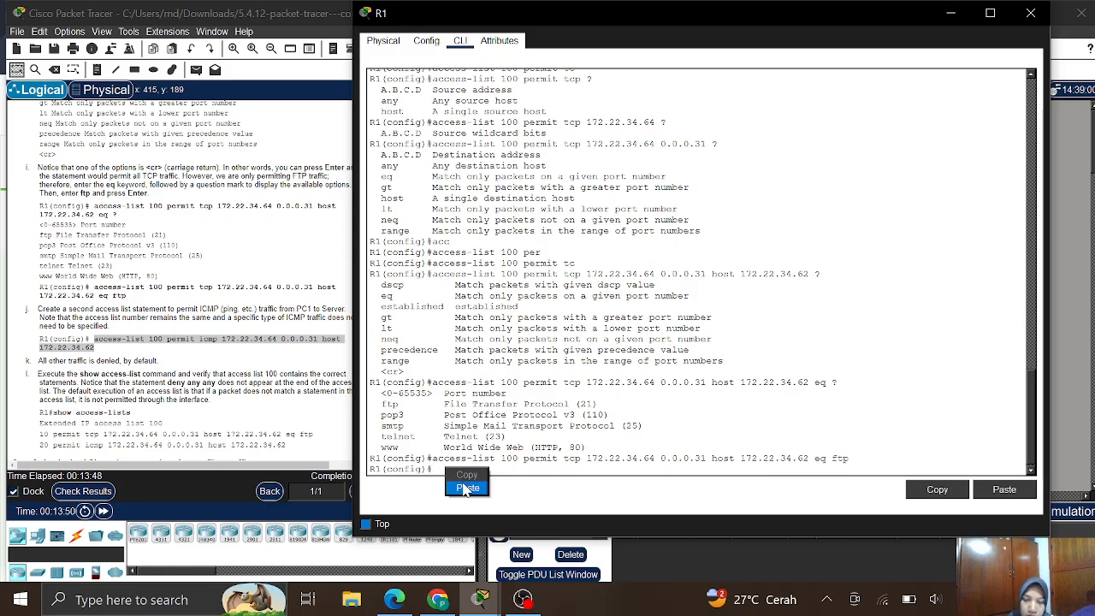
left_click(466, 487)
key("Return")
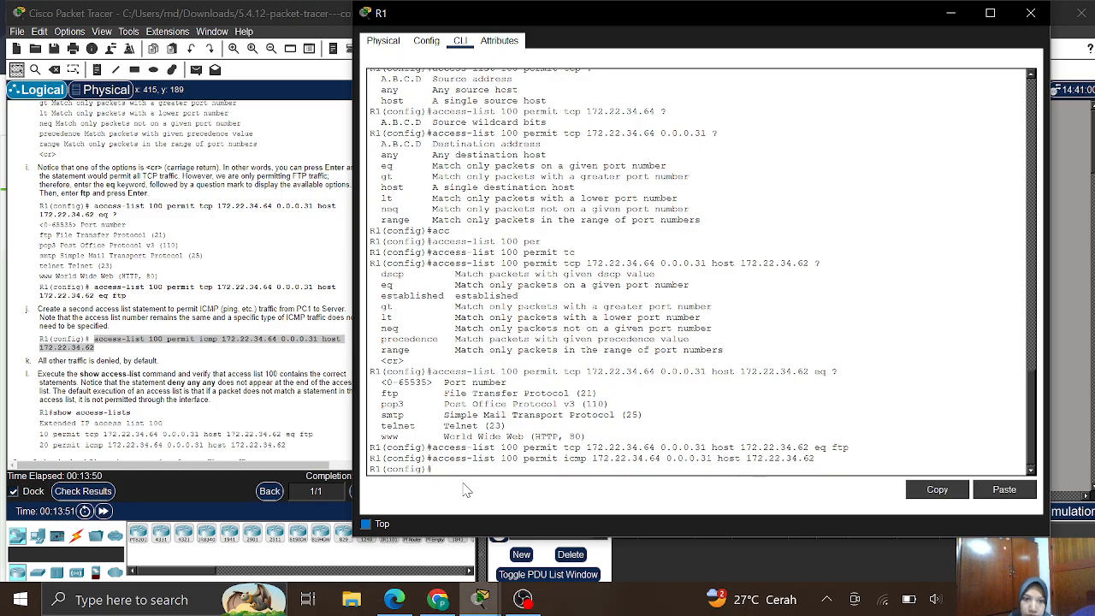
scroll(126, 329, "down", 2)
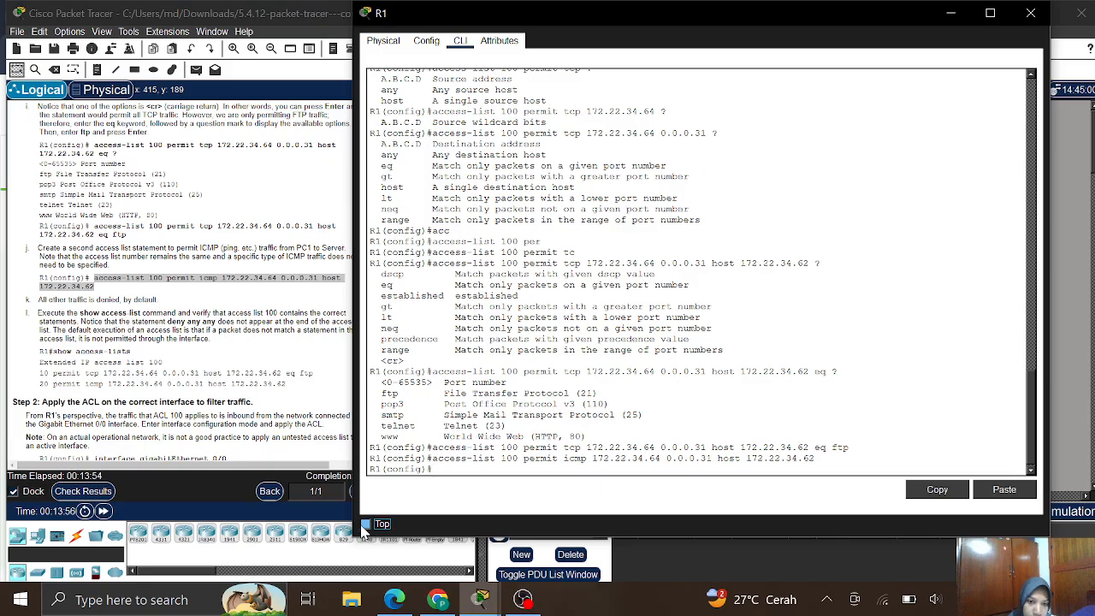
left_click(365, 524)
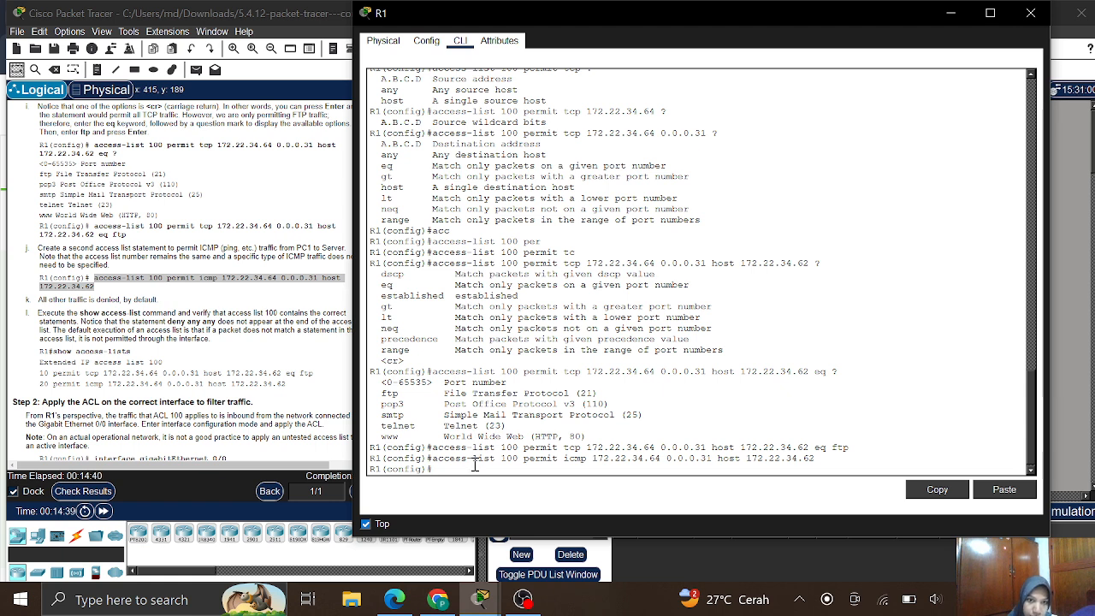
- Exit with end and run show access-lists, confirming entry 10 permits FTP and entry 20 ICMP
type("ig)#en")
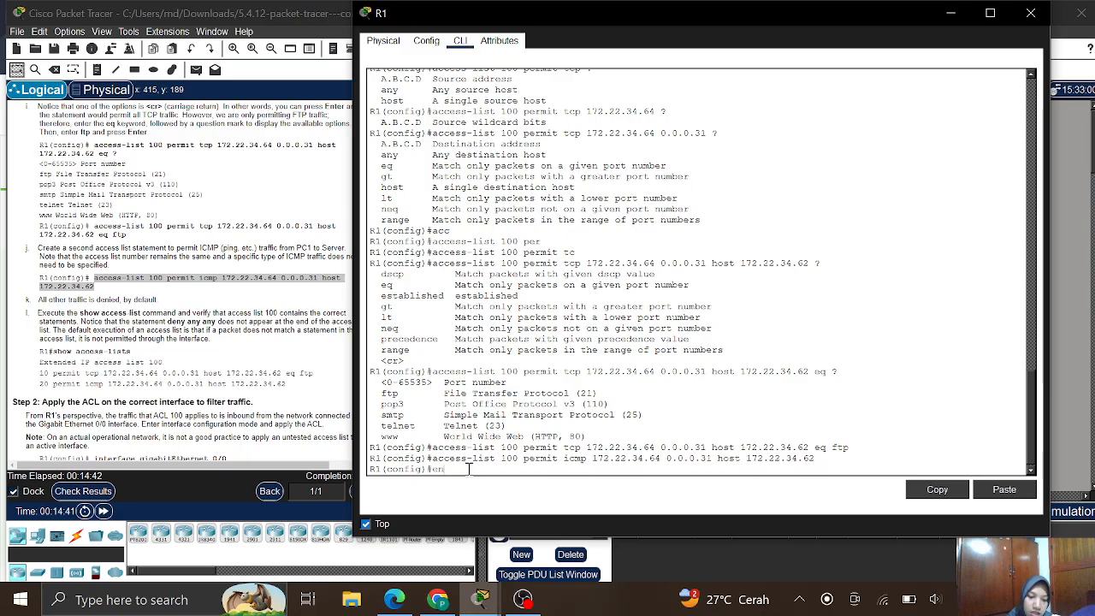
type("d")
key("Return")
type("sh")
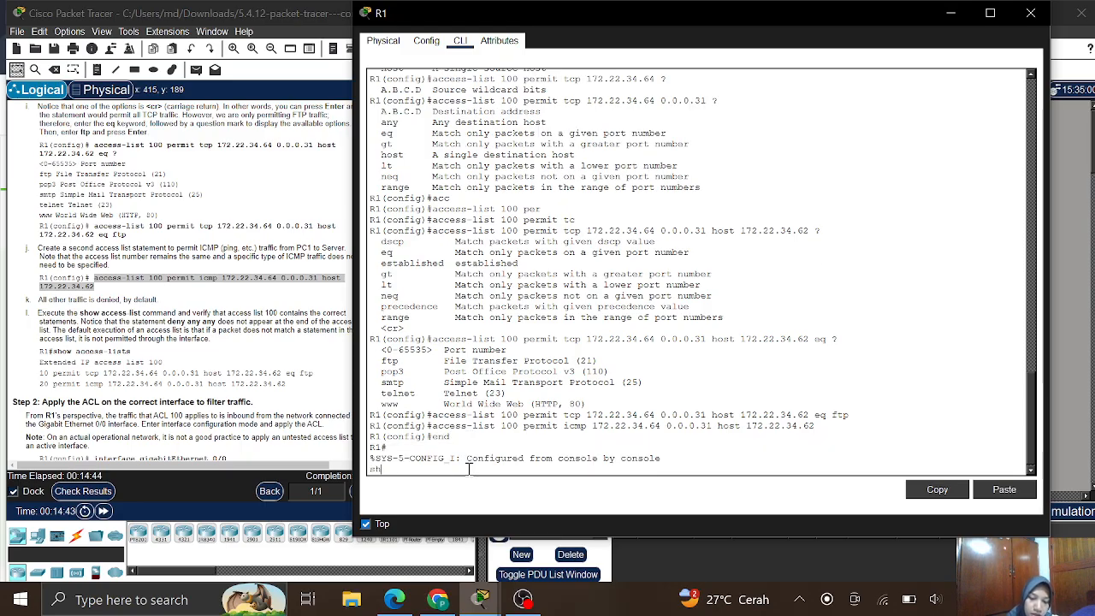
type("o")
key("Tab")
type("ac")
key("Tab")
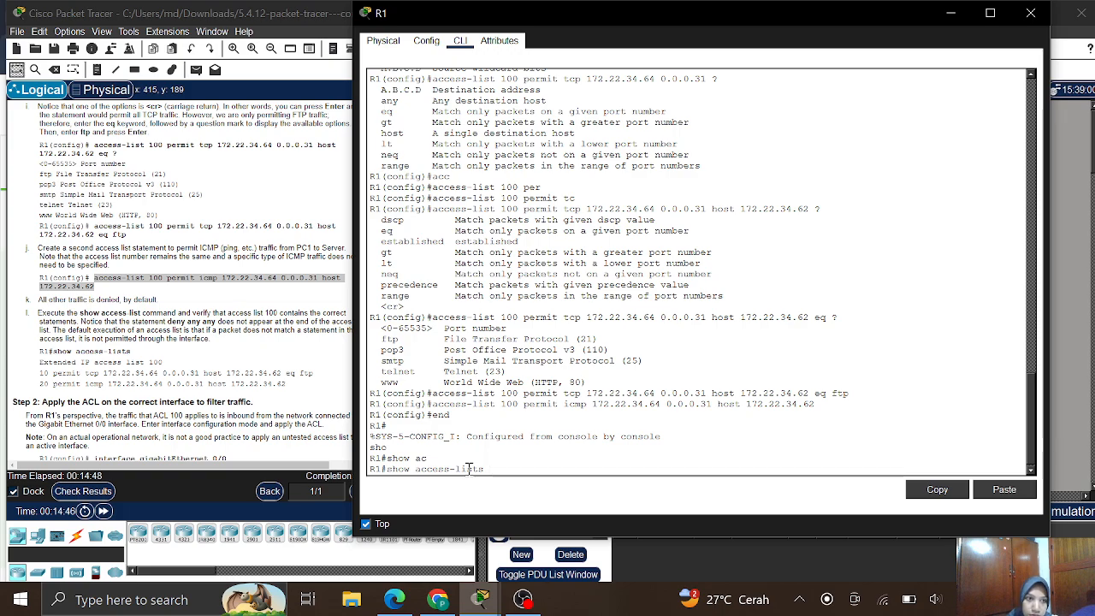
key("Return")
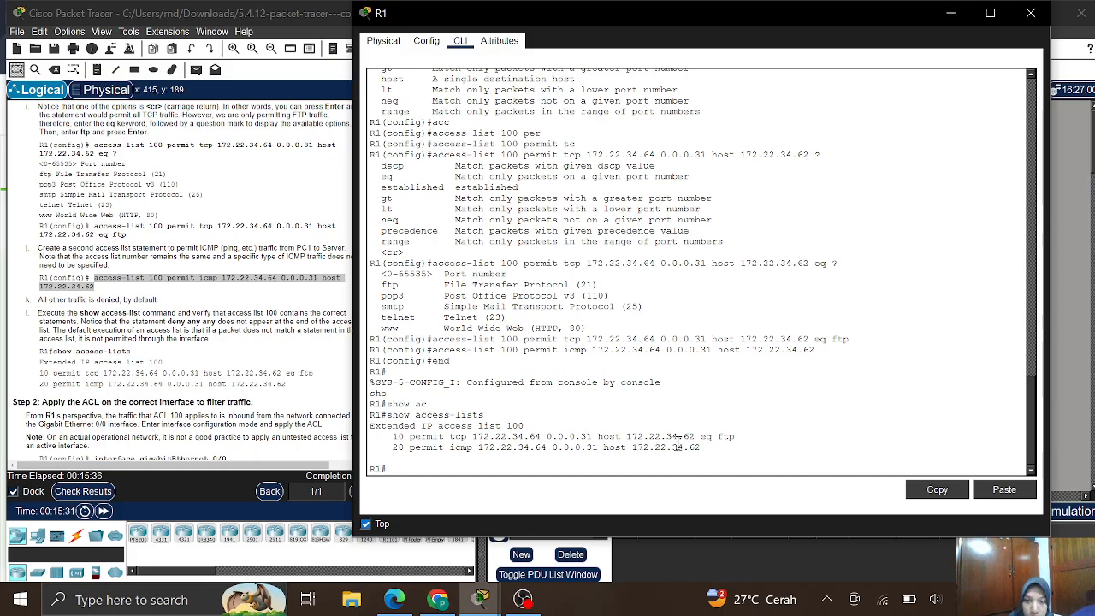
scroll(236, 373, "down", 3)
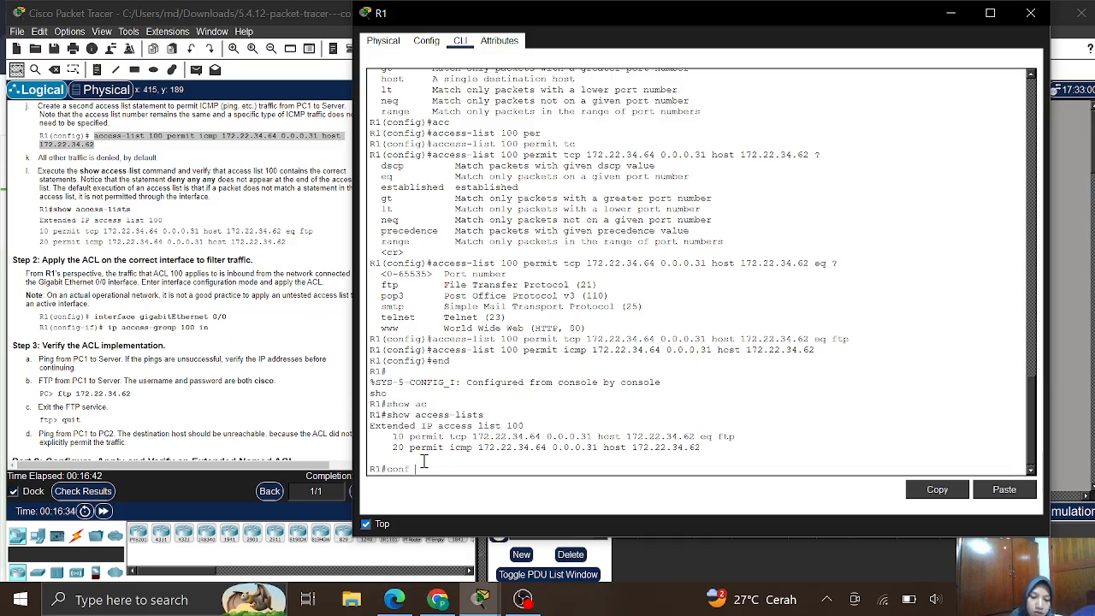
- Enter global configuration and select interface GigabitEthernet 0/0 on R1
type("t")
key("Return")
type("in")
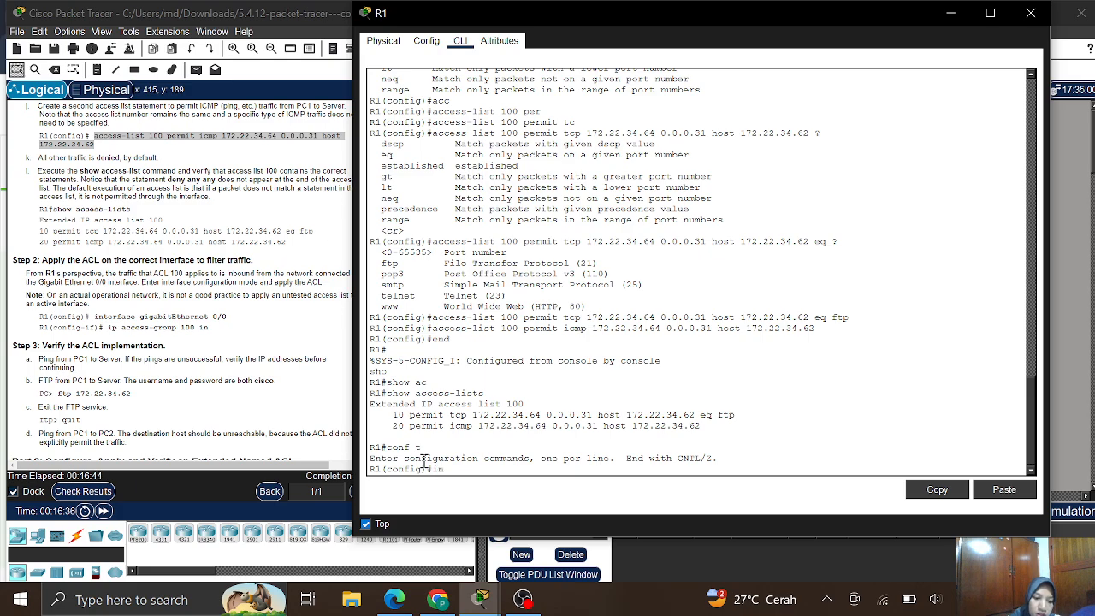
key("Tab")
type("g")
key("Tab")
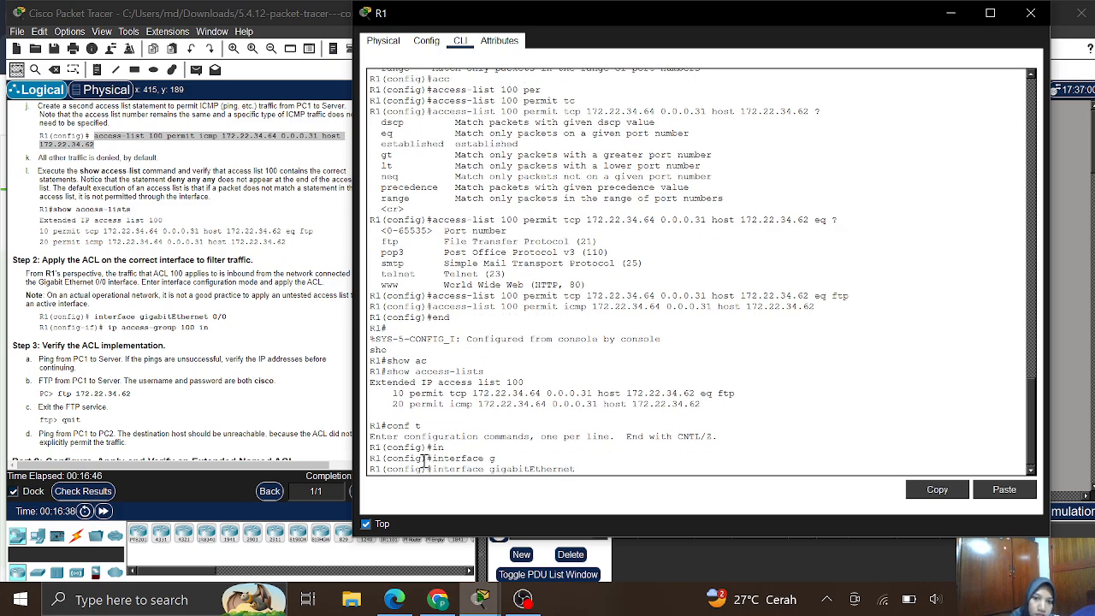
type("0/0")
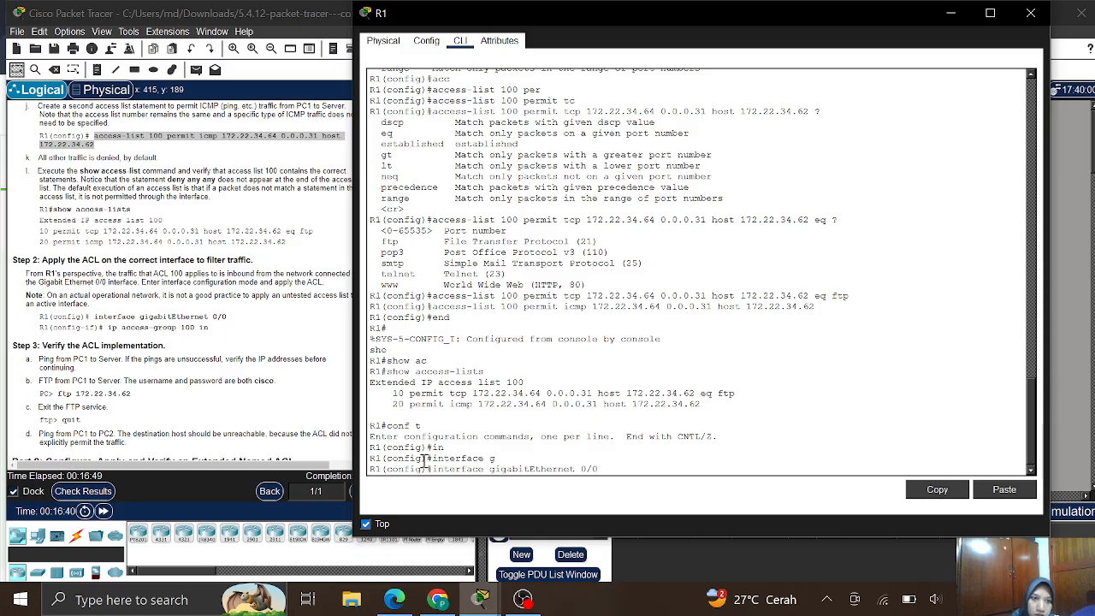
key("Return")
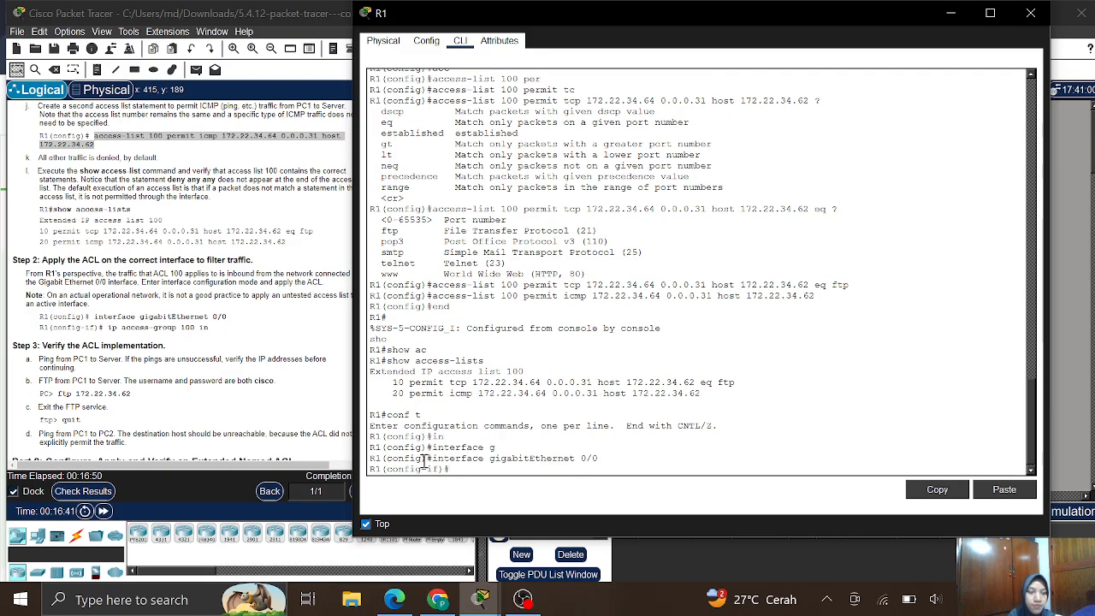
- Apply 'ip access-group 100 in' to the interface
type("ip")
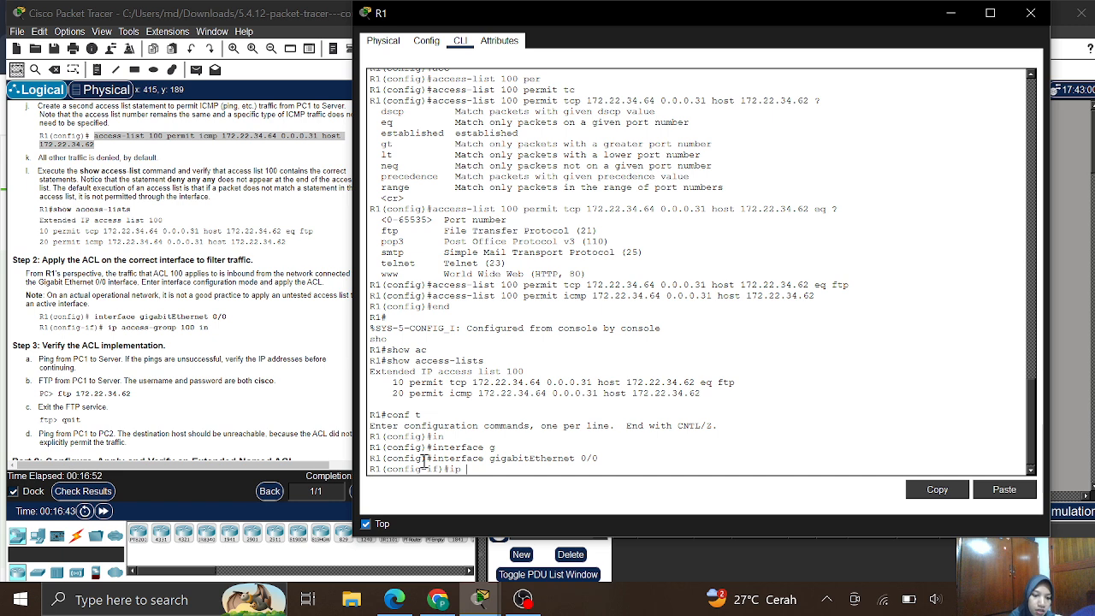
type(" acc")
key("Tab")
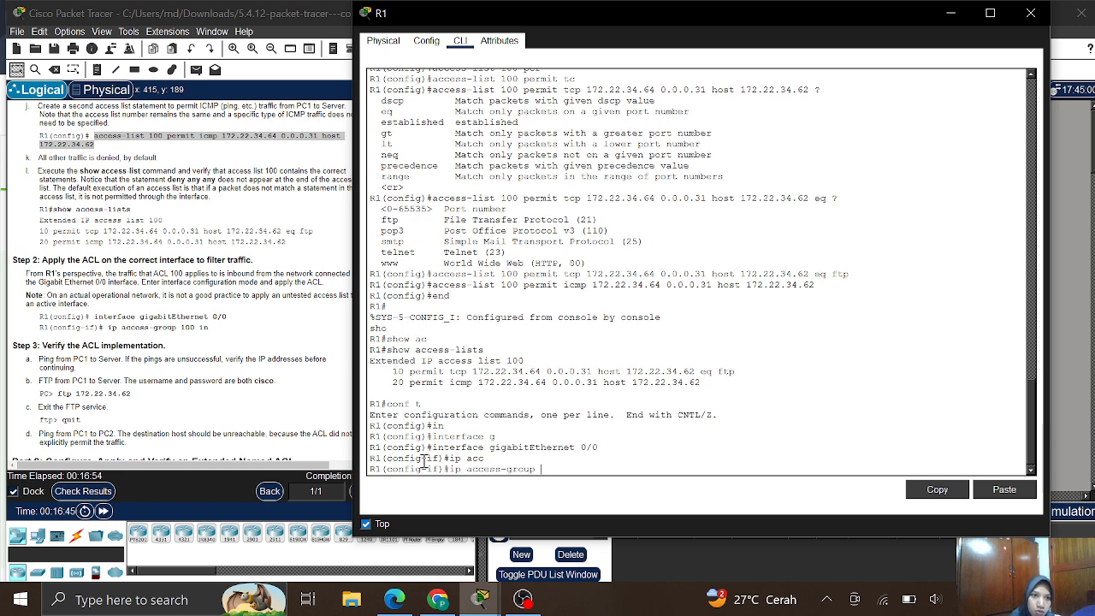
type("100 in")
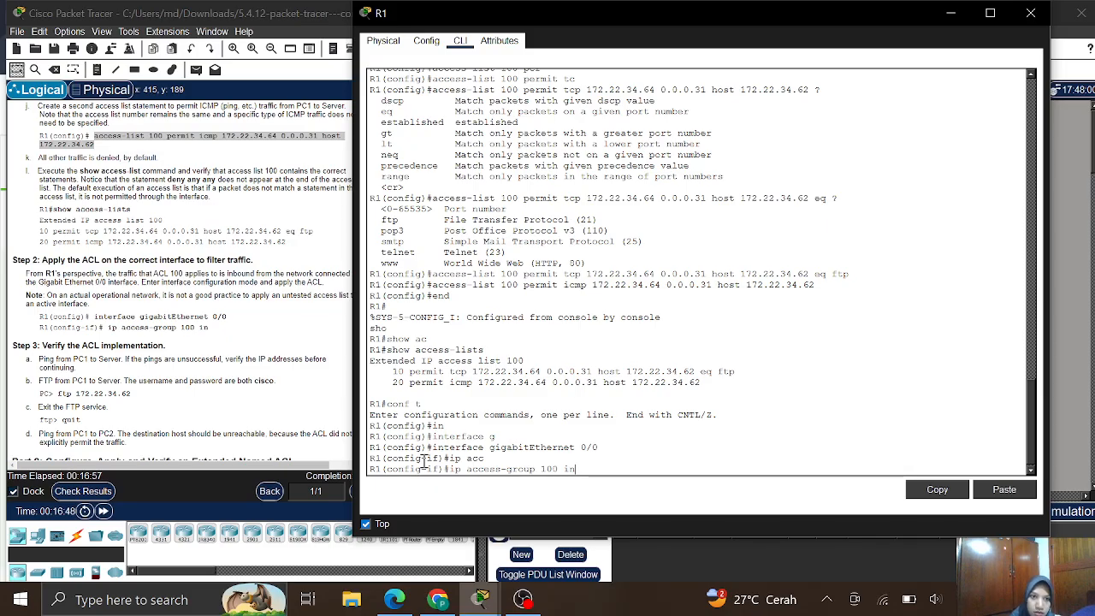
key("Return")
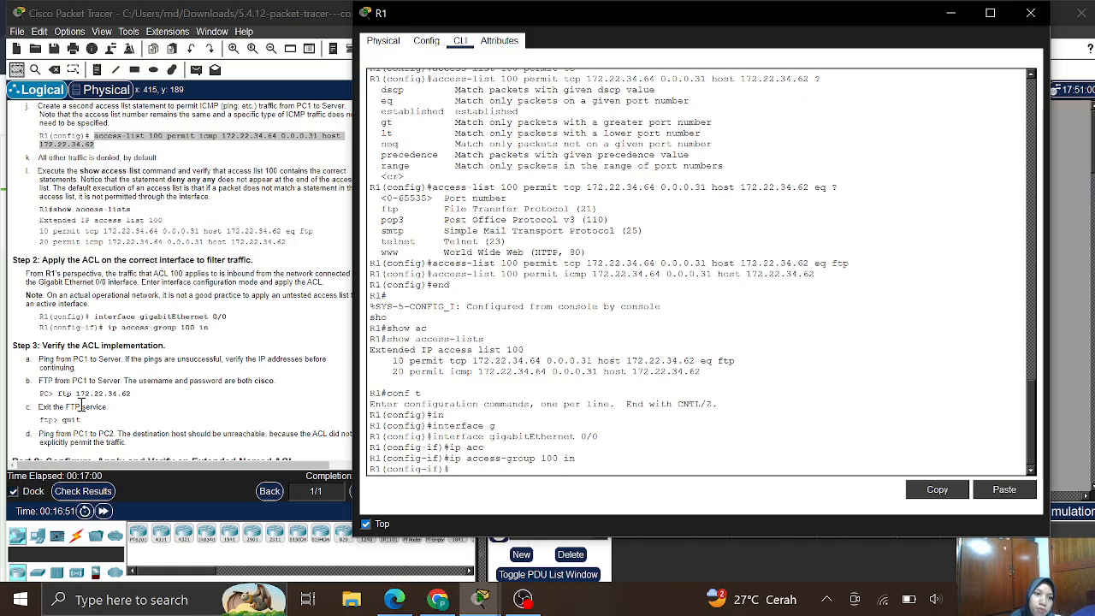
scroll(26, 382, "down", 3)
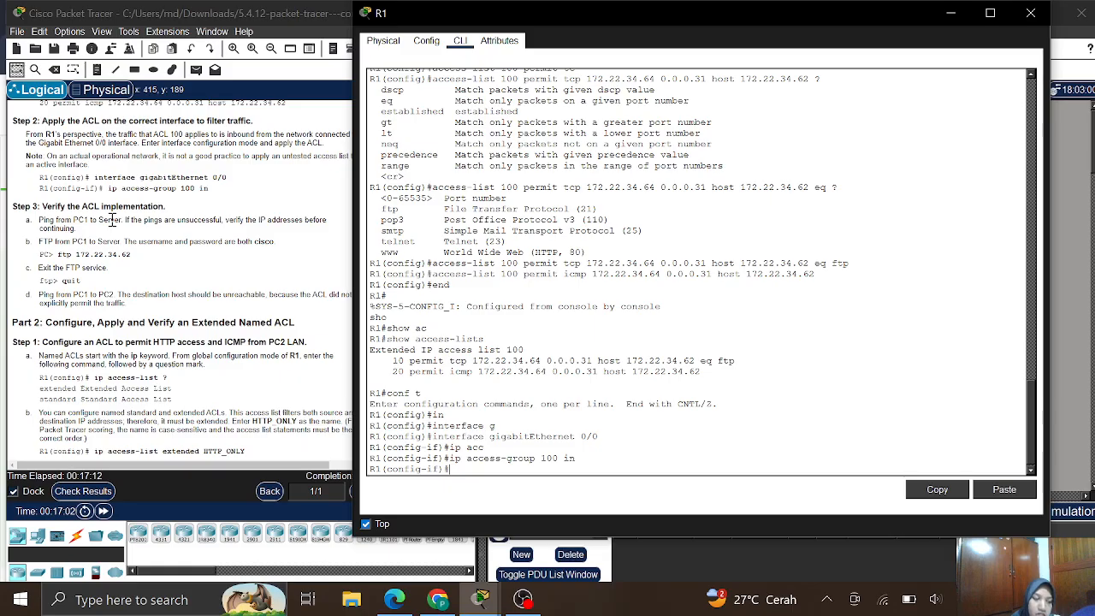
- Close R1's window to reveal the topology beside the Step 3 instructions
left_click(1031, 13)
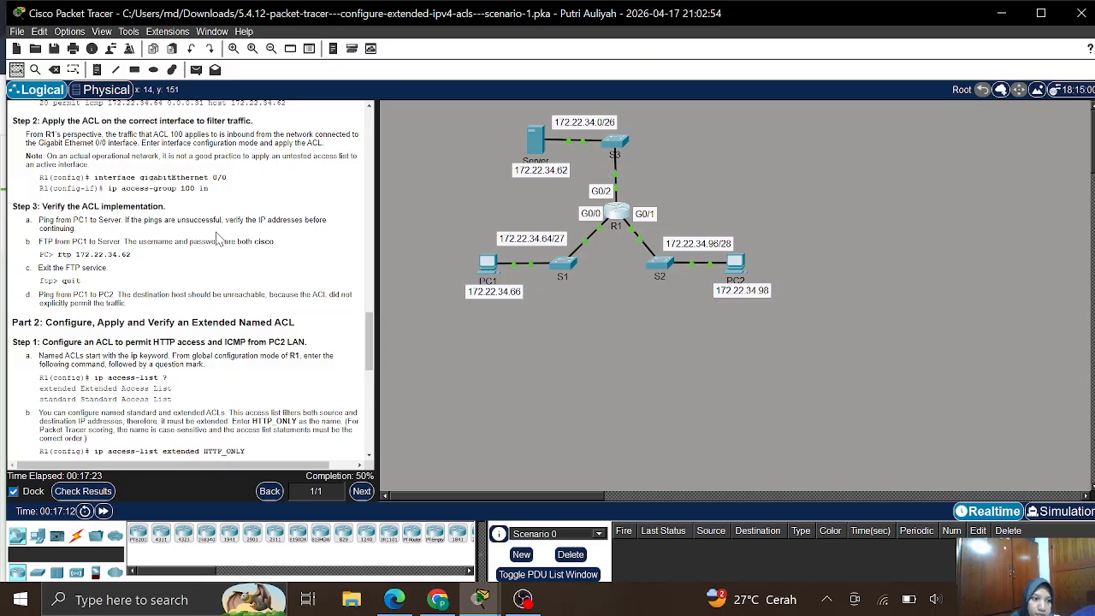
scroll(228, 239, "up", 1)
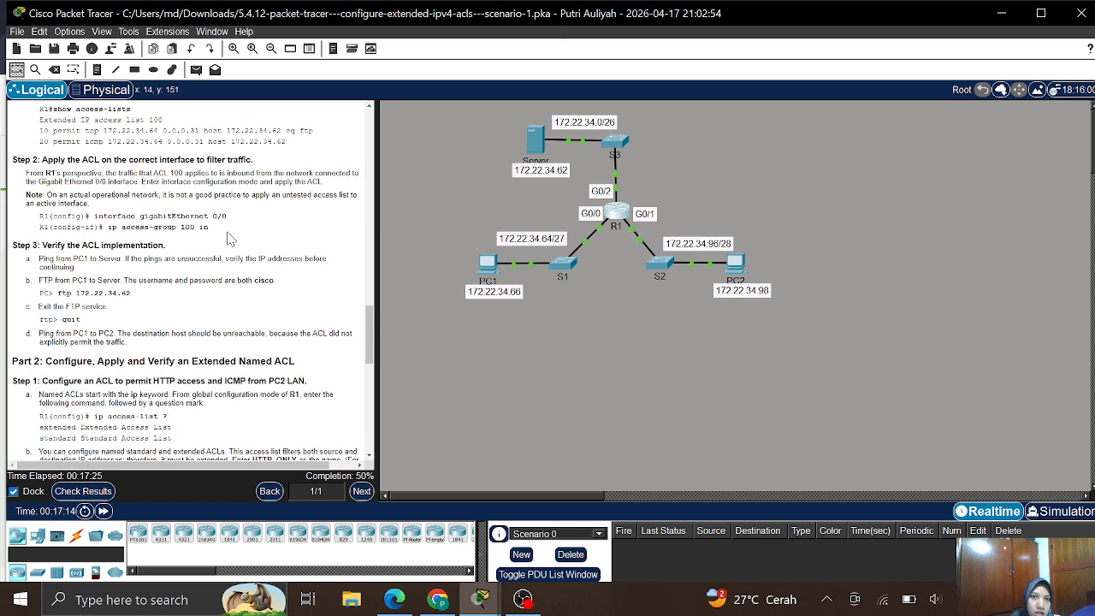
- Open PC1's Command Prompt from its Desktop tab, moving the window aside
left_click(487, 267)
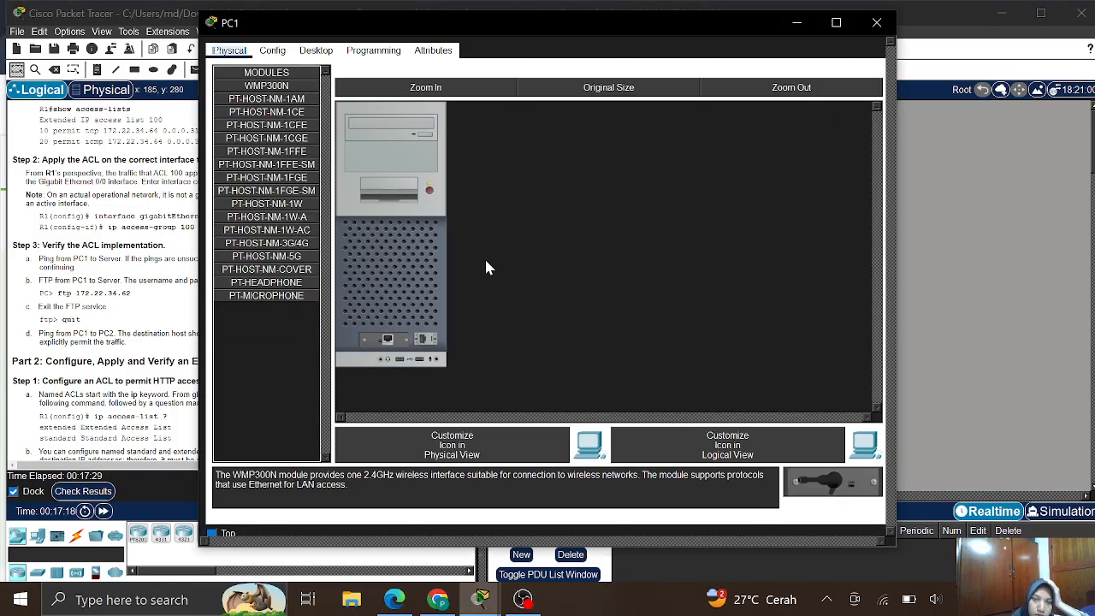
left_click(316, 49)
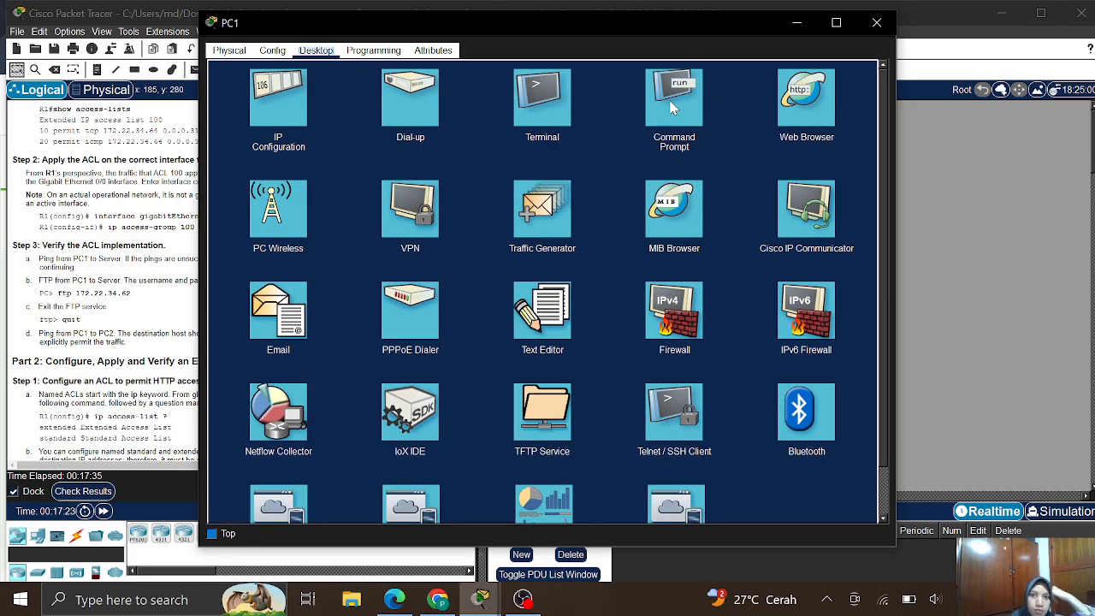
left_click(673, 106)
left_click_drag(572, 29, 743, 63)
scroll(283, 225, "up", 5)
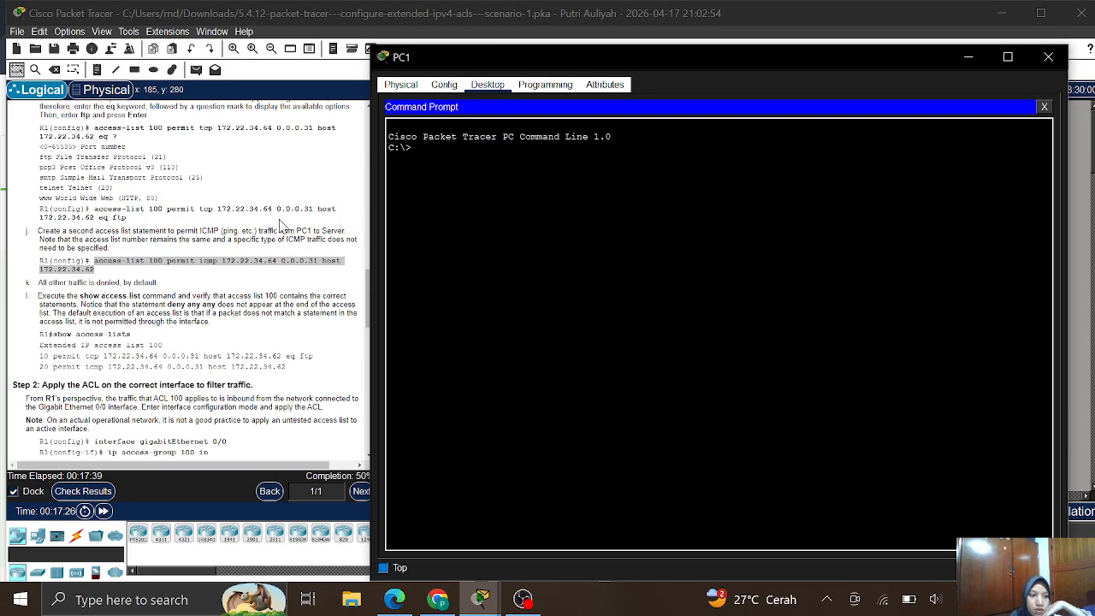
scroll(282, 225, "up", 5)
scroll(281, 225, "up", 15)
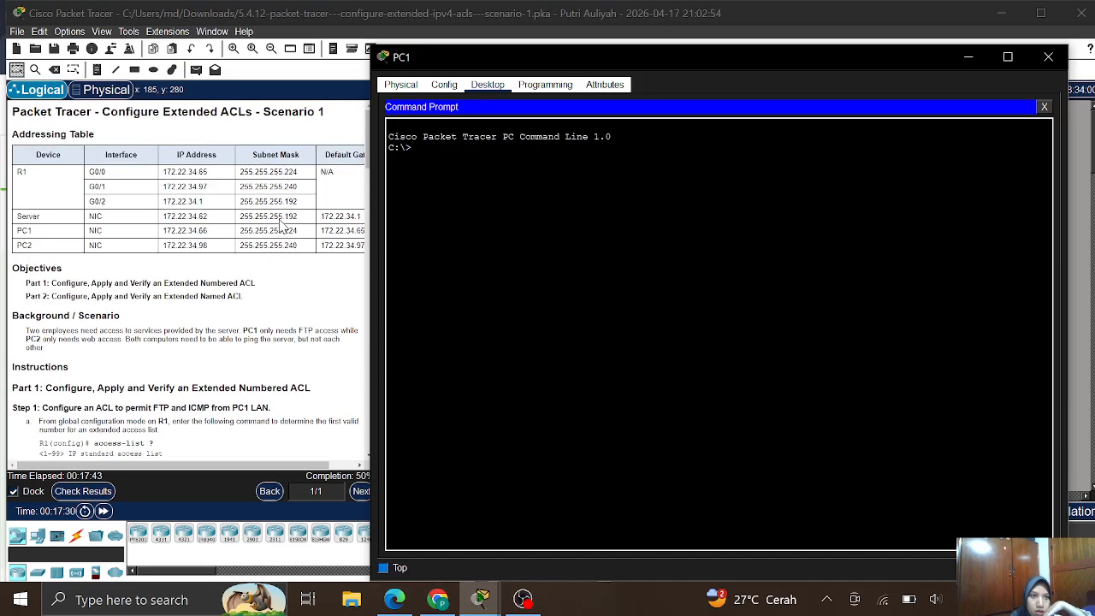
- Ping 172.22.34.62 from PC1, getting 3 of 4 replies, then return to the instructions
left_click(471, 146)
type("ping")
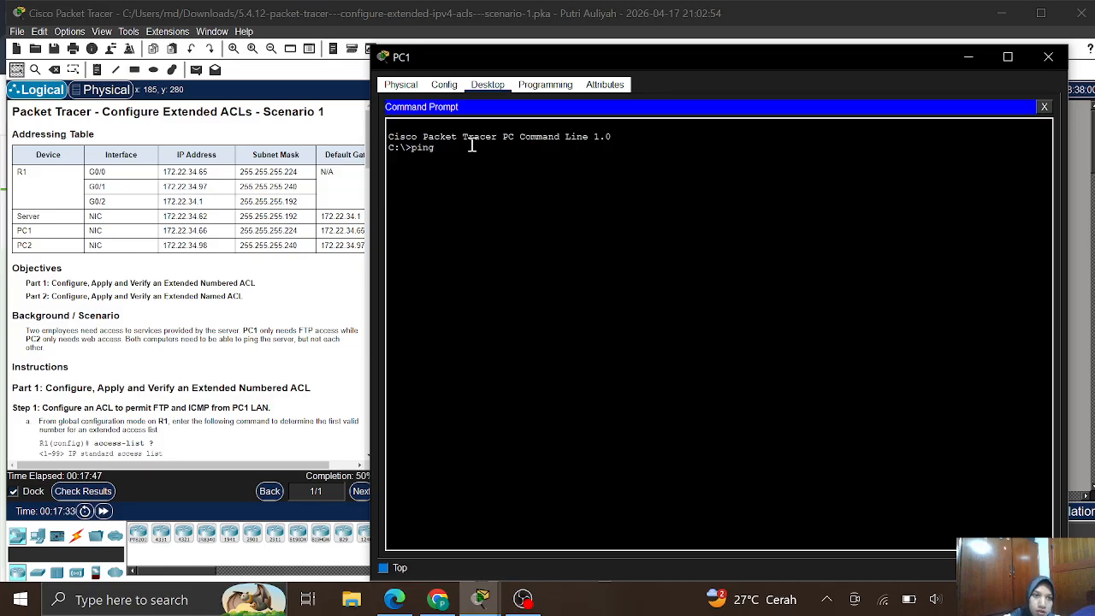
type(" 172")
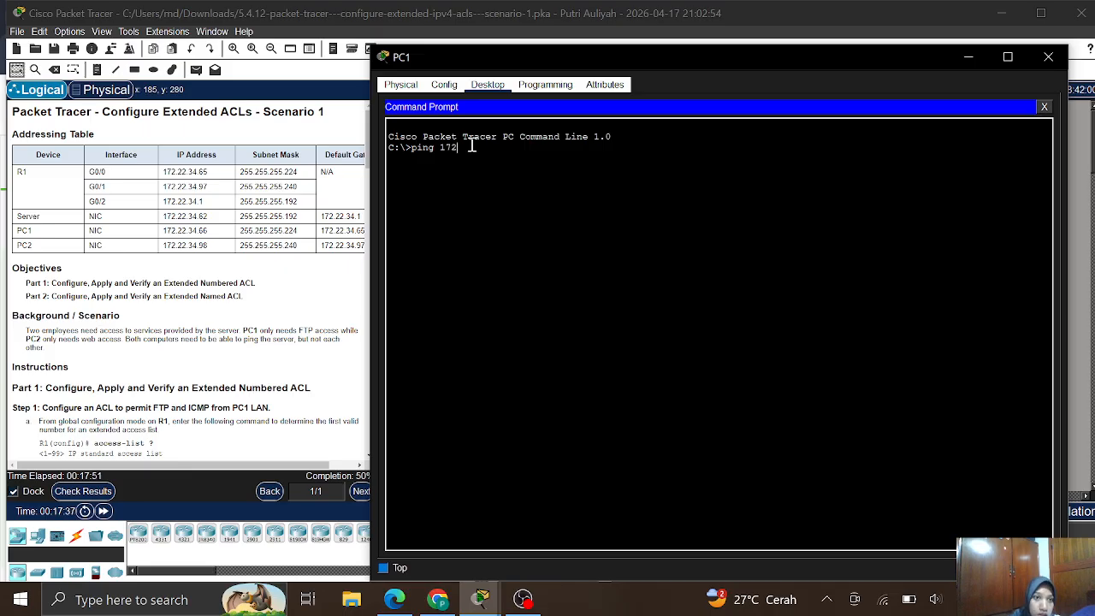
type(".22")
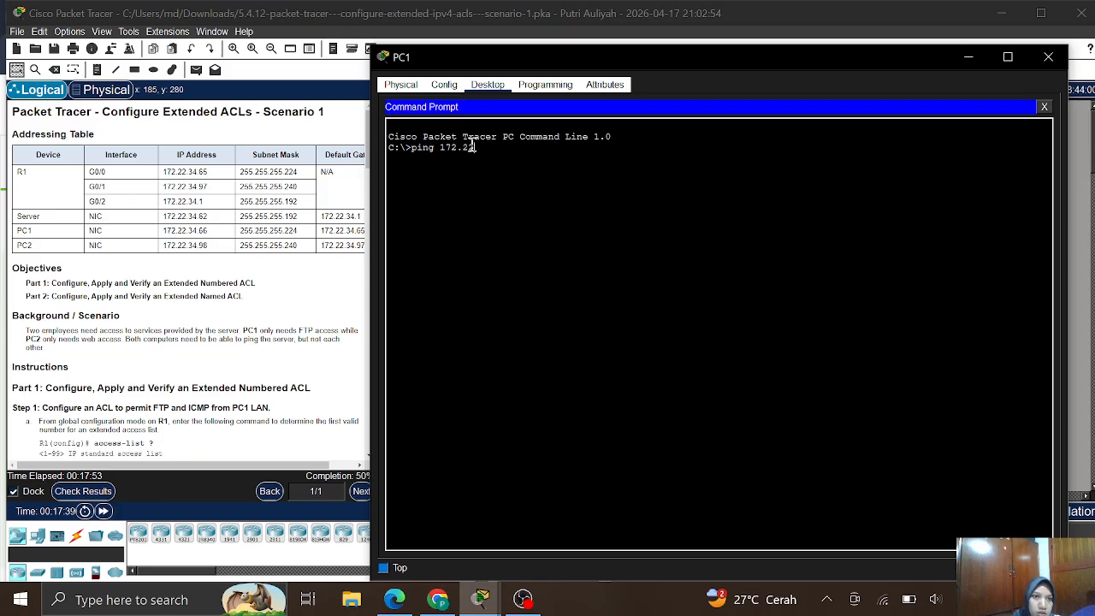
type(".34.62")
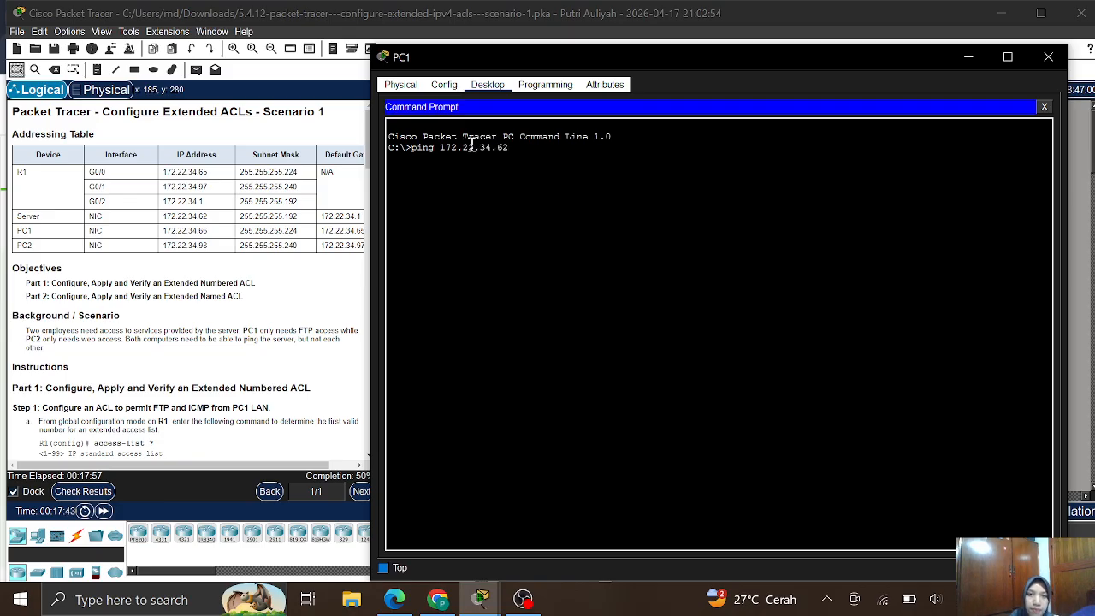
key("Return")
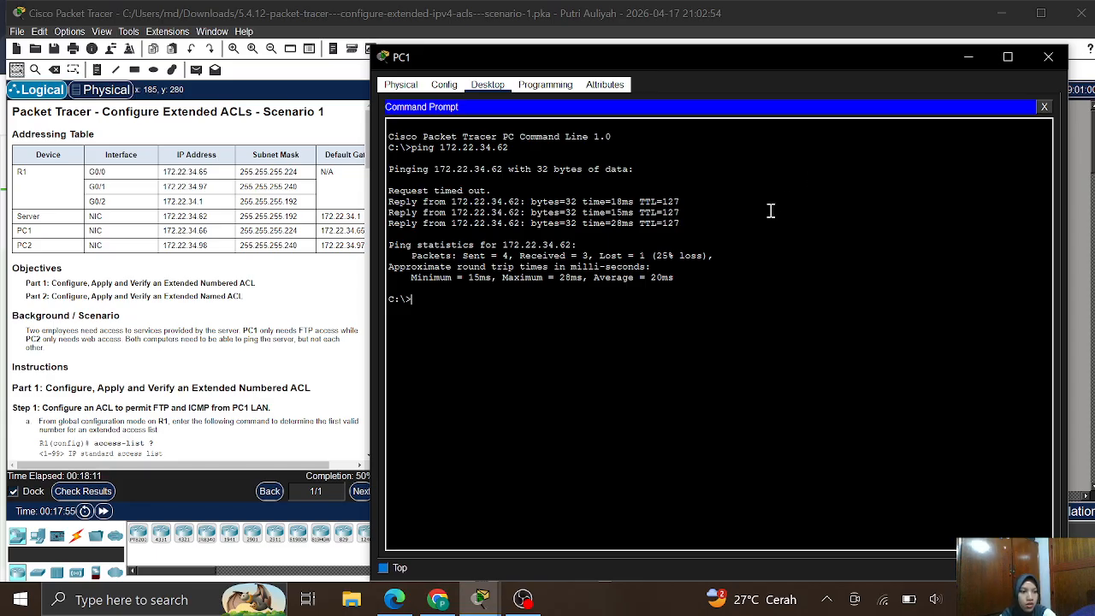
left_click(203, 407)
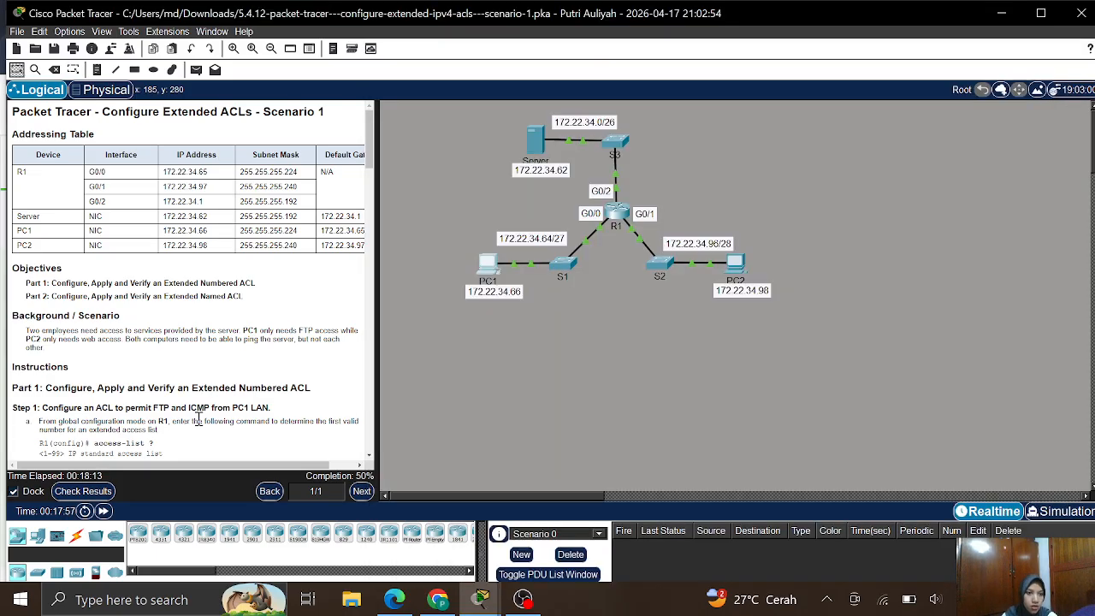
- Reopen PC1's window showing the earlier 3-of-4 ping replies from 172.22.34.62
scroll(199, 418, "down", 15)
scroll(198, 418, "down", 10)
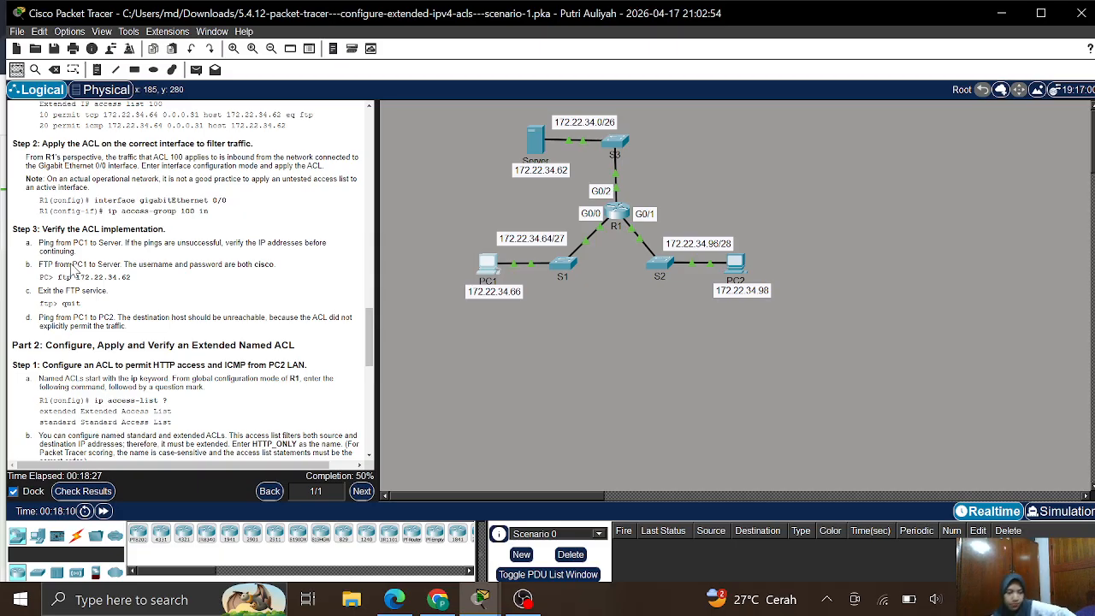
left_click(483, 265)
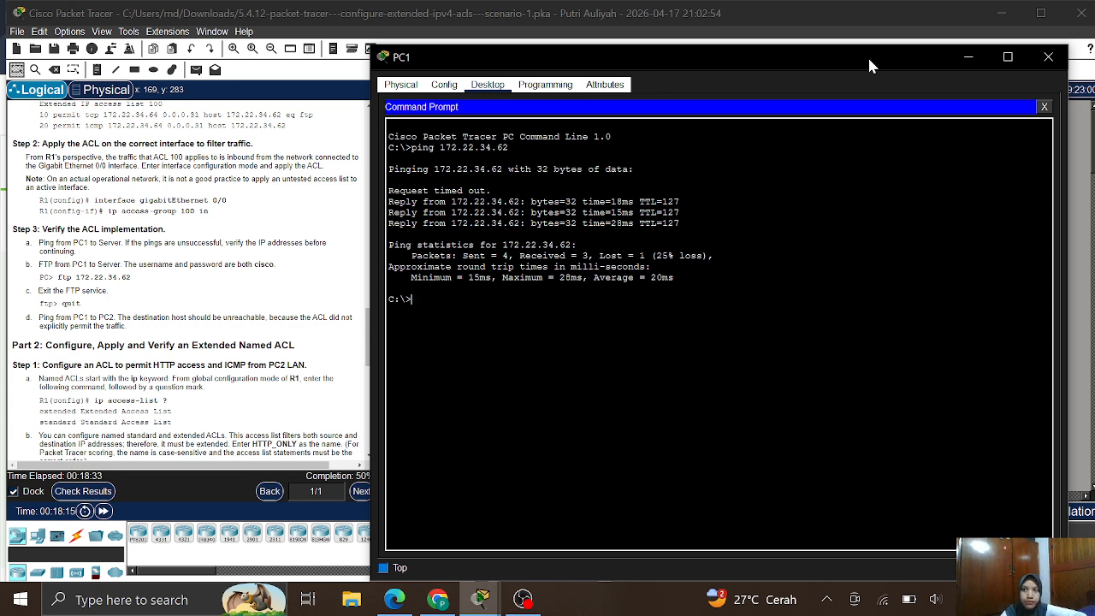
- Open PC1's Terminal console with the default 9600 bps, 8-None-1 port settings
left_click(1044, 107)
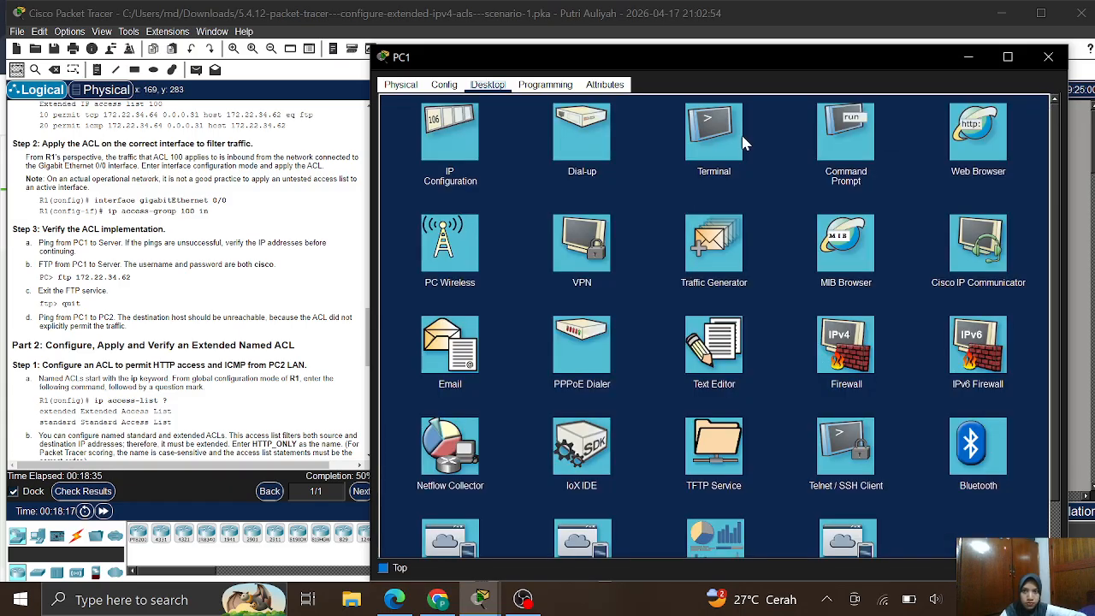
left_click(691, 139)
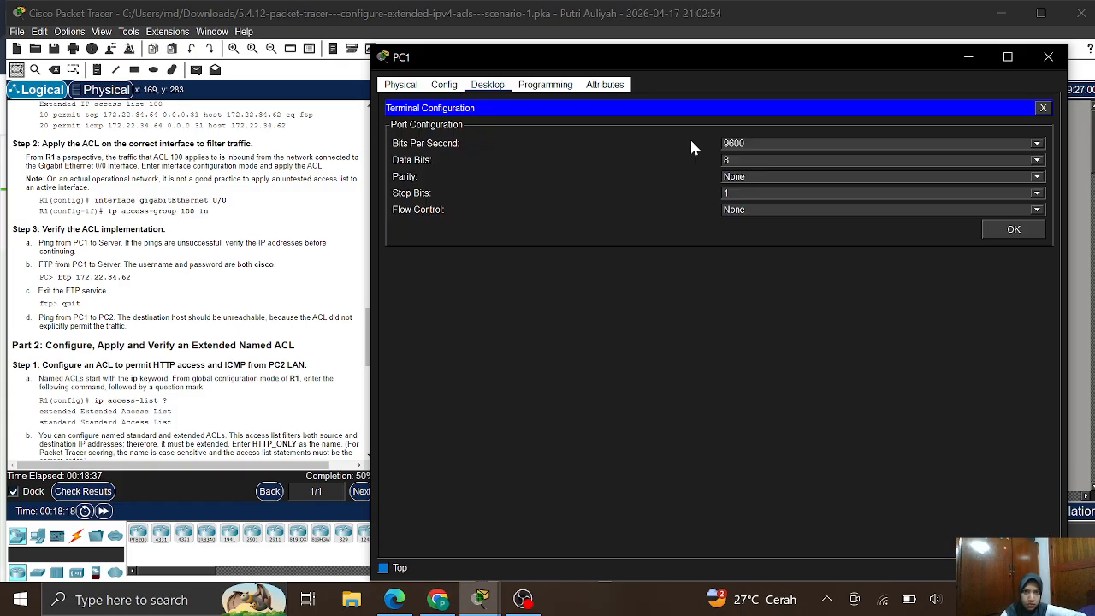
left_click(1025, 229)
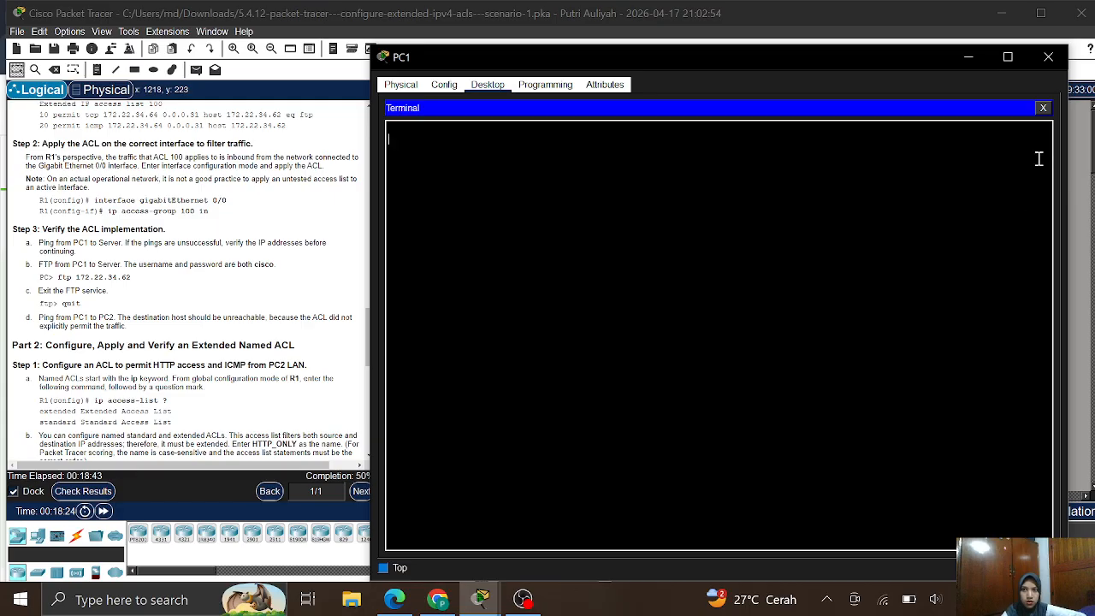
- In PC1's Command Prompt, start an FTP connection to 172.22.34.62
left_click(1043, 108)
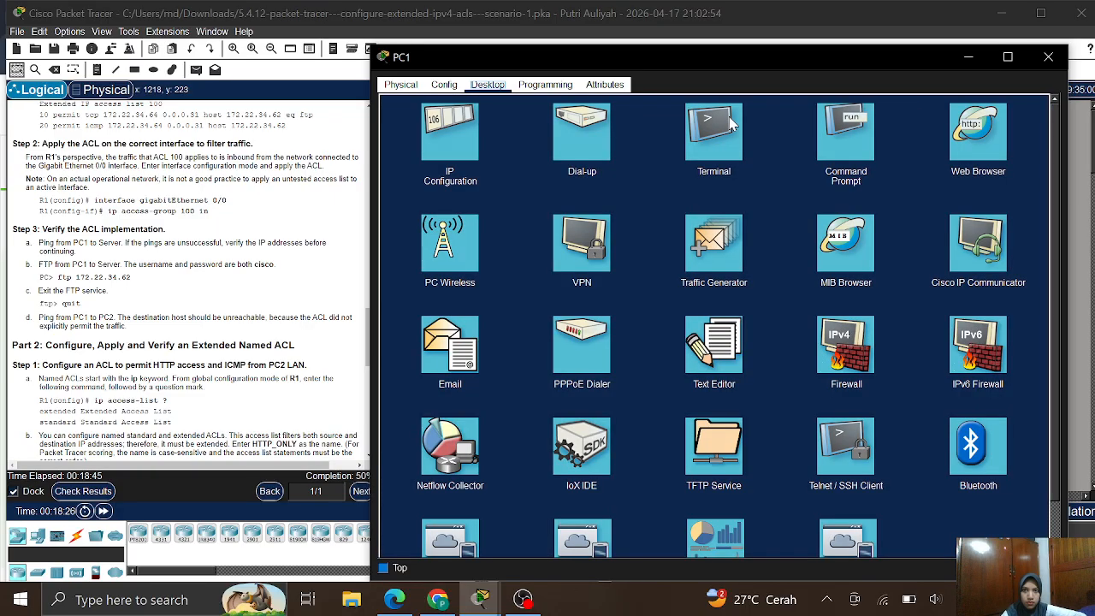
left_click(845, 134)
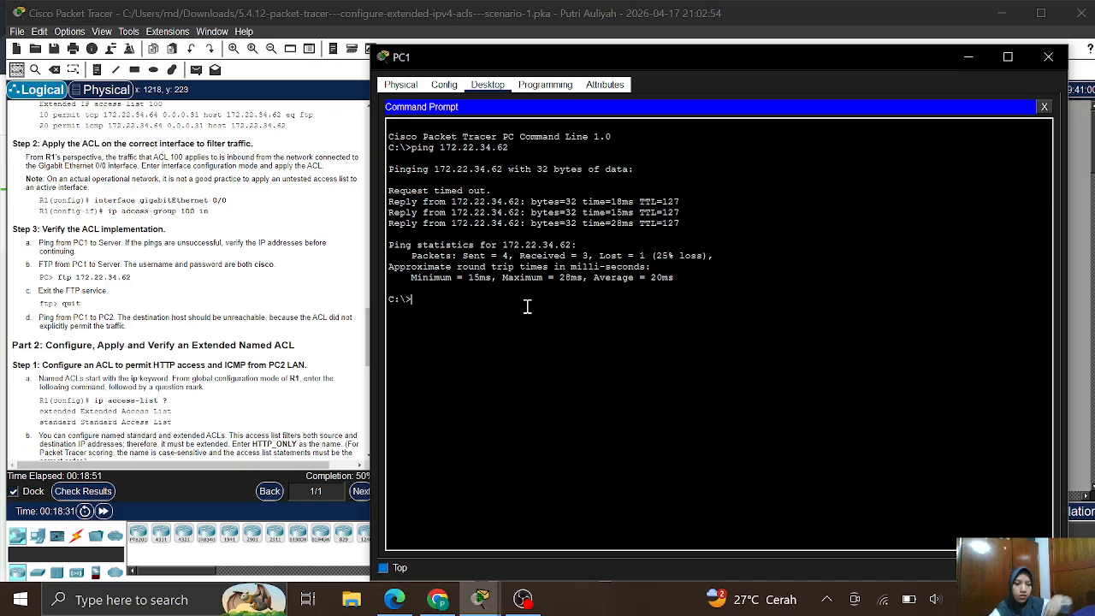
type("ftp ")
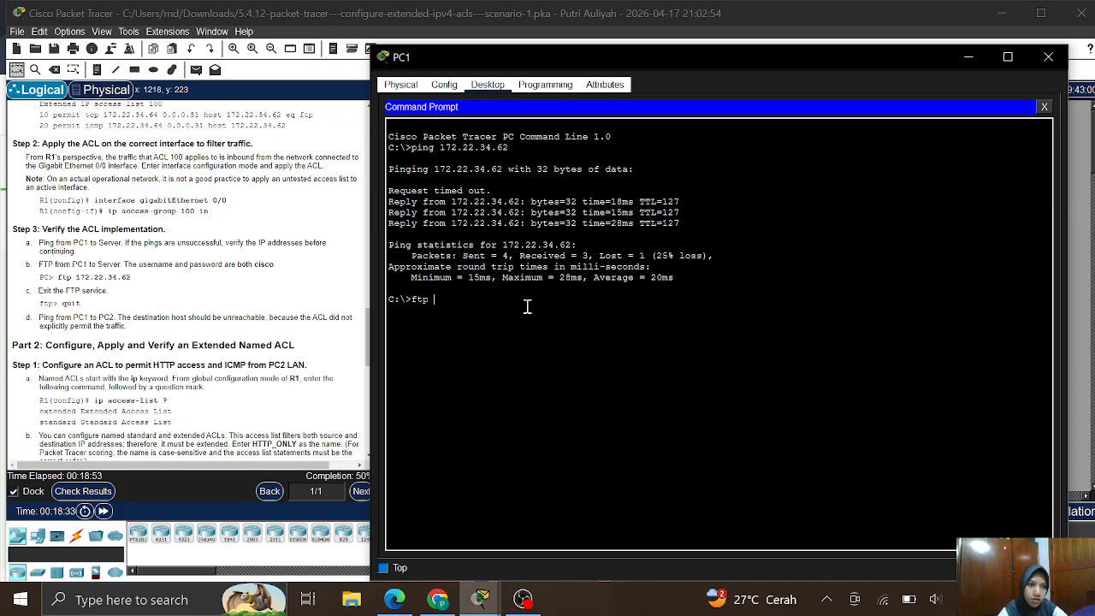
type("172")
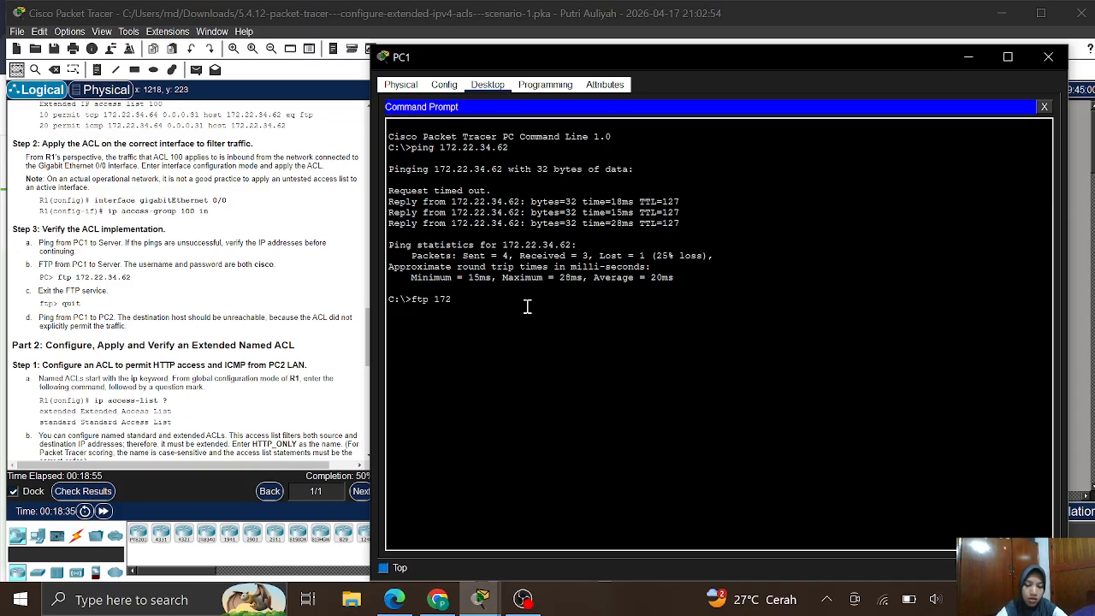
type(".22.34.")
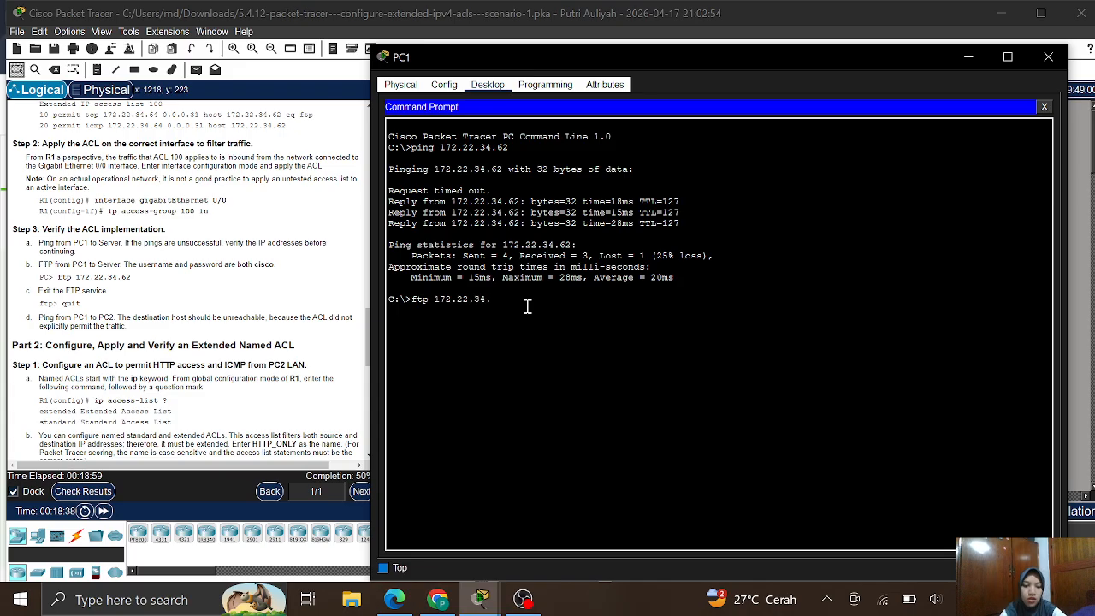
type("6")
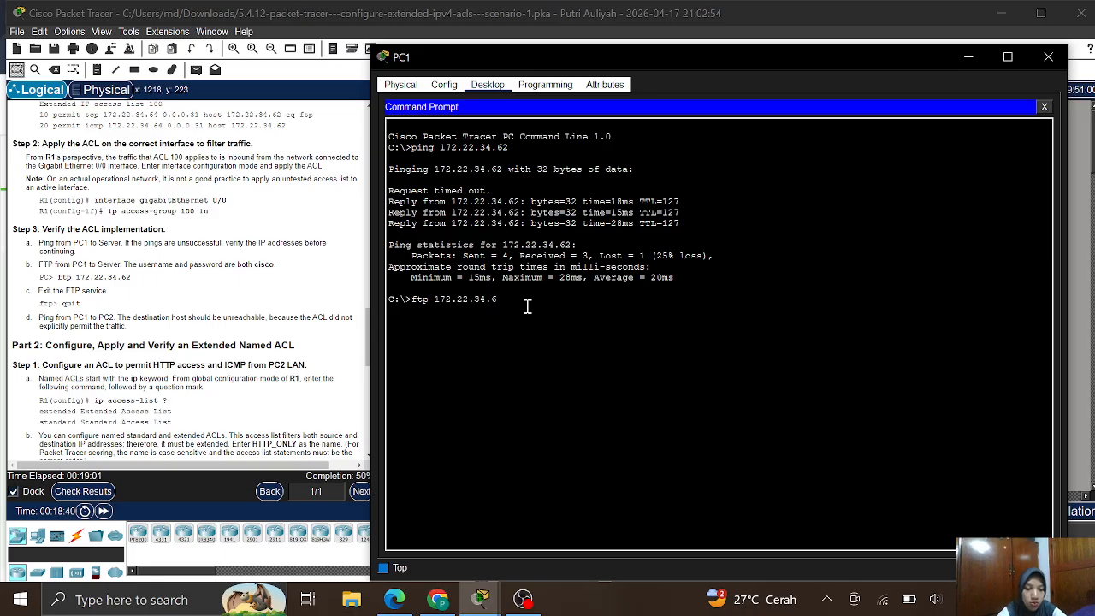
type("2")
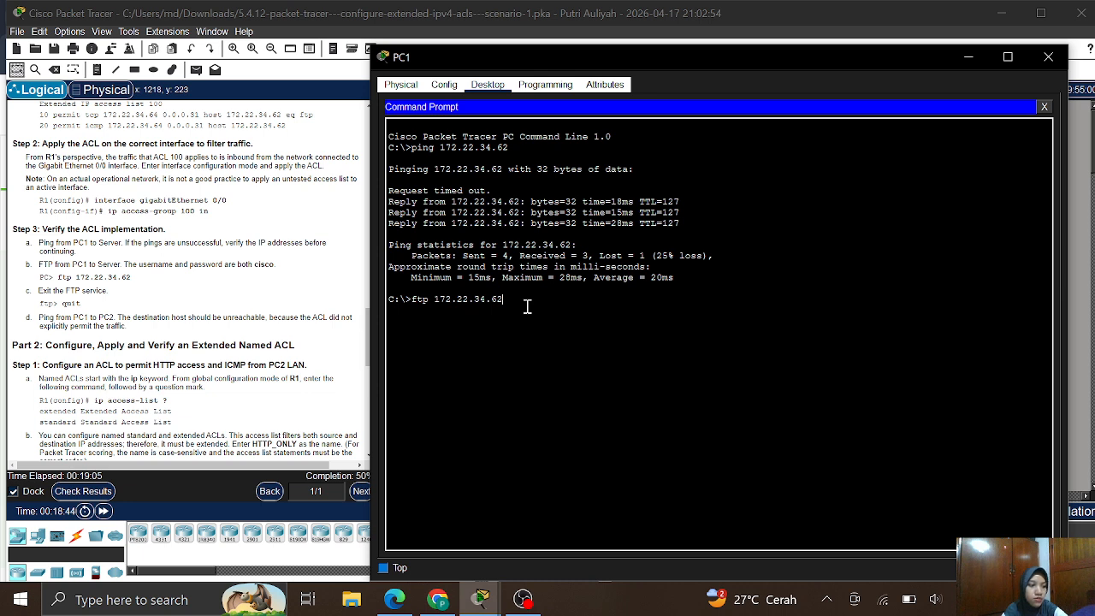
key("Return")
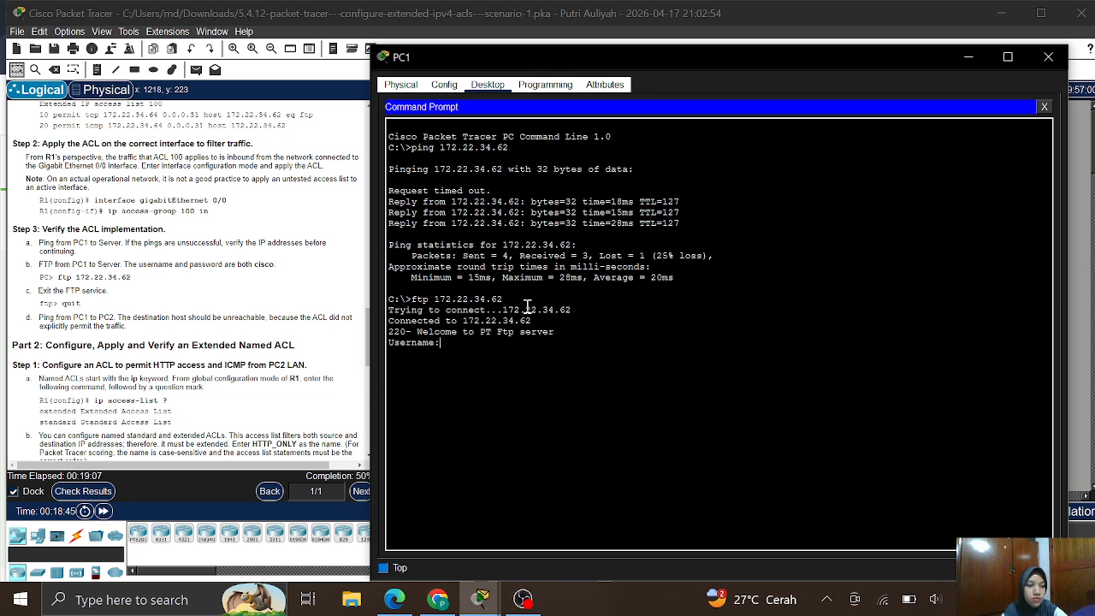
- Log in to the FTP server with the lab username and password, then quit the session
type("c")
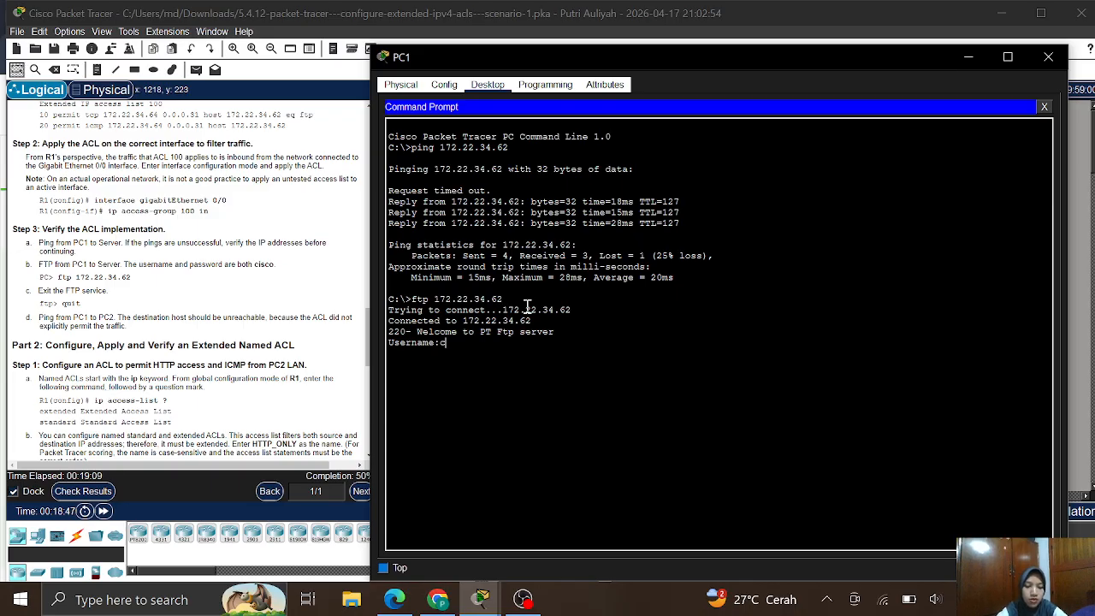
type("isco")
key("Return")
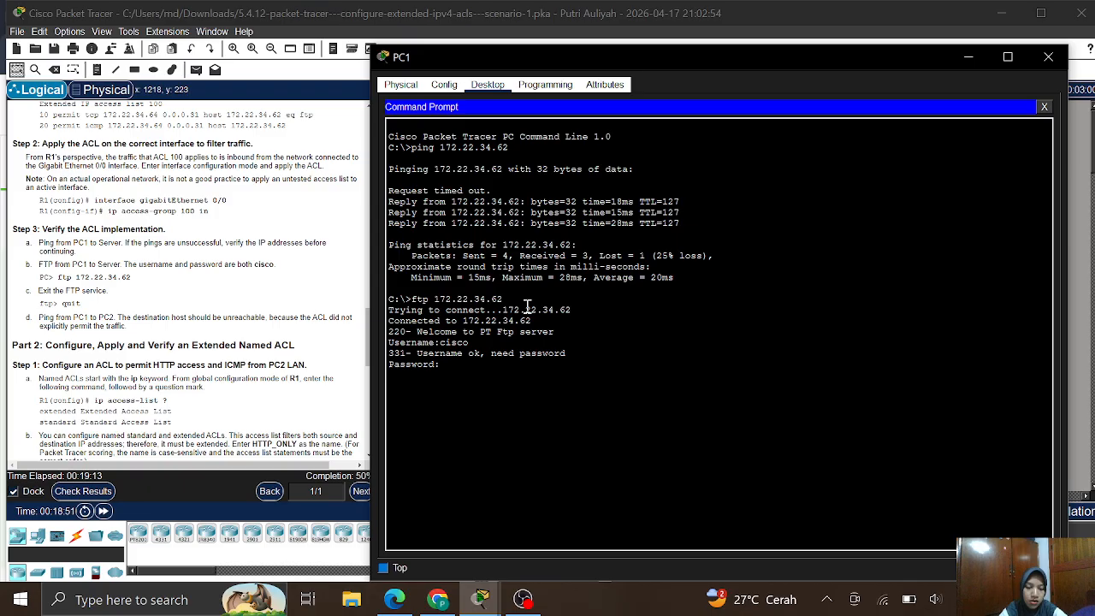
type("cisco")
key("Return")
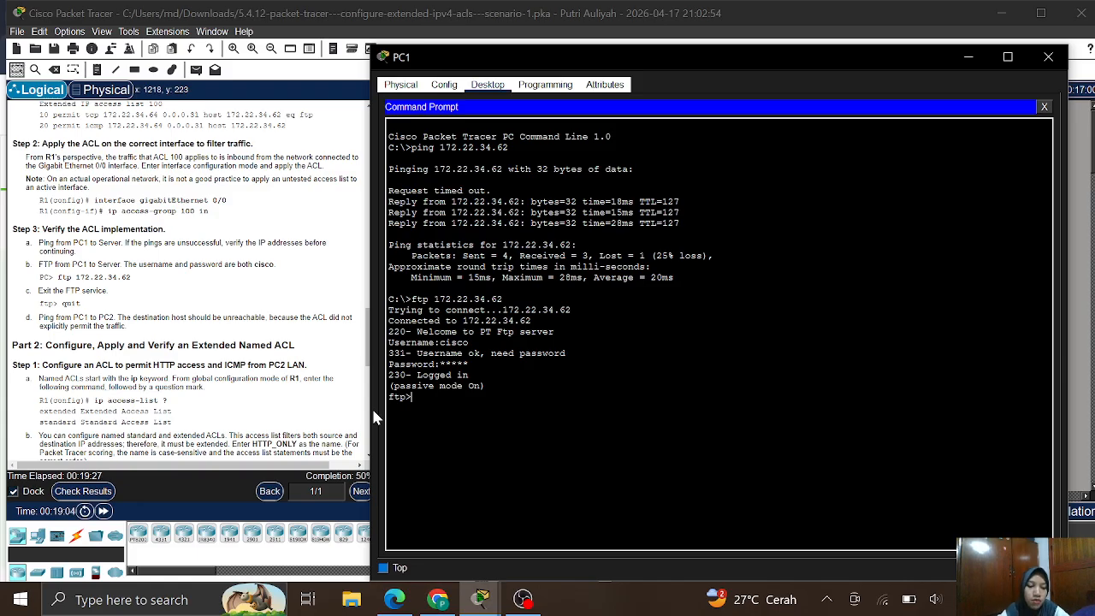
type("quit")
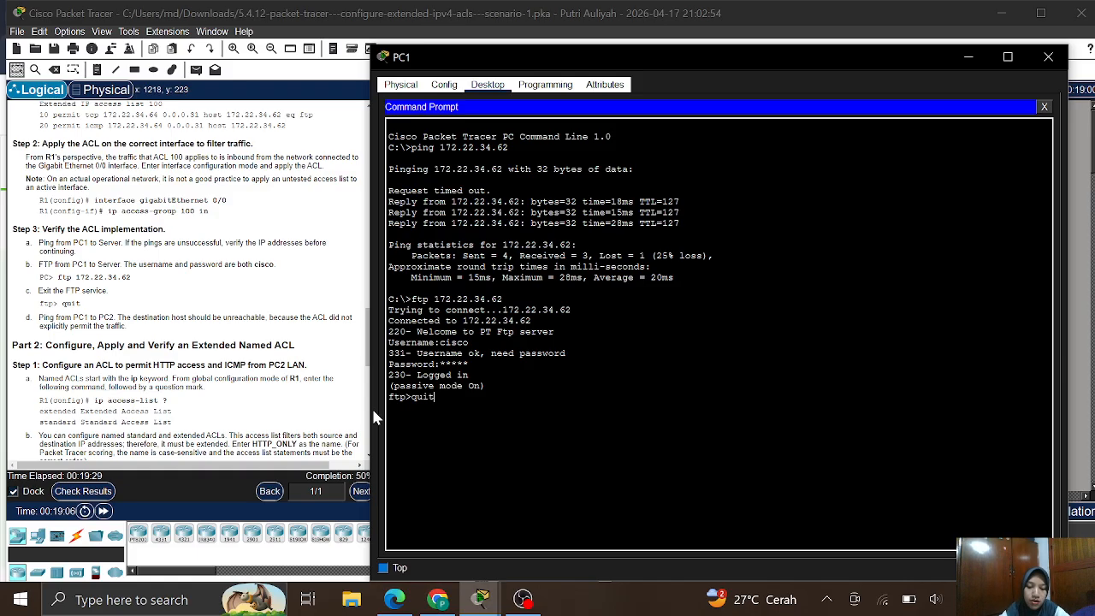
key("Return")
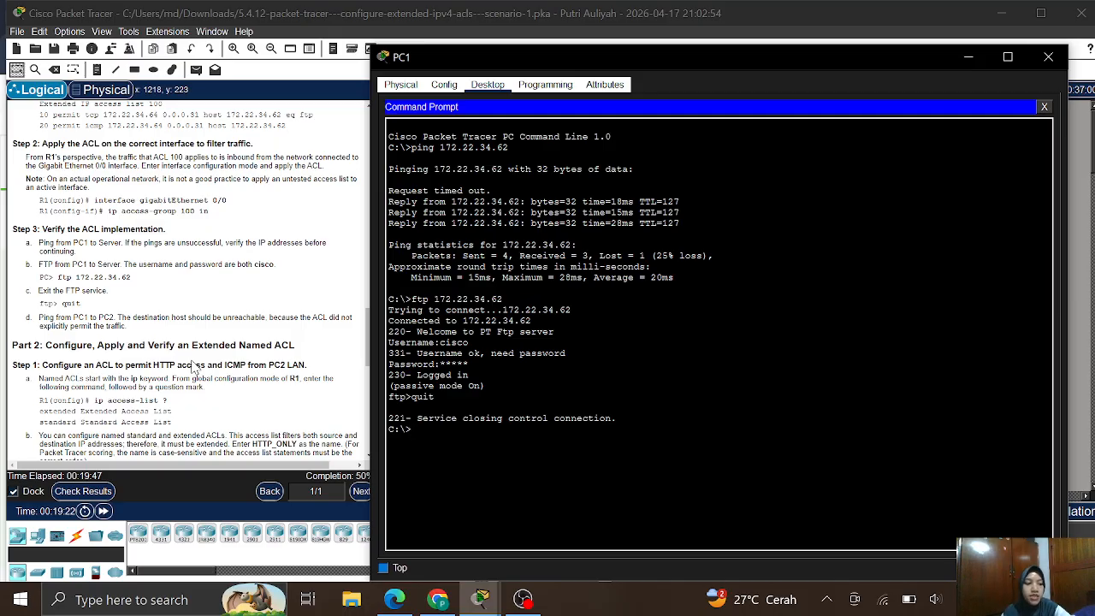
- Ping PC2 at 172.22.34.98 from PC1 and confirm every reply is destination host unreachable
scroll(195, 368, "up", 10)
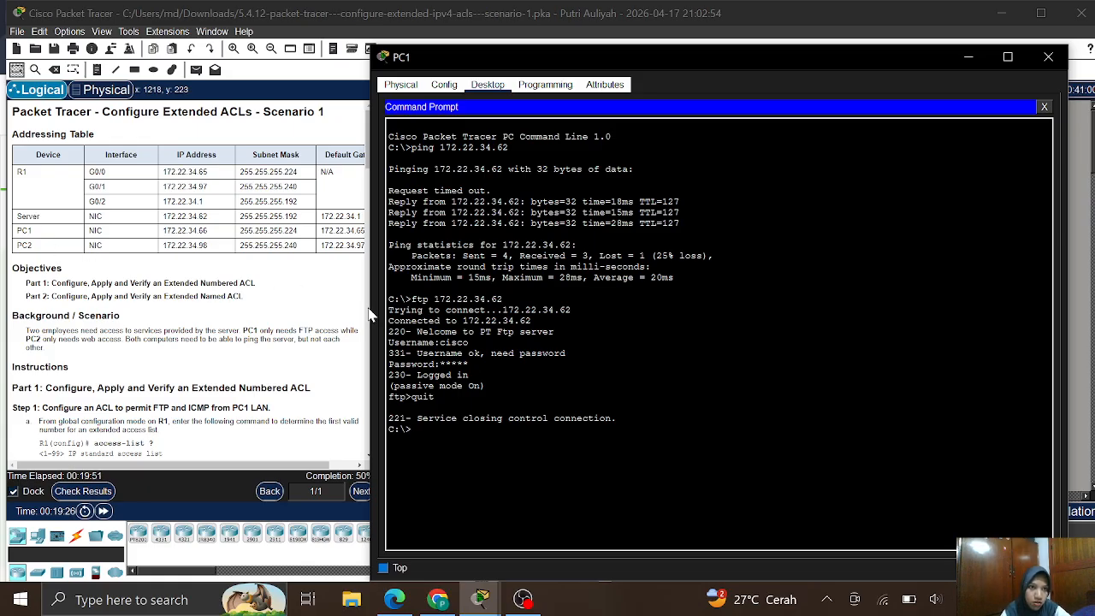
type("pin")
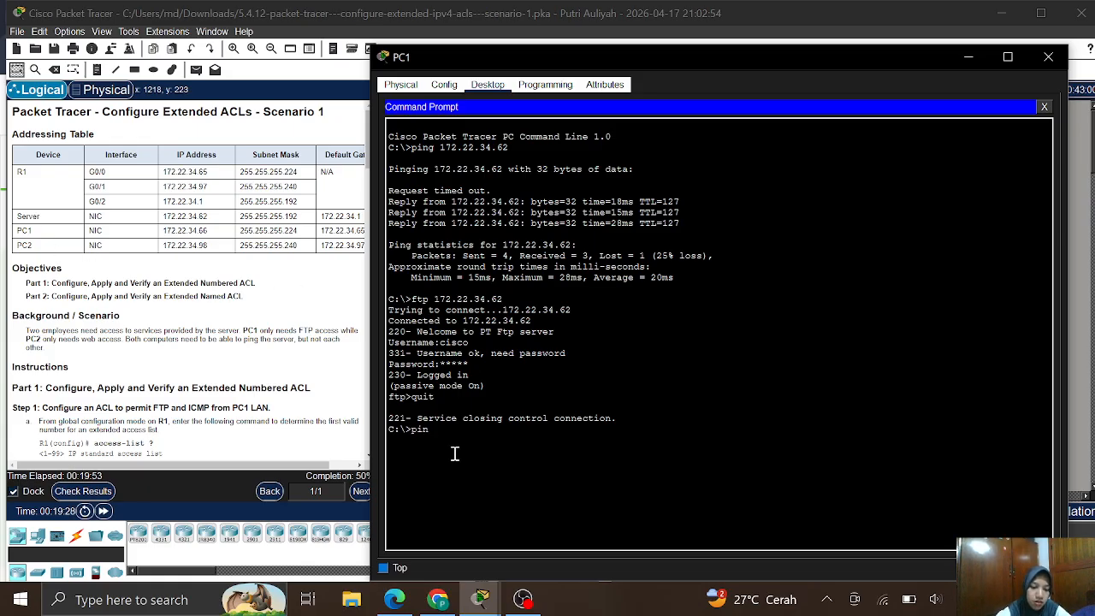
type("g 172")
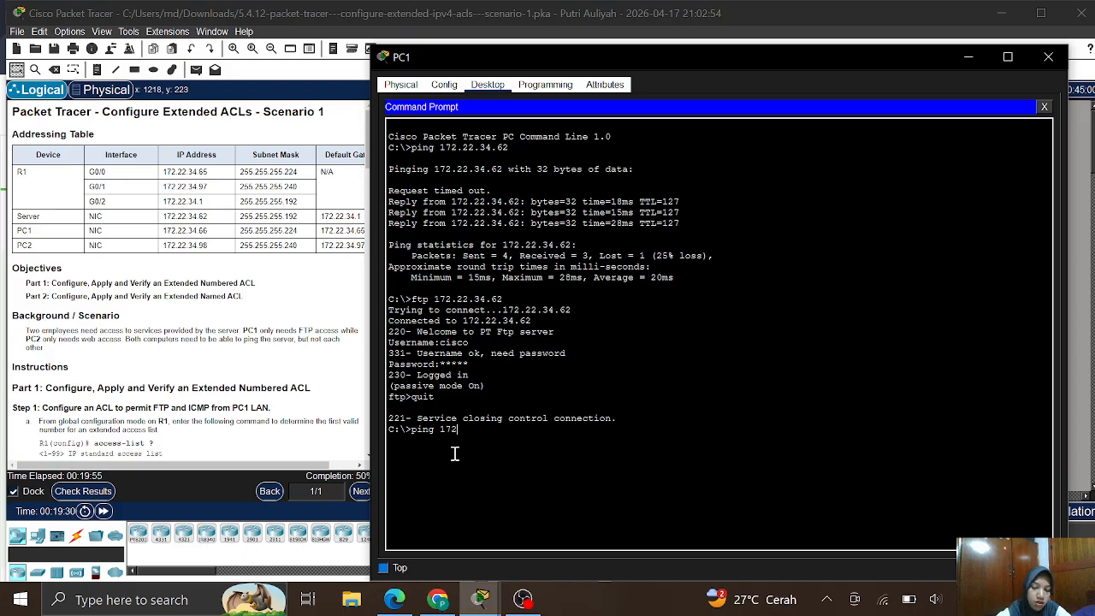
type(".22.34")
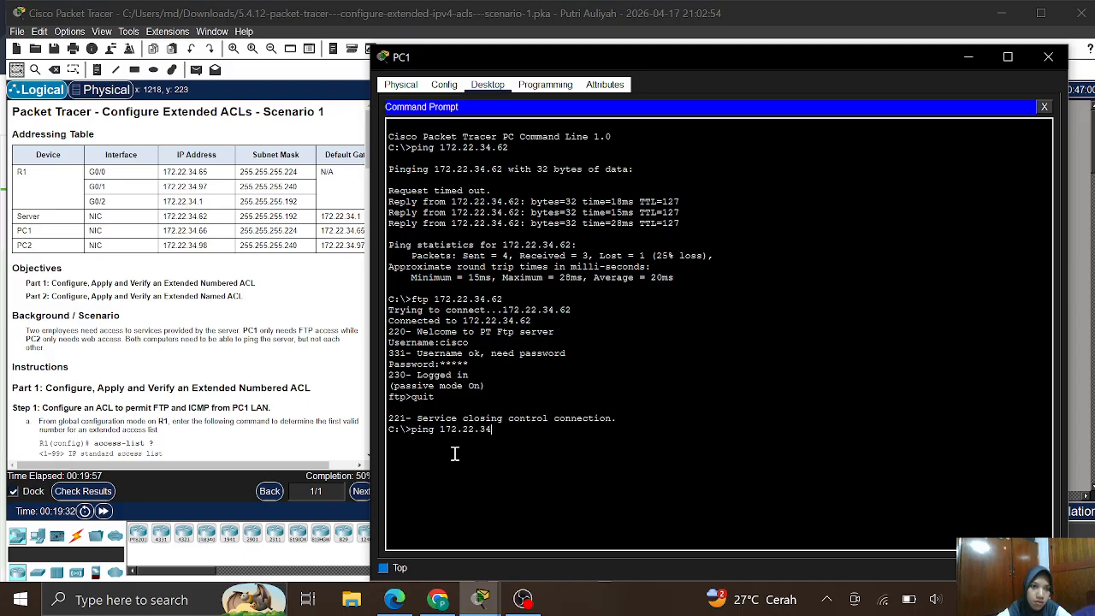
type(".98")
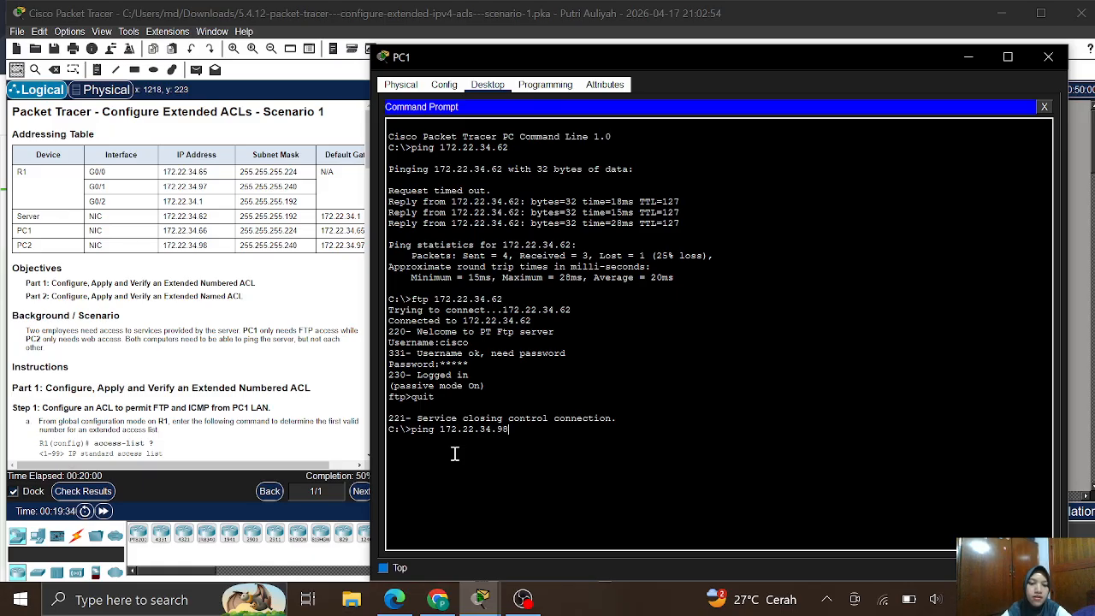
key("Return")
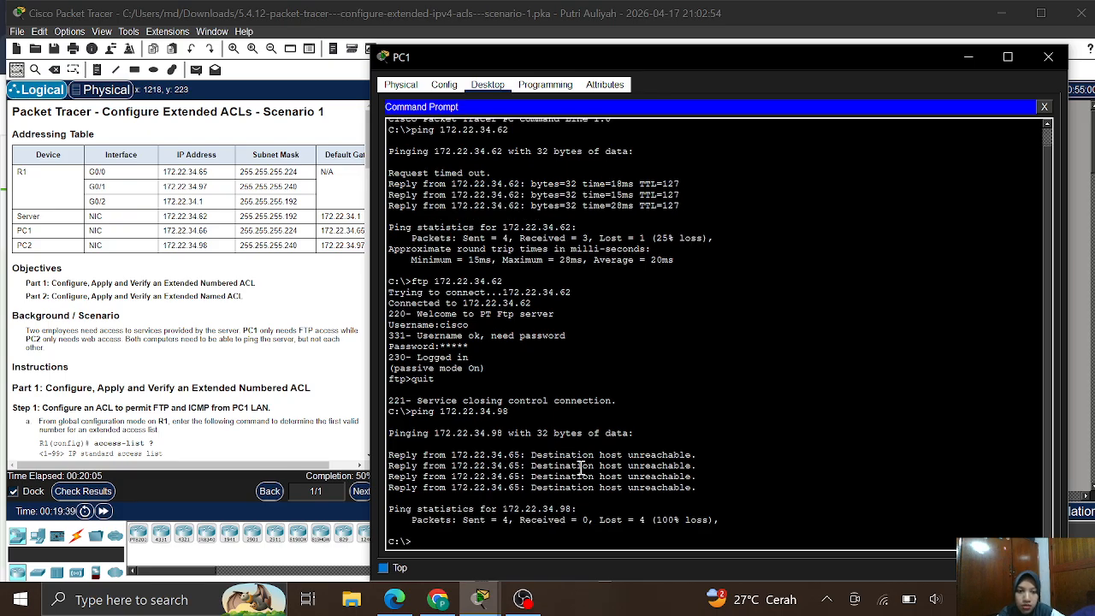
scroll(133, 408, "down", 10)
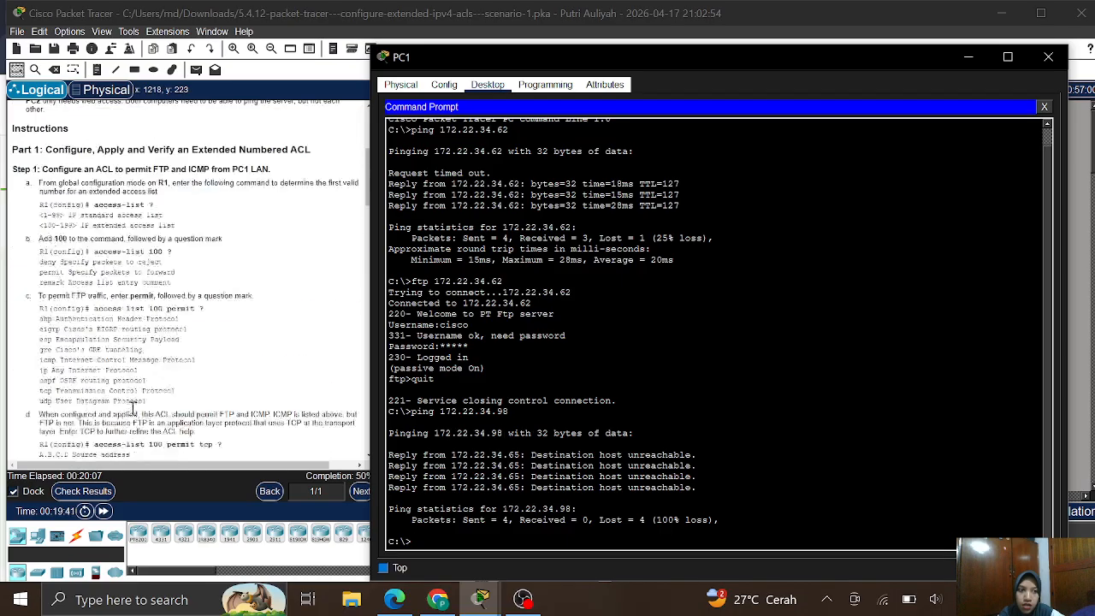
scroll(132, 408, "down", 8)
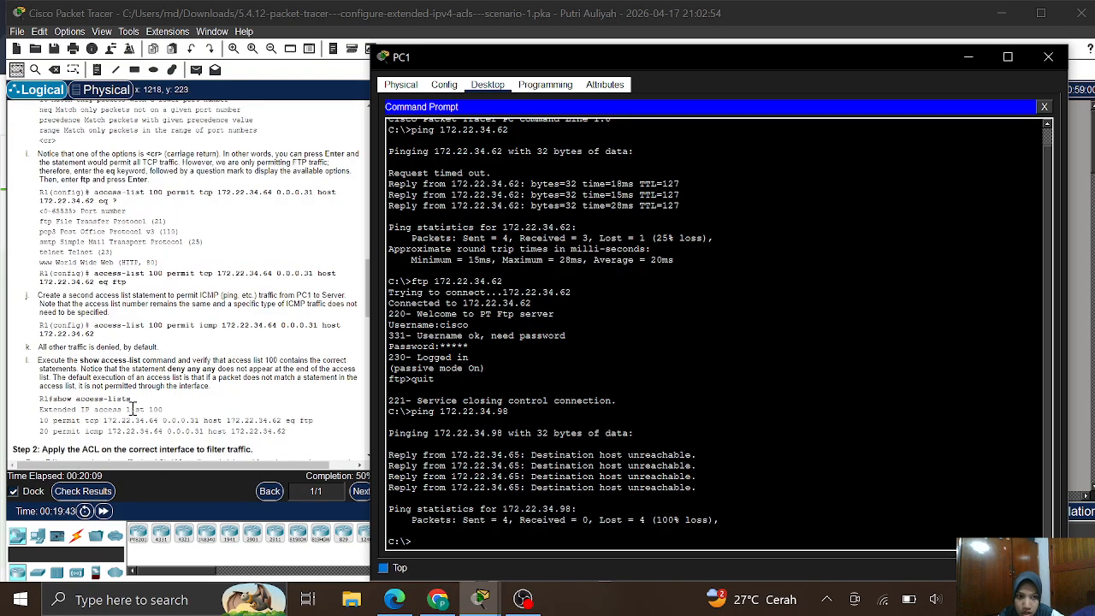
scroll(133, 408, "down", 6)
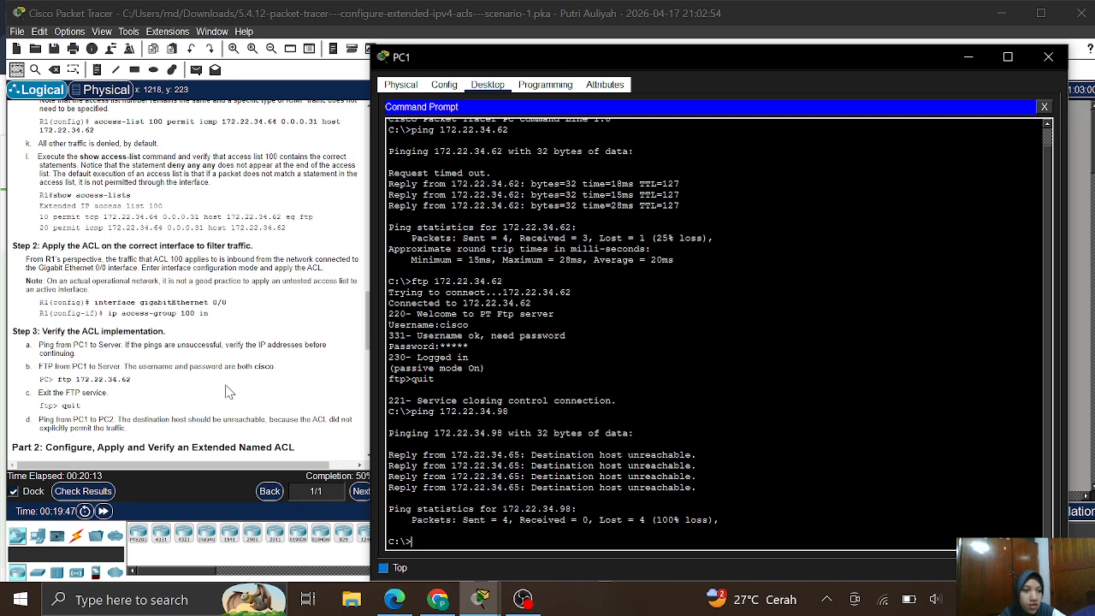
scroll(230, 392, "down", 4)
scroll(230, 391, "down", 3)
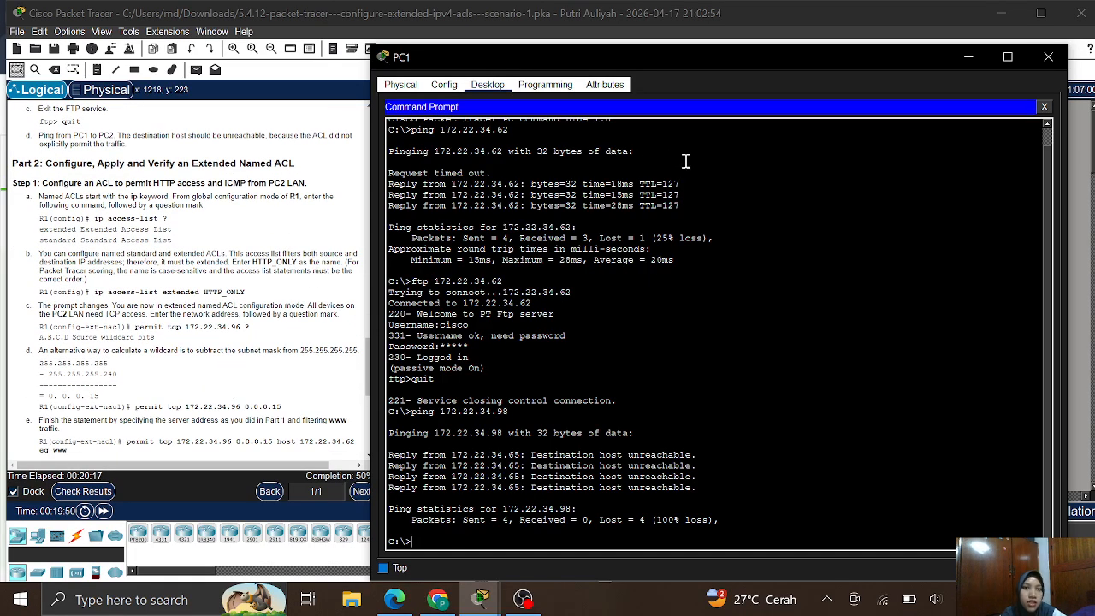
left_click(246, 286)
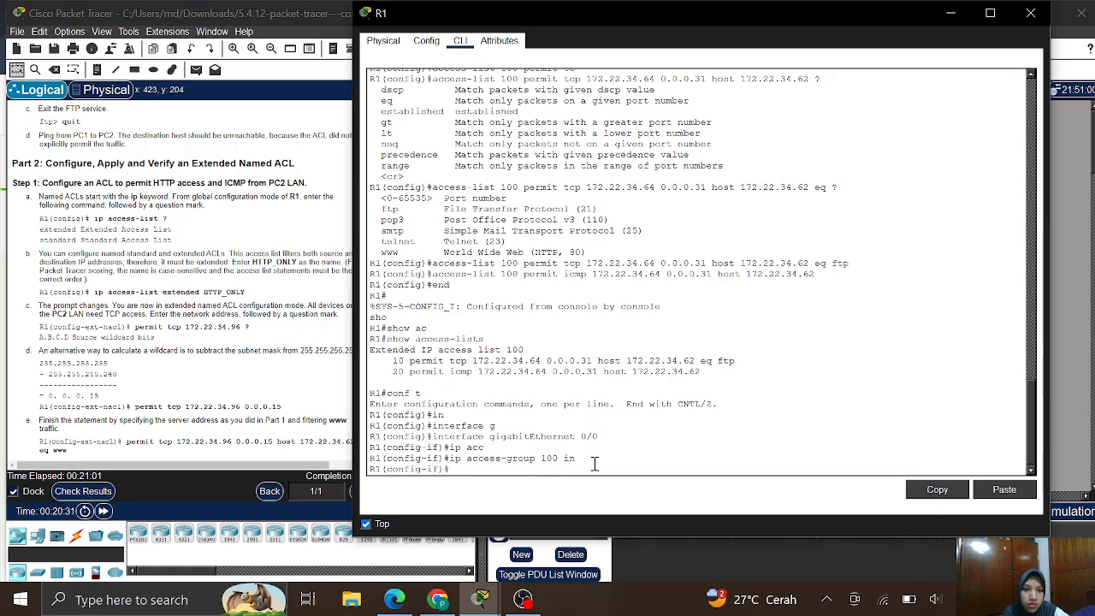
- Exit R1's interface configuration and list 'access-list ?' ranges: standard 1-99, extended 100-199
type("exit")
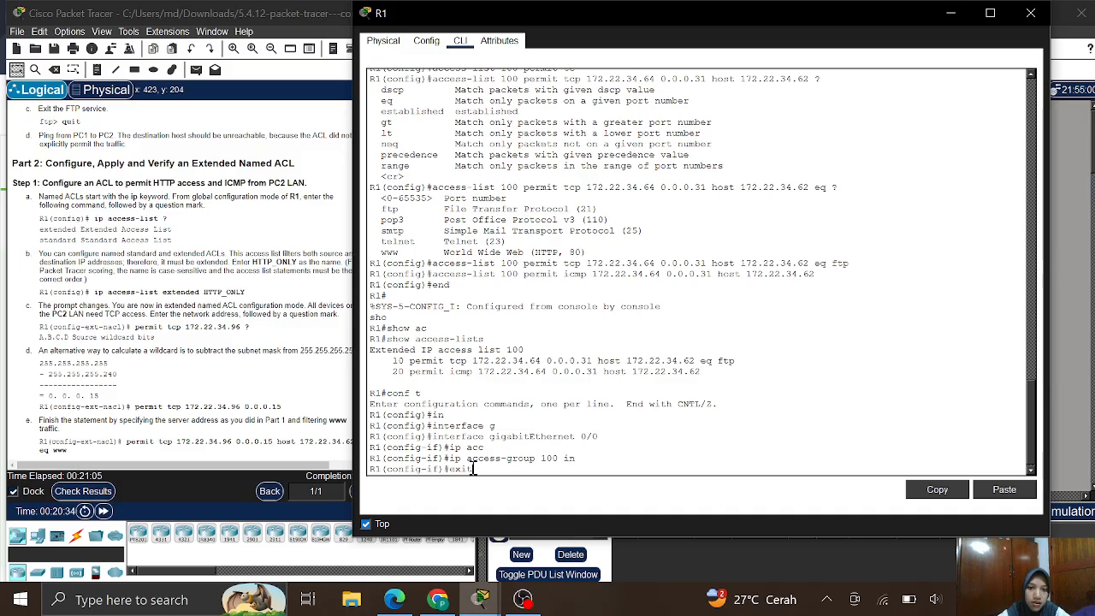
key("Return")
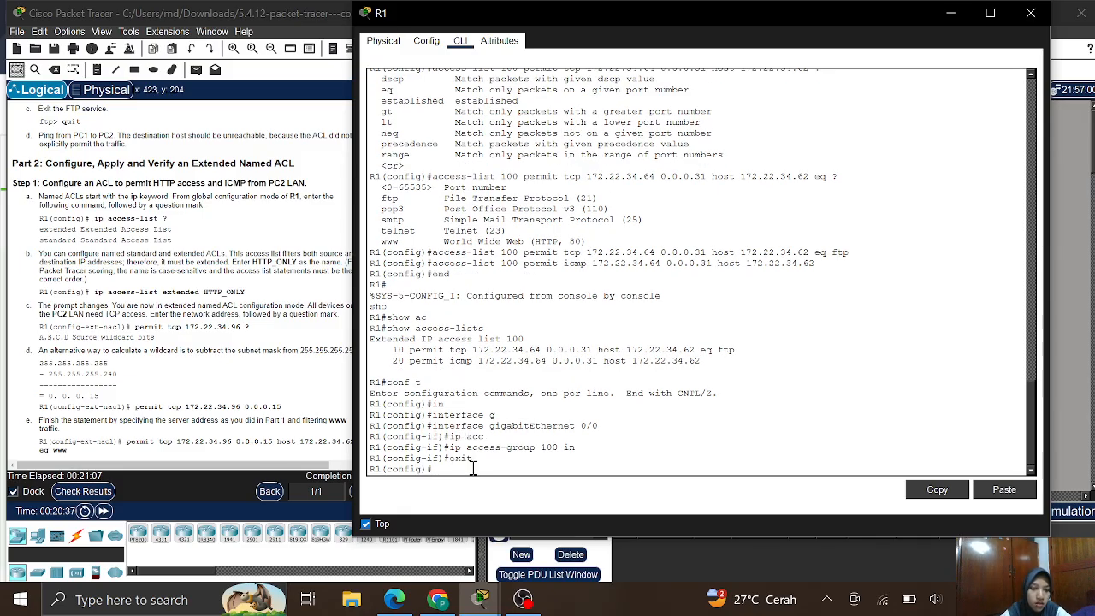
type("acc")
key("Tab")
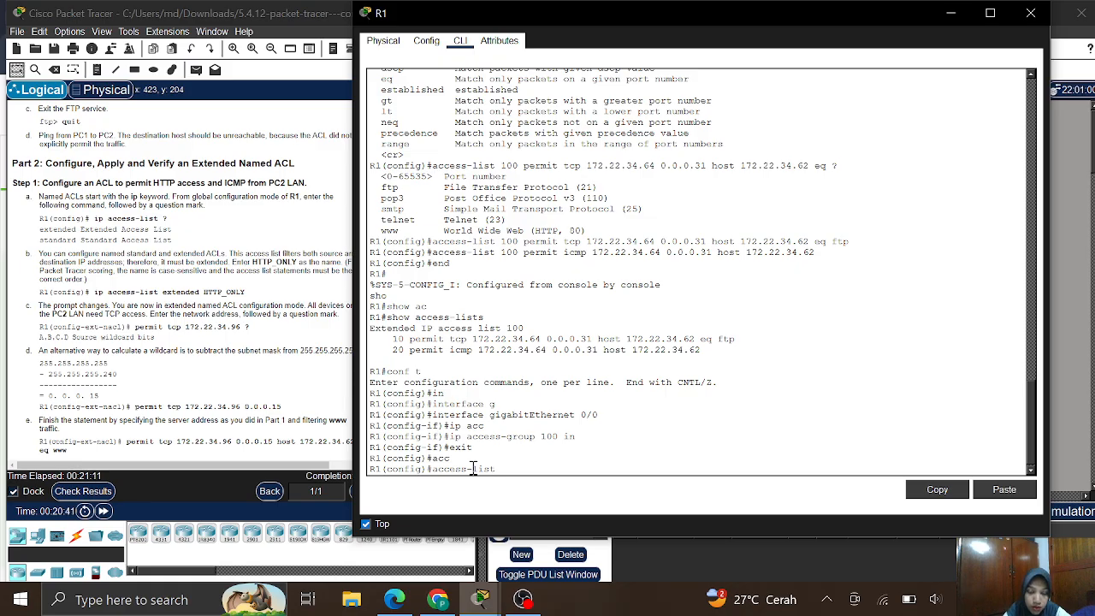
type("?")
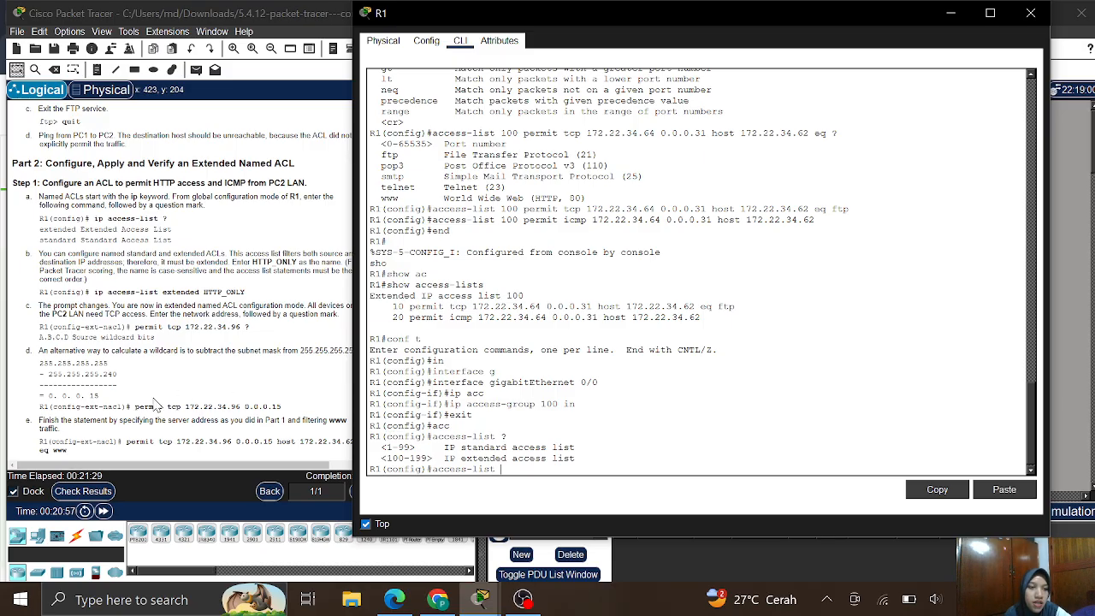
- Pause the OBS recording and minimize it to bring back the Packet Tracer topology
left_click(525, 602)
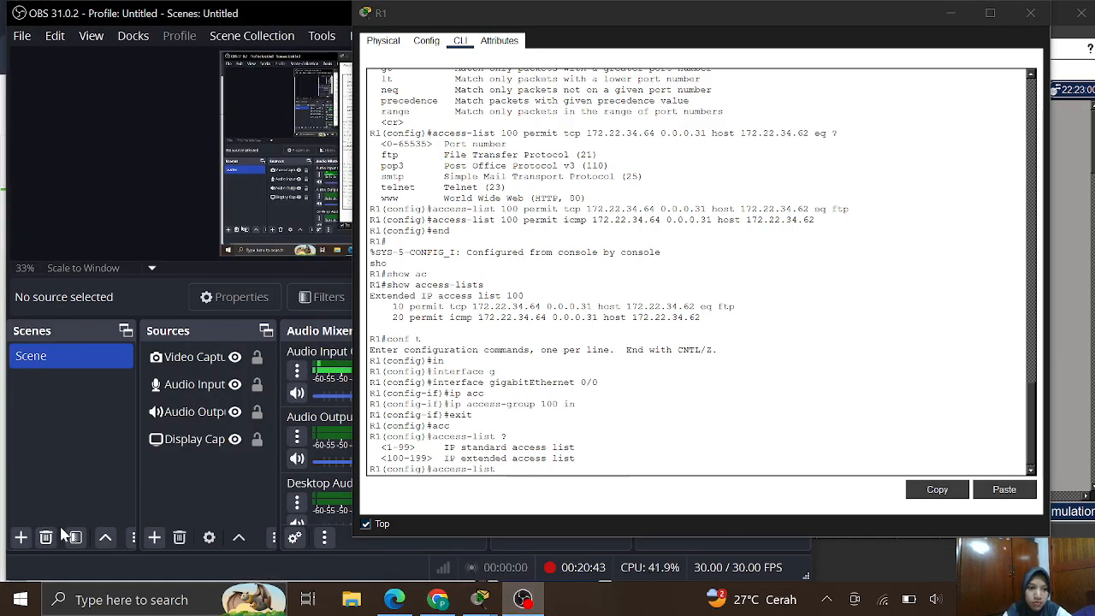
left_click(99, 461)
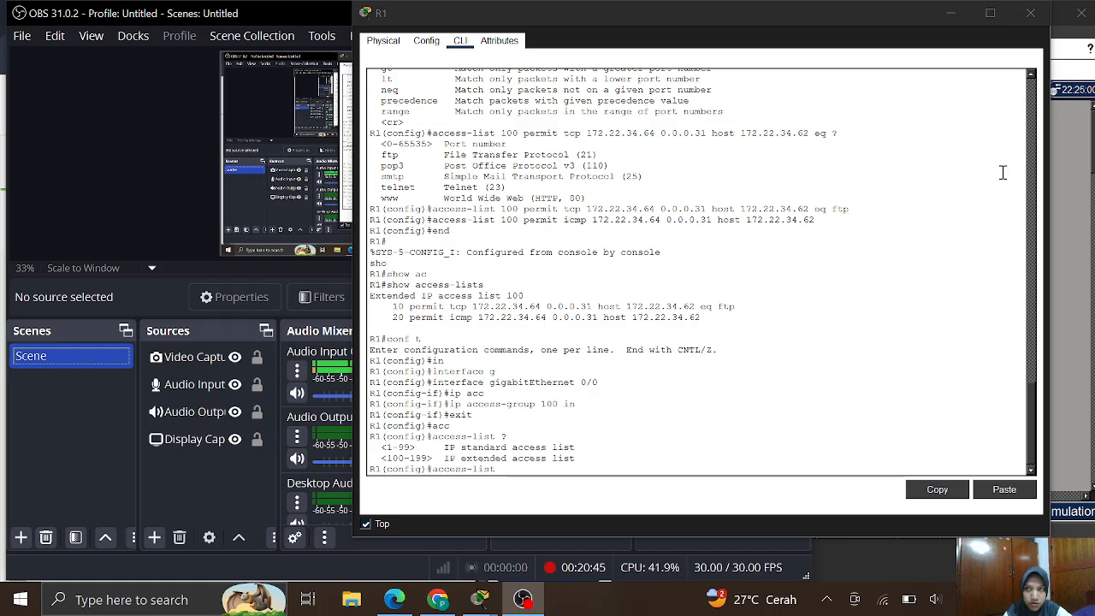
left_click(949, 13)
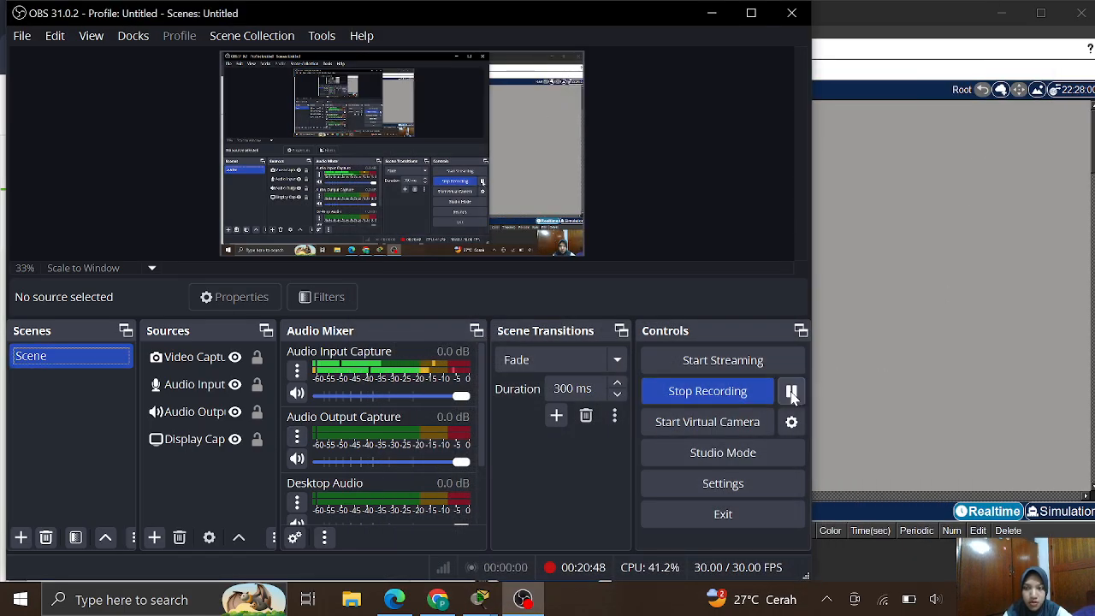
left_click(791, 391)
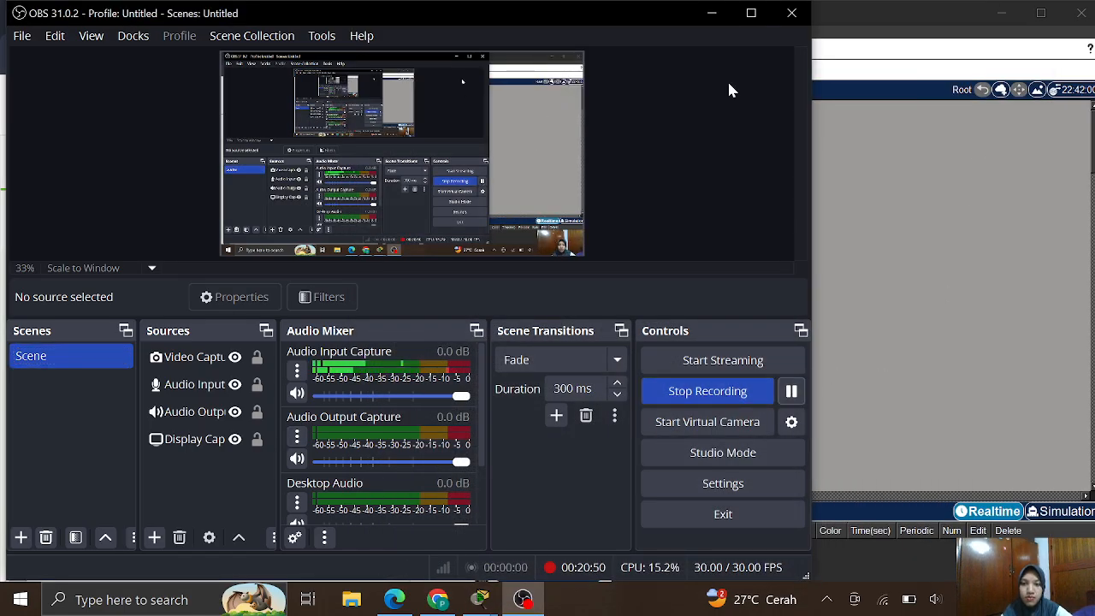
left_click(714, 11)
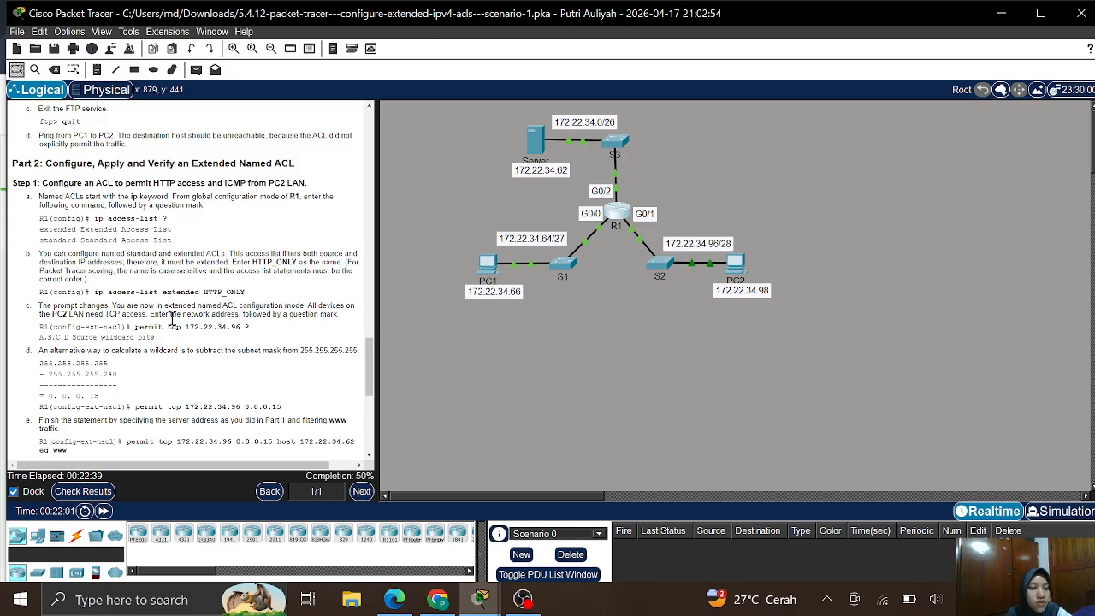
- On R1, create the extended named ACL HTTP_ONLY with 'ip access-list extended HTTP_ONLY'
left_click(621, 213)
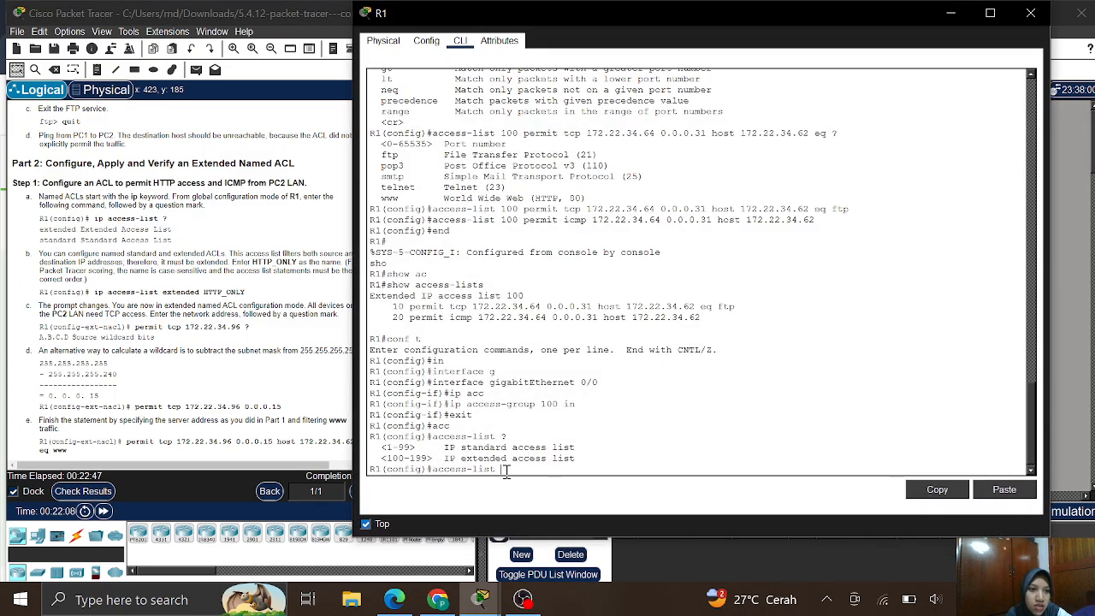
key("BackSpace")
key("BackSpace")
key("BackSpace")
key("BackSpace")
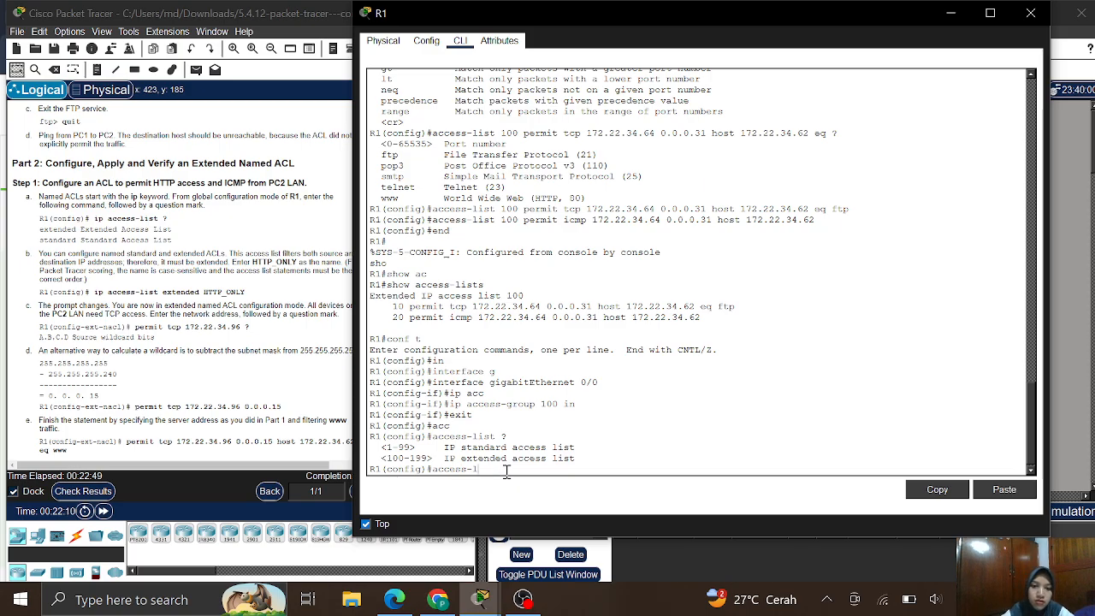
key("BackSpace")
key("BackSpace")
key("BackSpace")
key("BackSpace")
key("BackSpace")
key("BackSpace")
key("BackSpace")
key("BackSpace")
type("ip acc")
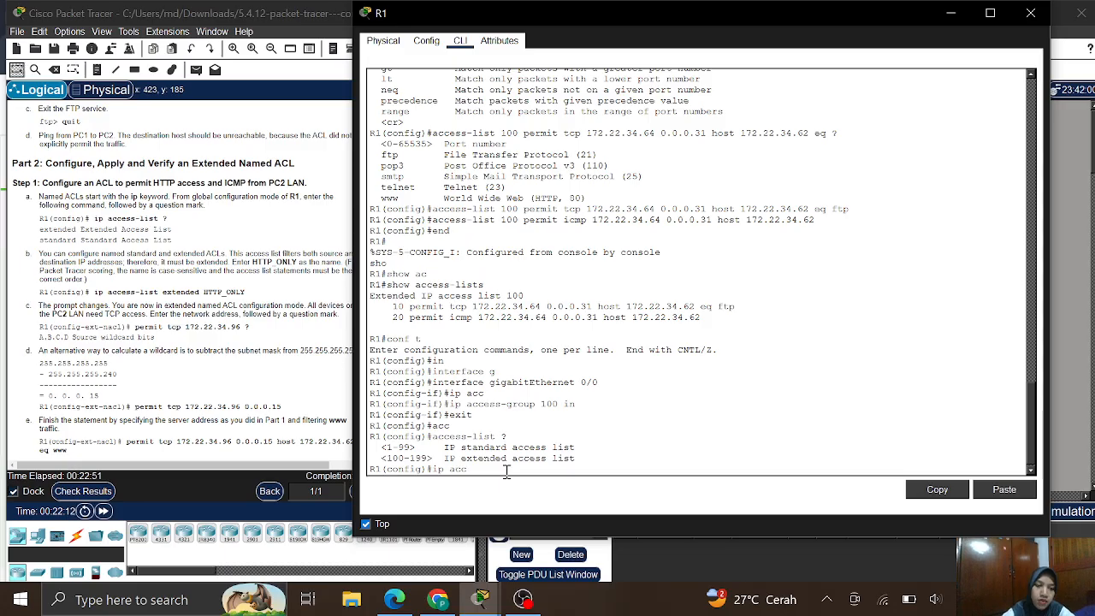
key("Tab")
type("e")
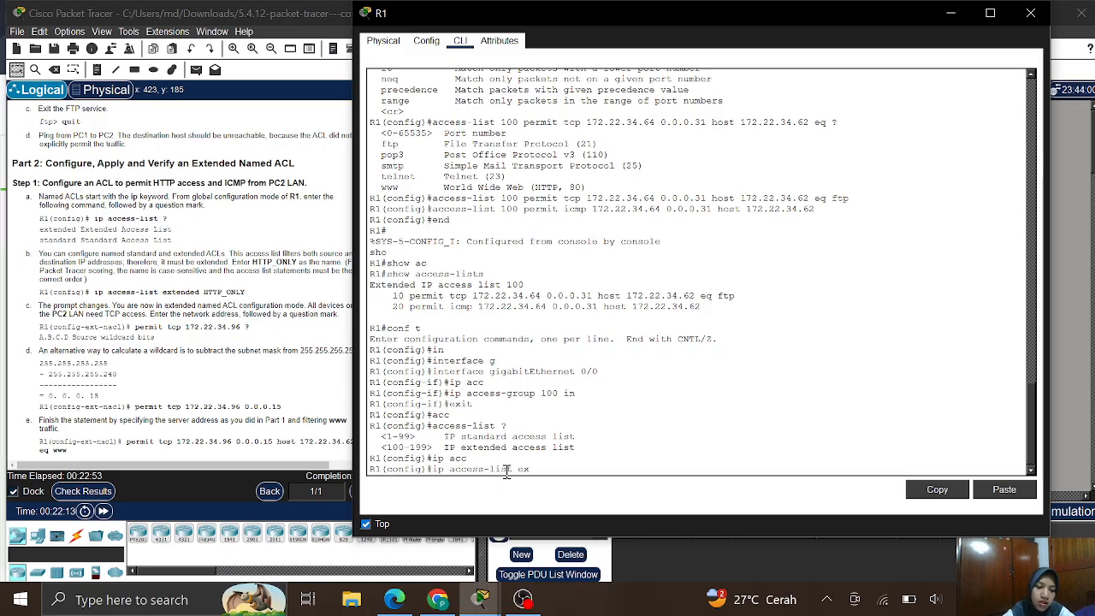
type("x")
key("Tab")
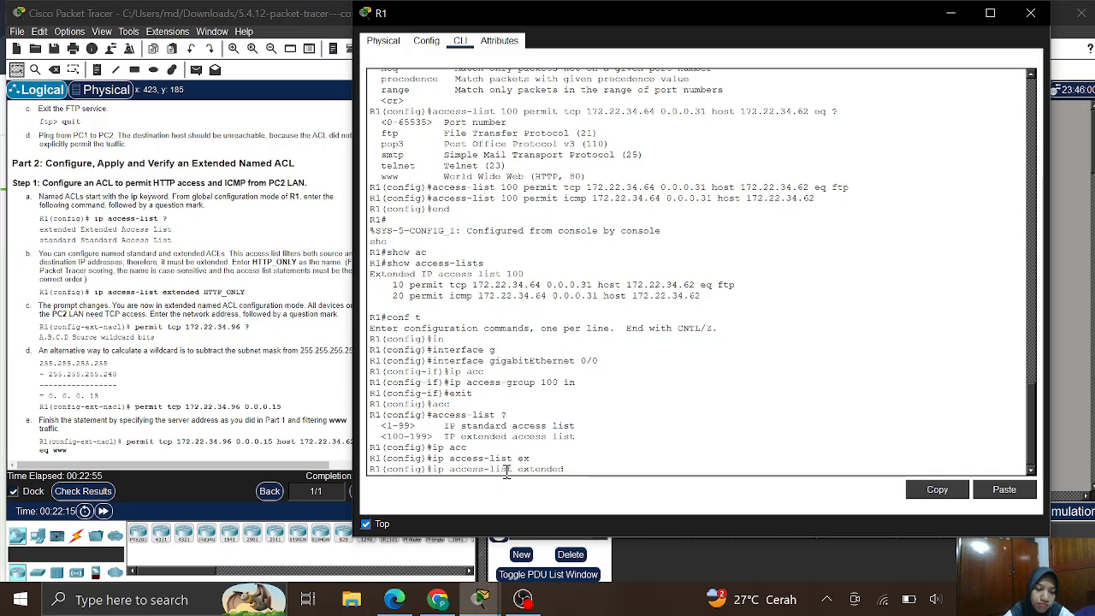
type("HTT")
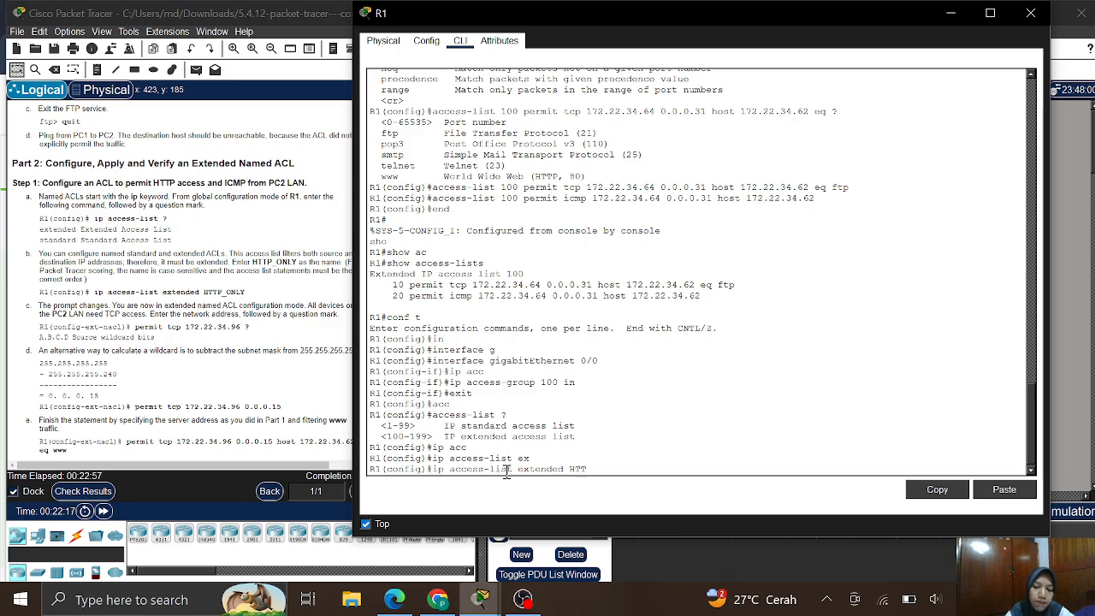
type("P_")
type("ON")
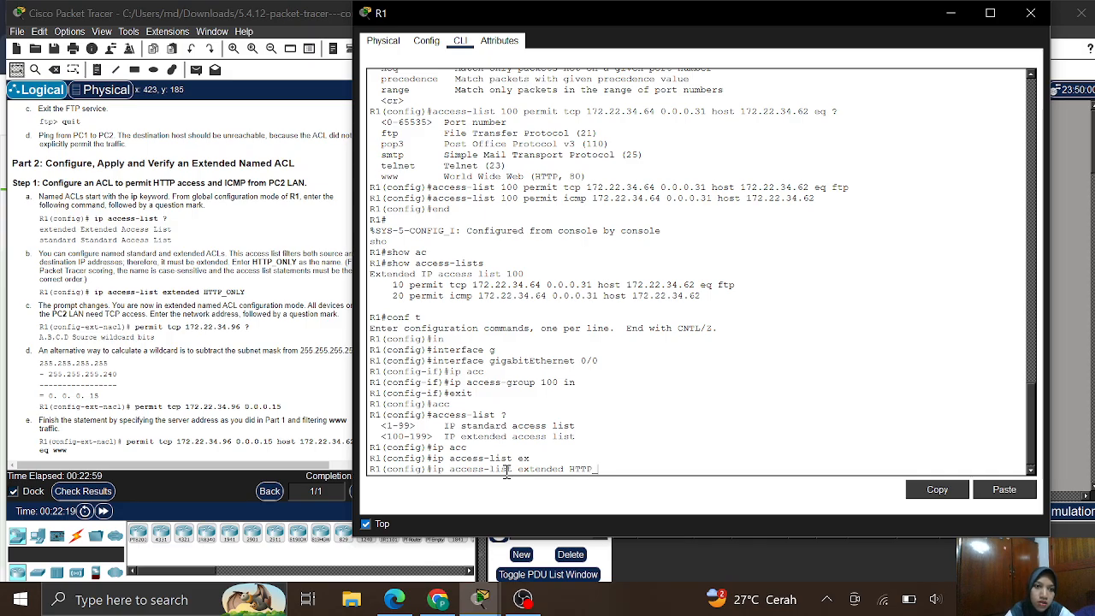
type("LY")
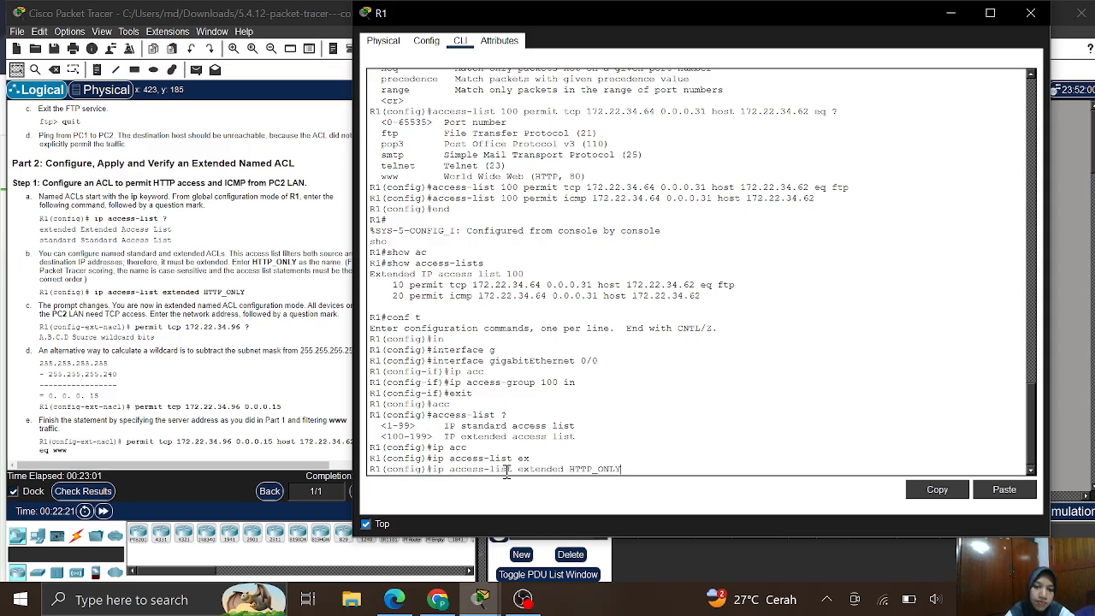
key("Return")
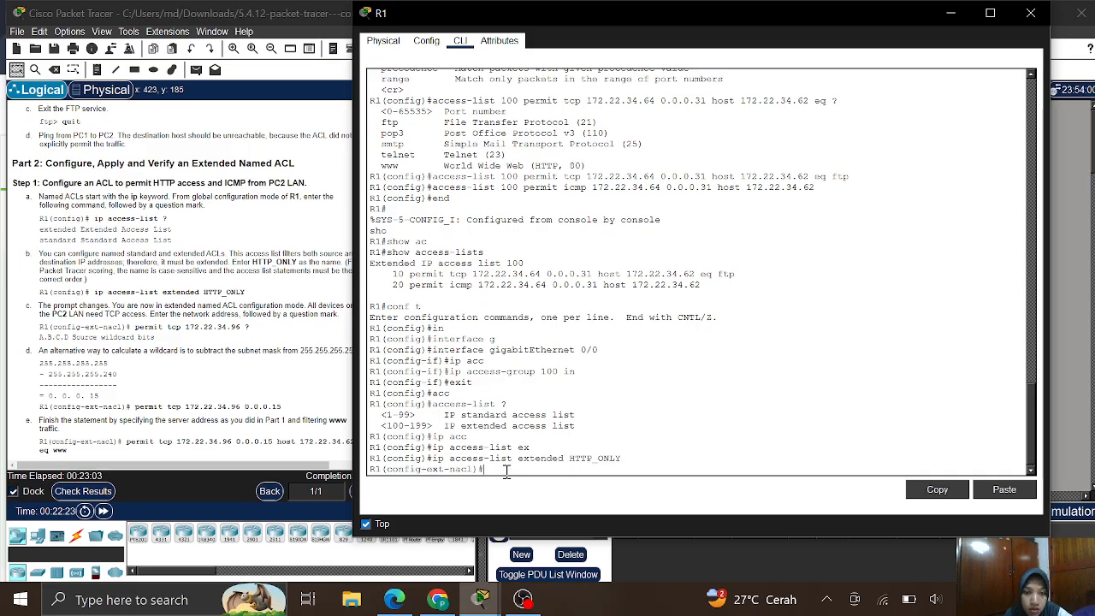
- Query 'permit tcp 172.22.34.96 ?' to see it expects only source wildcard bits
left_click(265, 394)
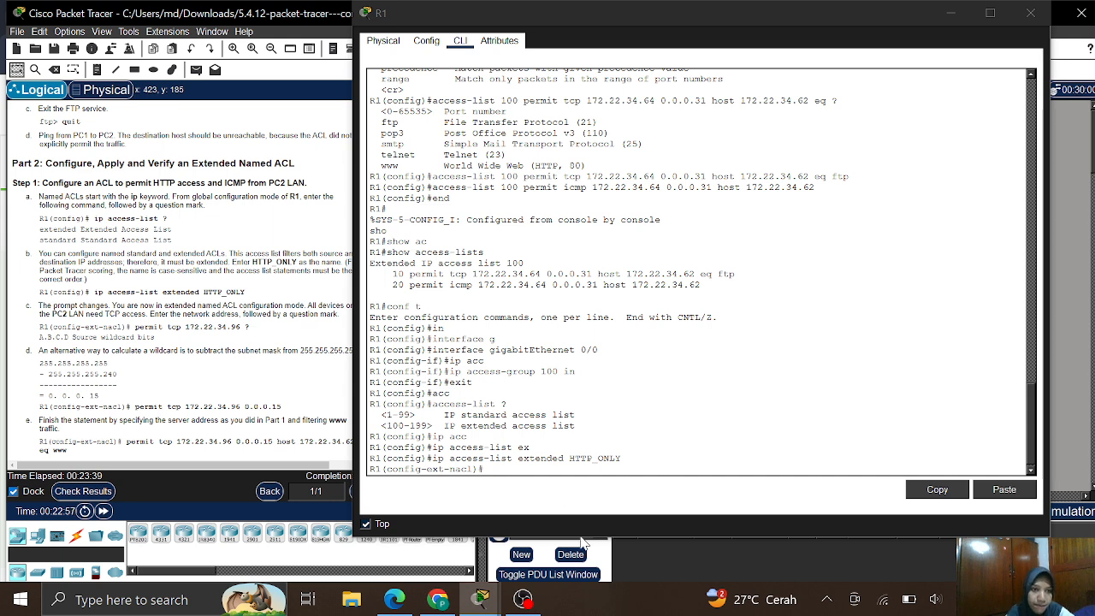
left_click(500, 472)
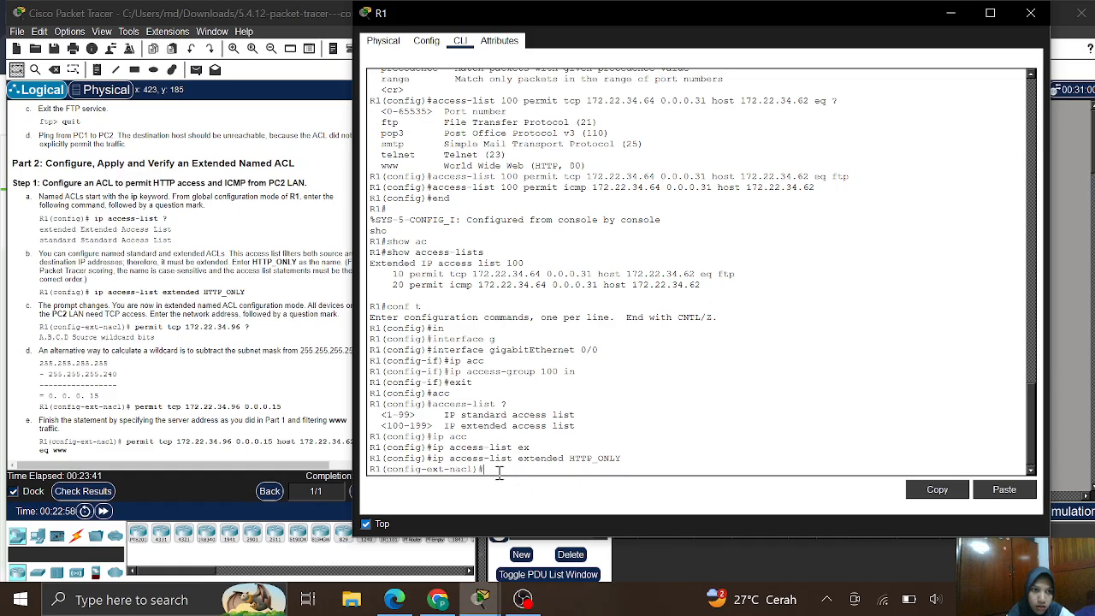
type("pER")
key("Tab")
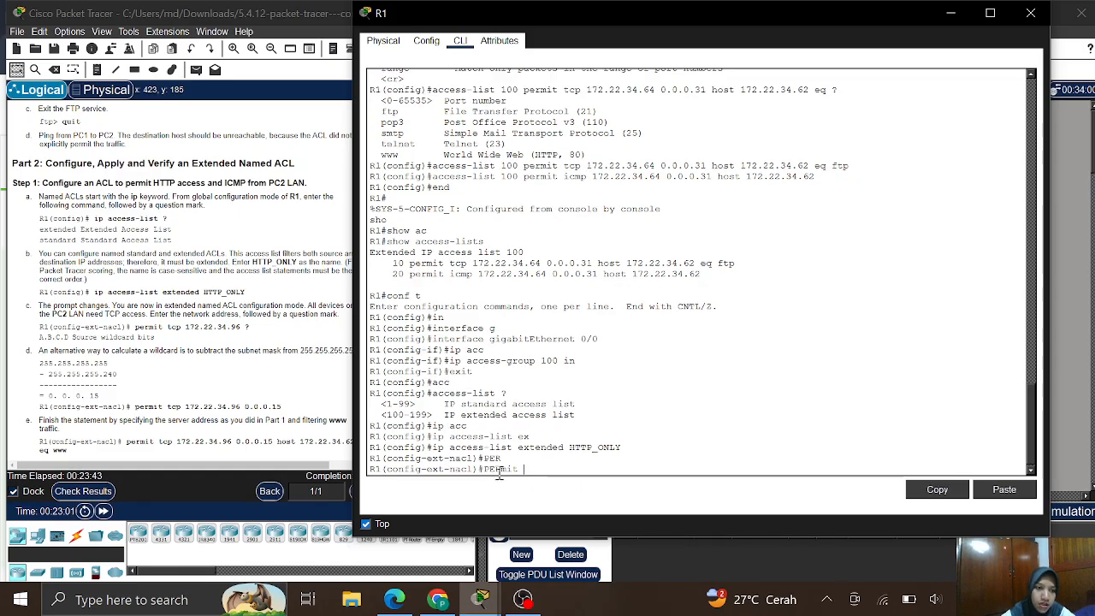
key("BackSpace")
key("BackSpace")
key("BackSpace")
key("BackSpace")
key("BackSpace")
key("BackSpace")
key("BackSpace")
type("per")
key("Tab")
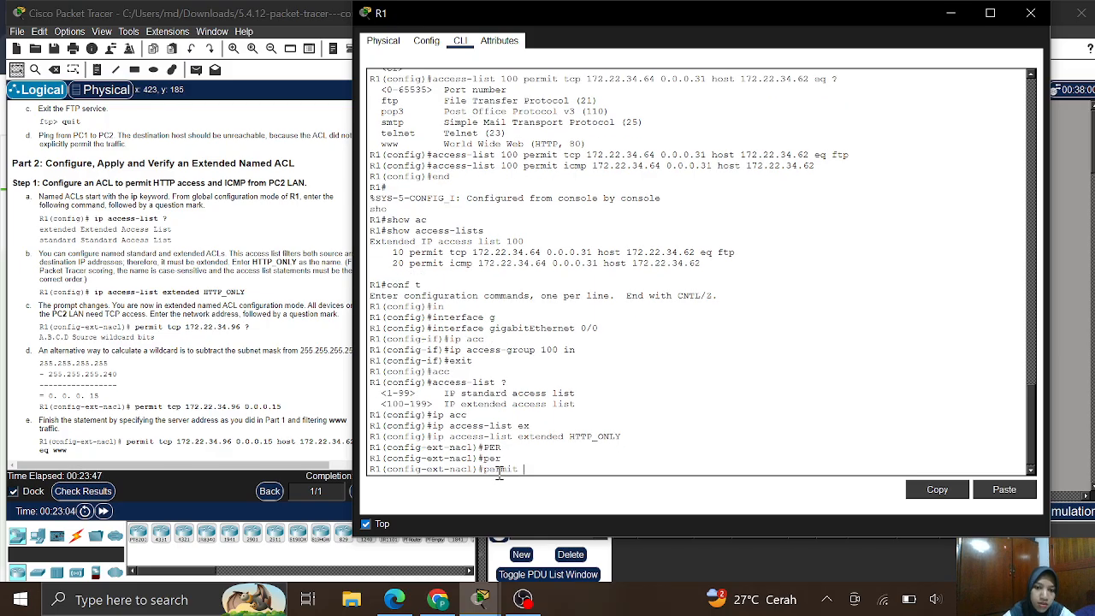
type("tc")
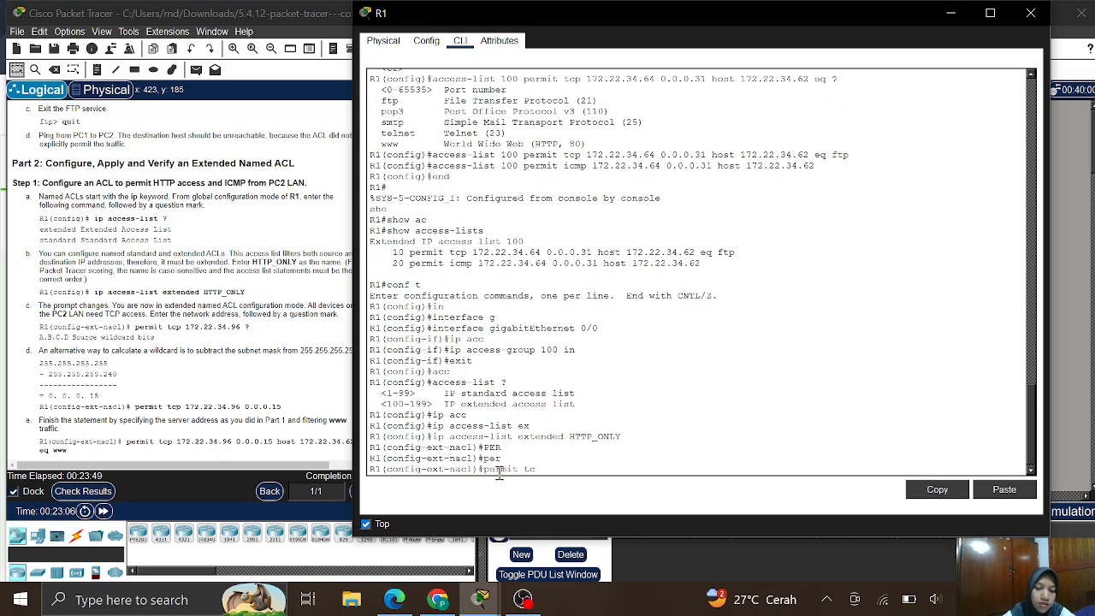
type("p 172.22.34.")
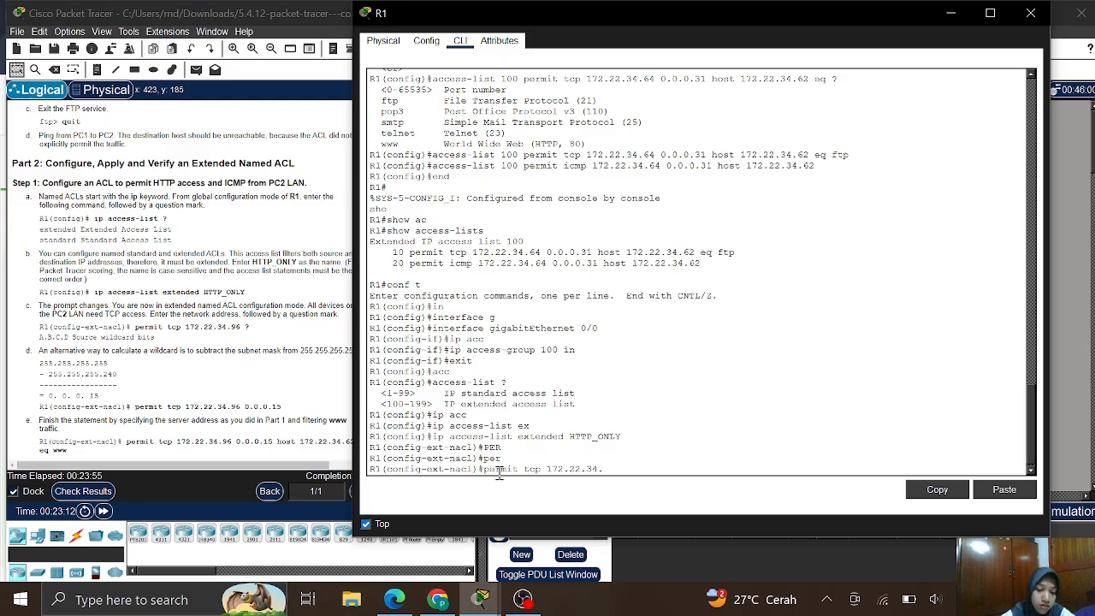
type("96 ?")
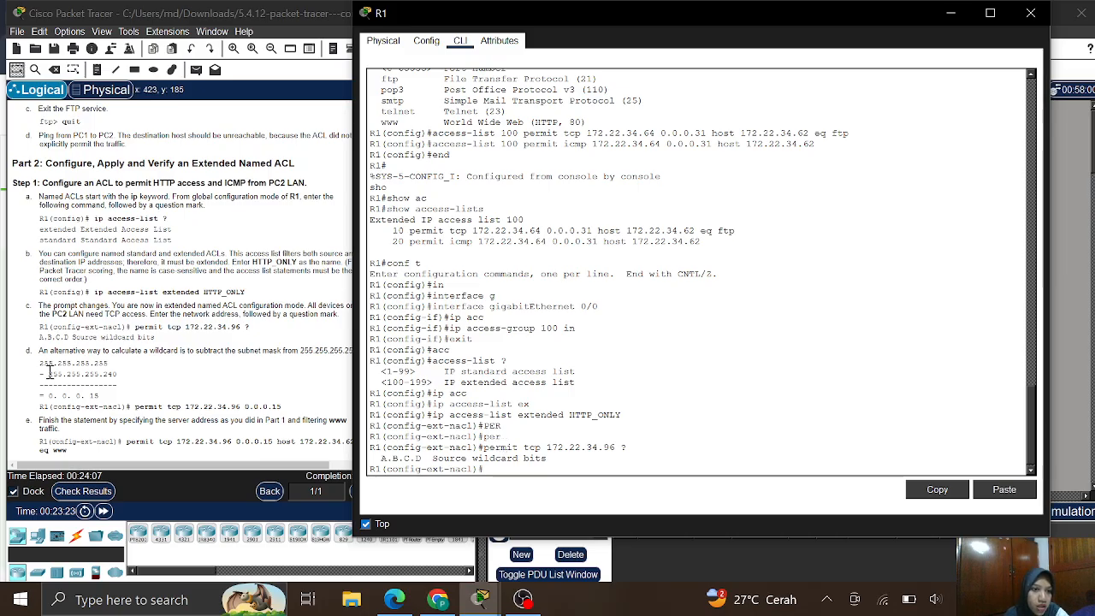
scroll(50, 373, "down", 1)
scroll(49, 373, "down", 2)
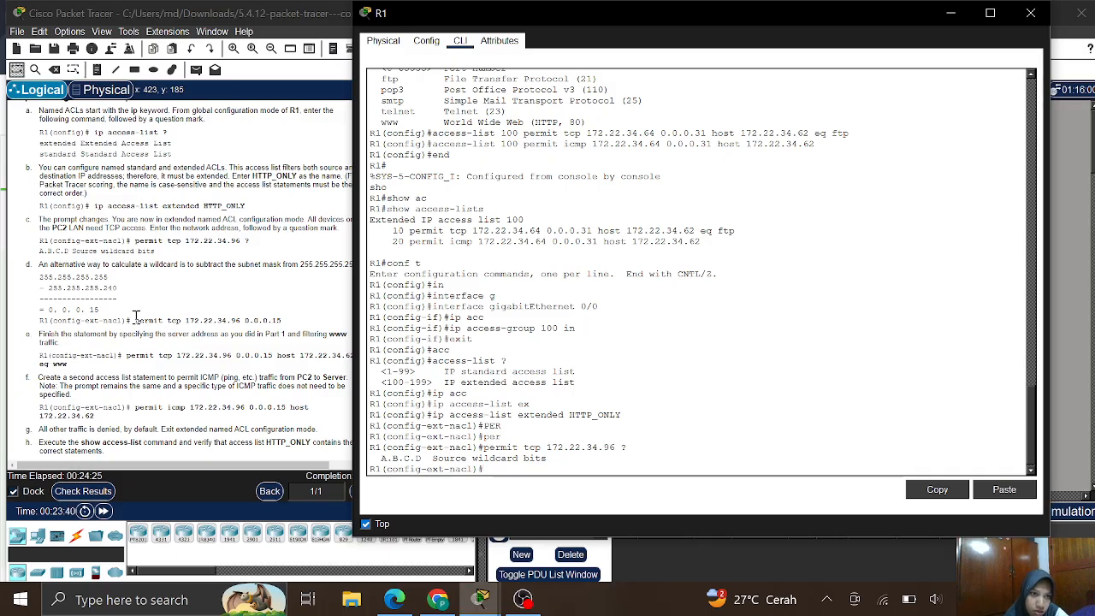
- Paste 'permit tcp 172.22.34.96 0.0.0.15' into R1, which rejects it as an incomplete command
left_click_drag(137, 323, 285, 325)
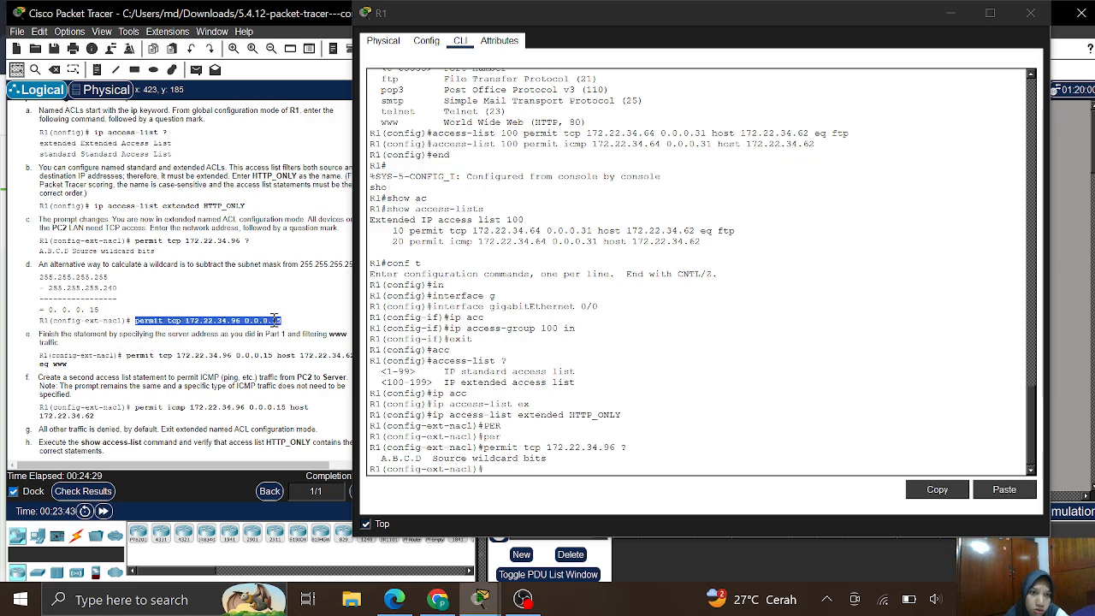
right_click(273, 318)
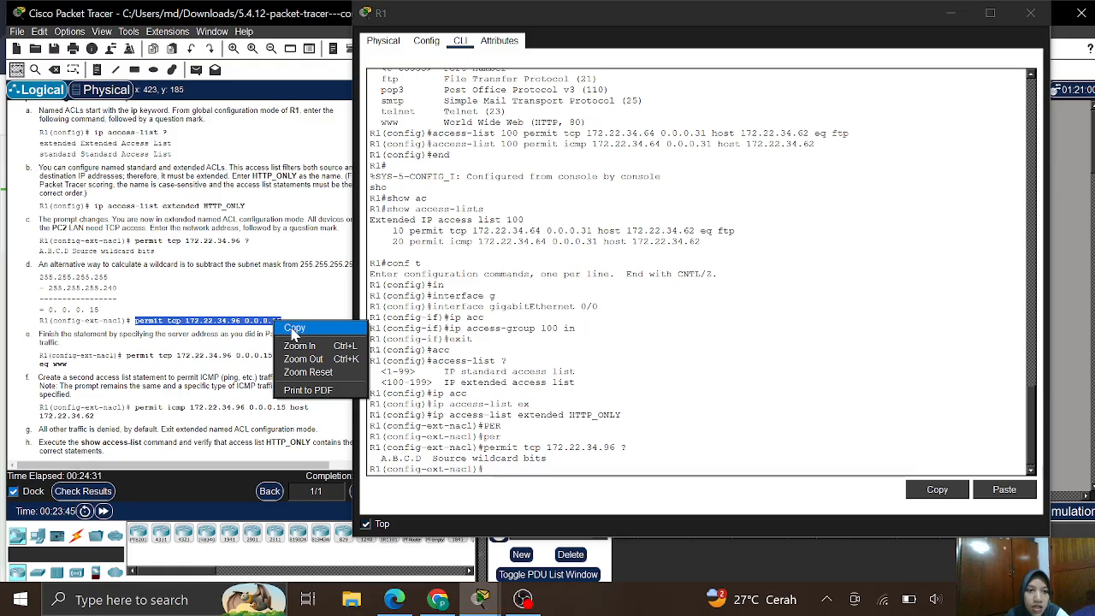
left_click(290, 327)
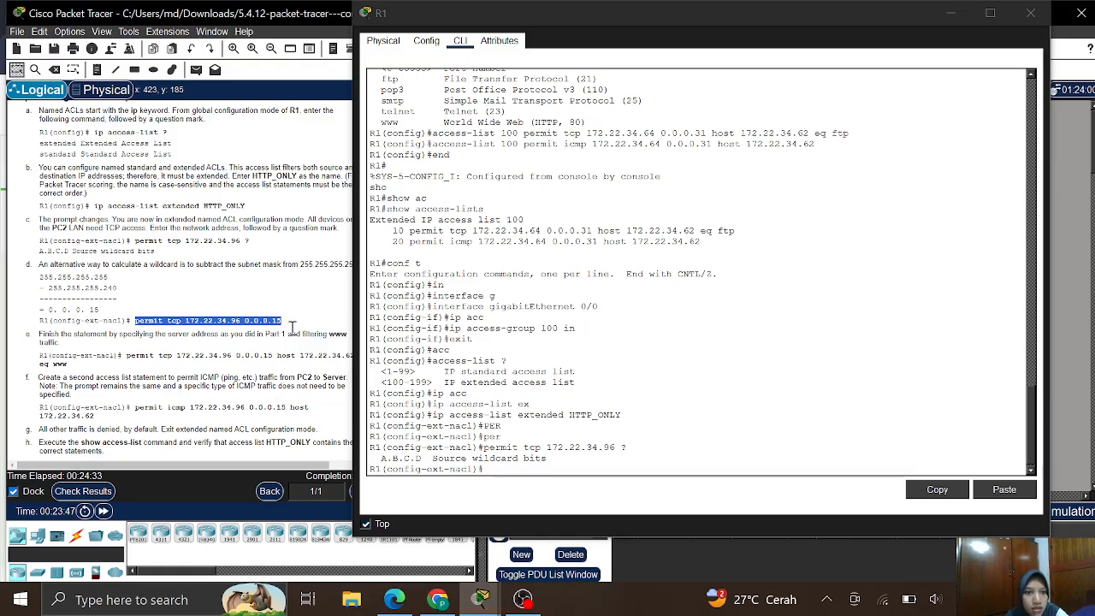
left_click(503, 468)
right_click(502, 469)
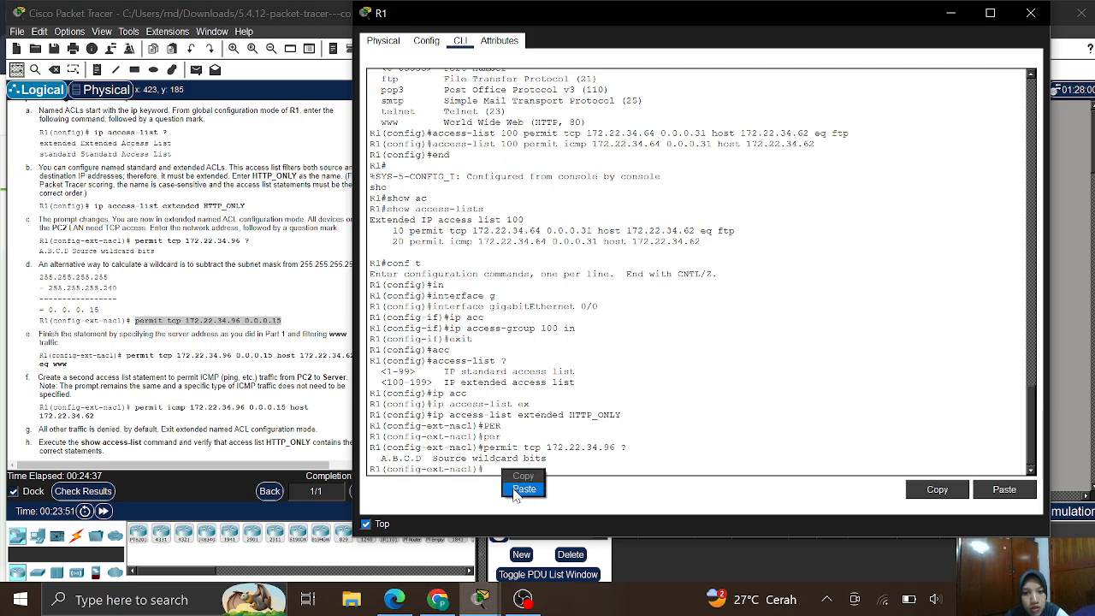
left_click(524, 490)
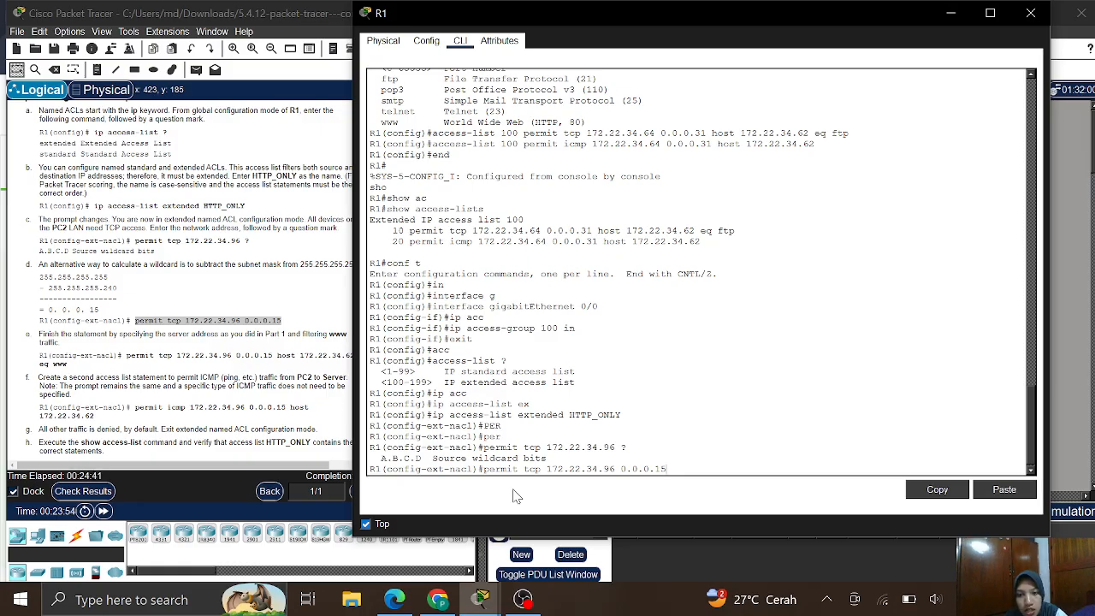
key("Return")
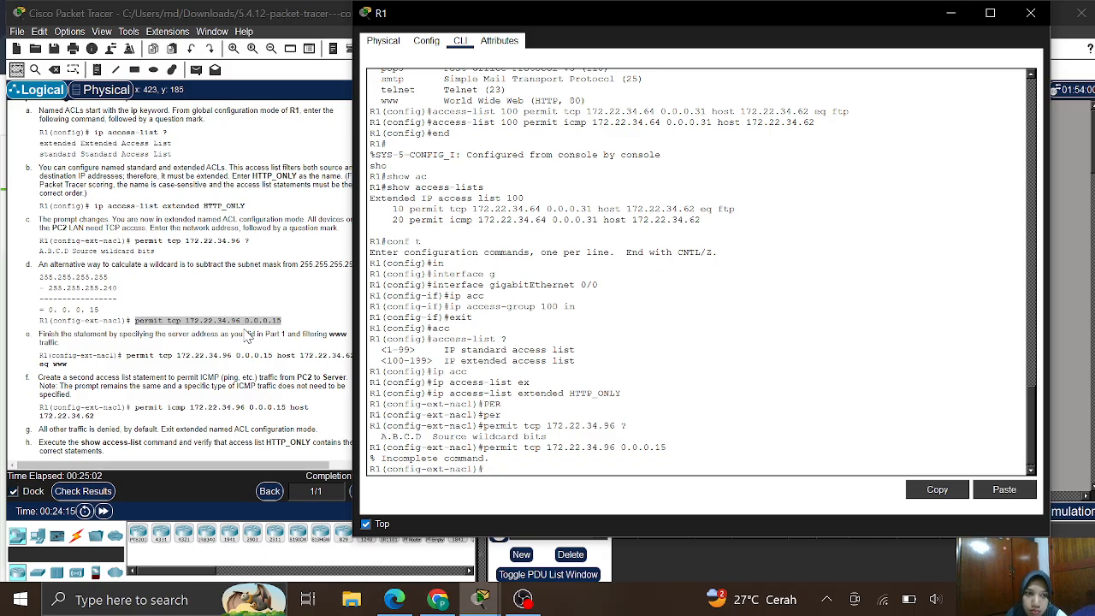
- Resubmit the partial permit tcp command and locate the full www statement in the instructions
key("Up")
key("Return")
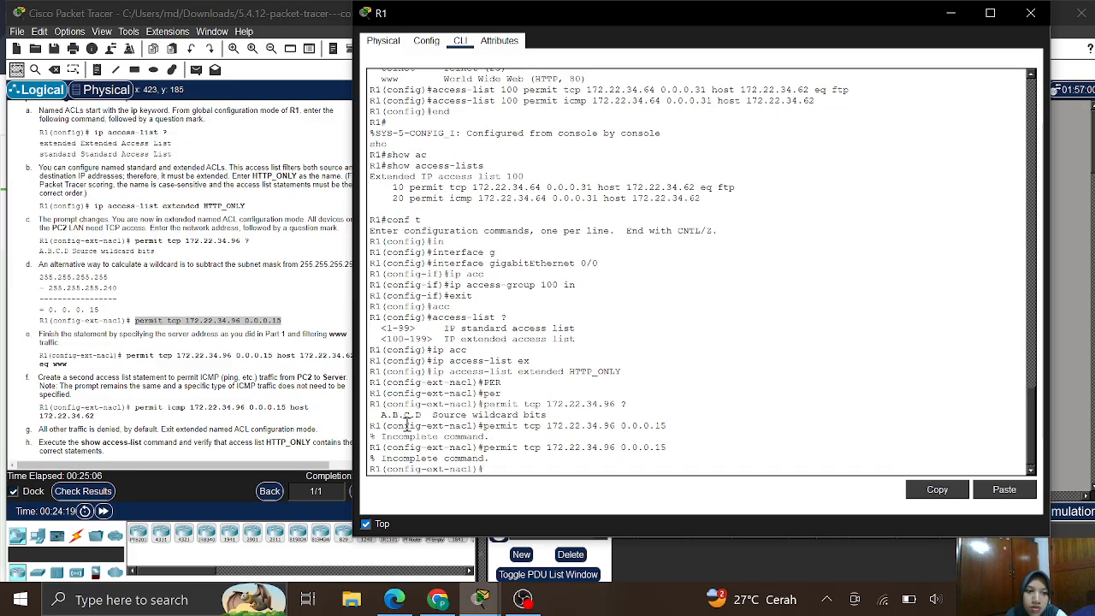
left_click(121, 358)
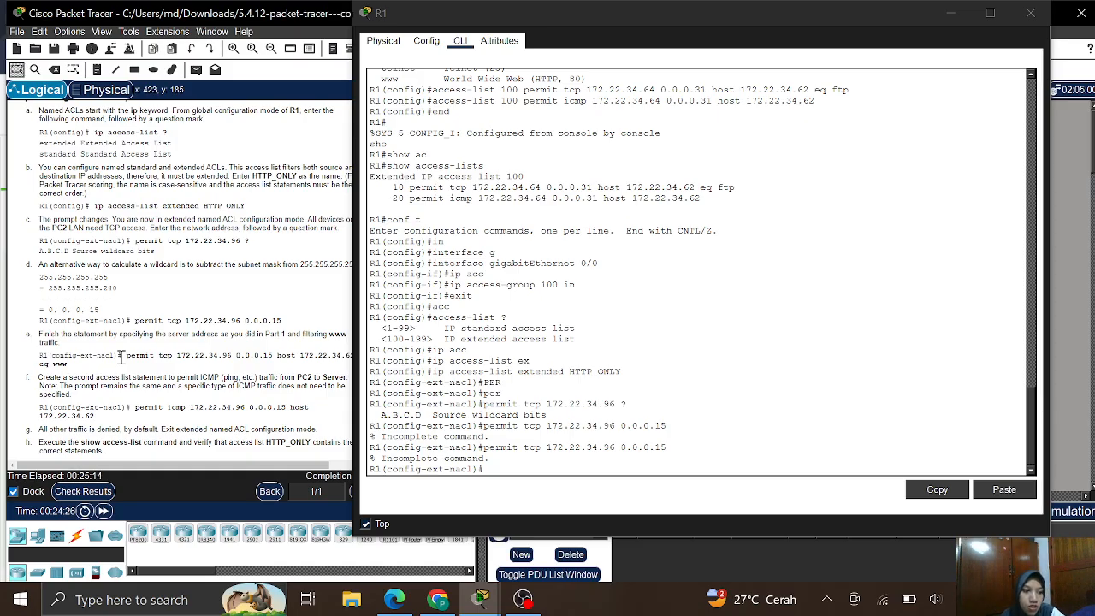
scroll(121, 357, "up", 3)
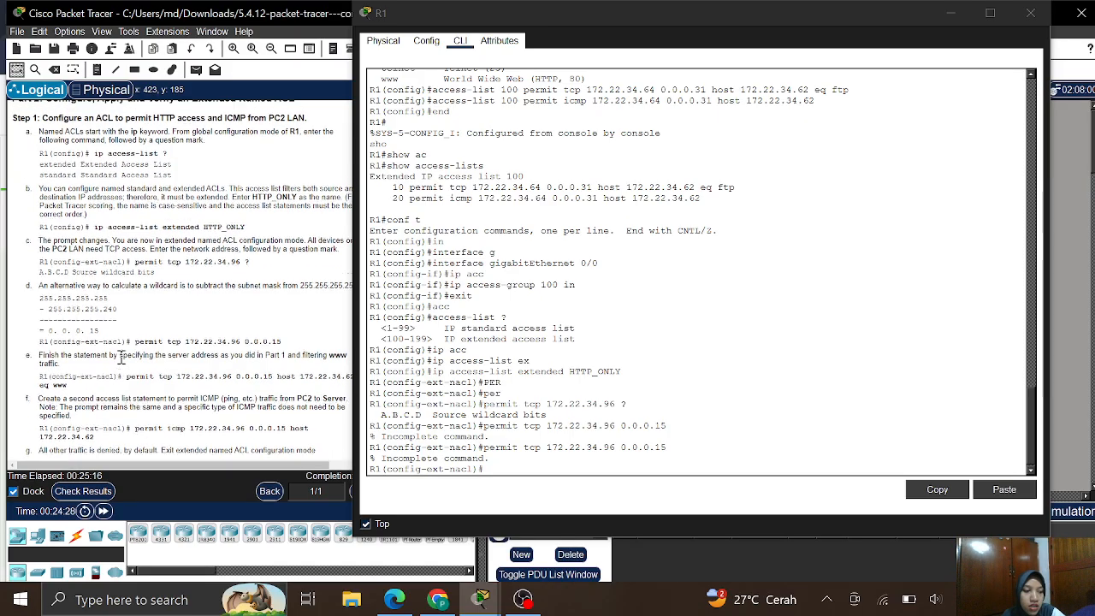
scroll(122, 358, "down", 2)
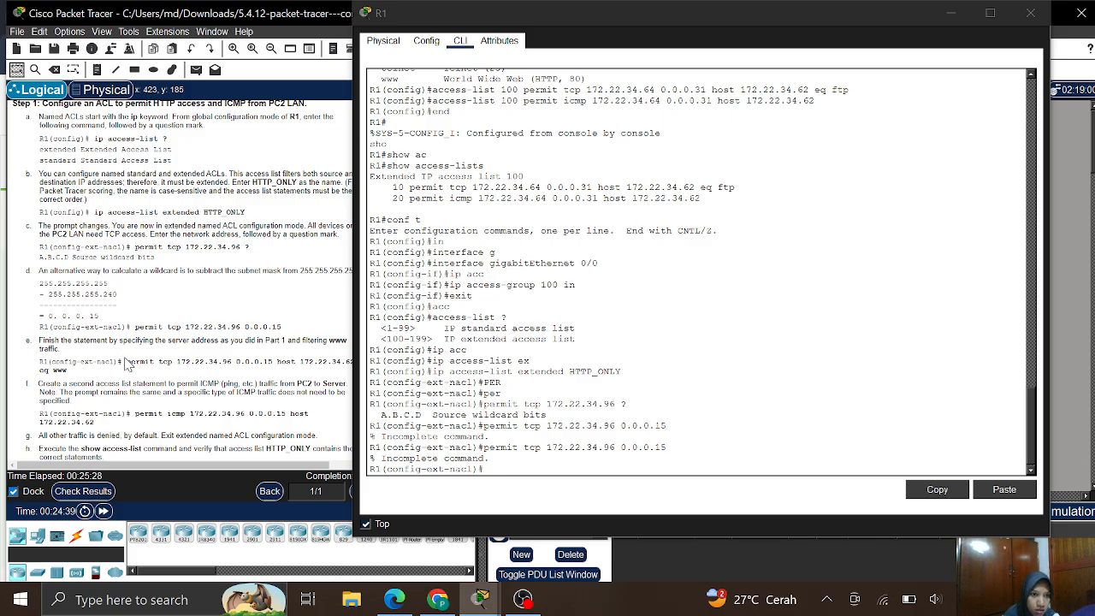
- Enter 'permit tcp 172.22.34.96 0.0.0.15 host 172.22.34.62 eq www' in HTTP_ONLY
left_click_drag(126, 361, 146, 379)
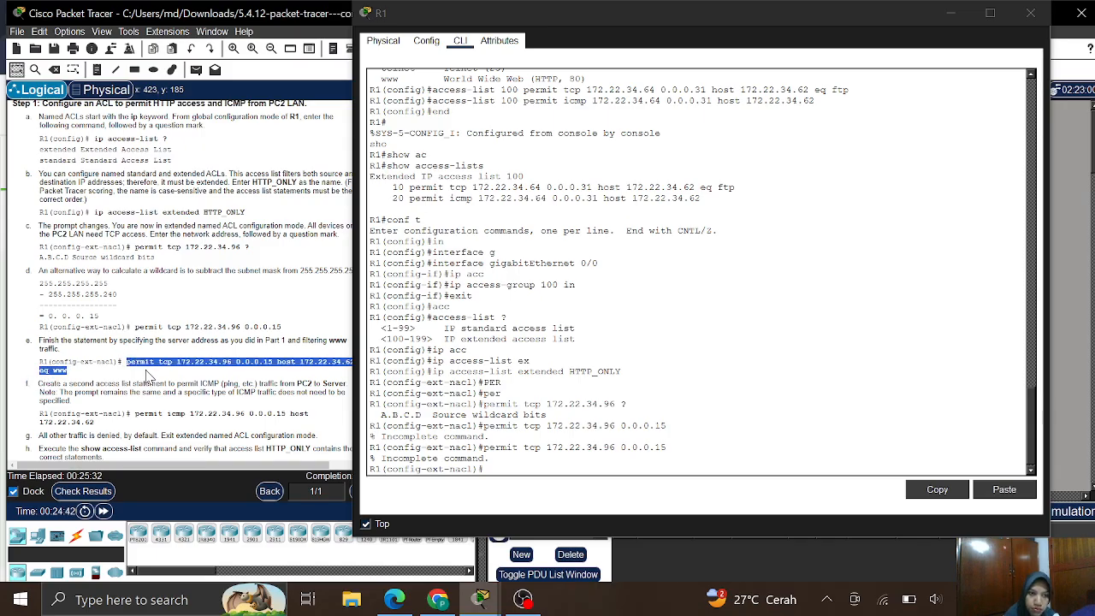
right_click(150, 359)
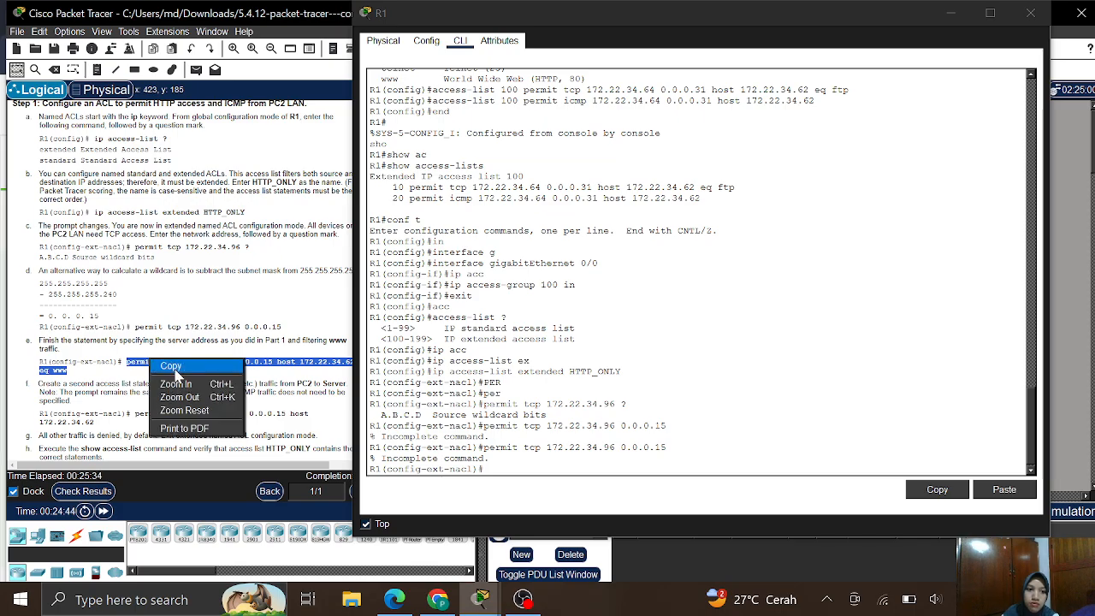
left_click(170, 367)
left_click(507, 467)
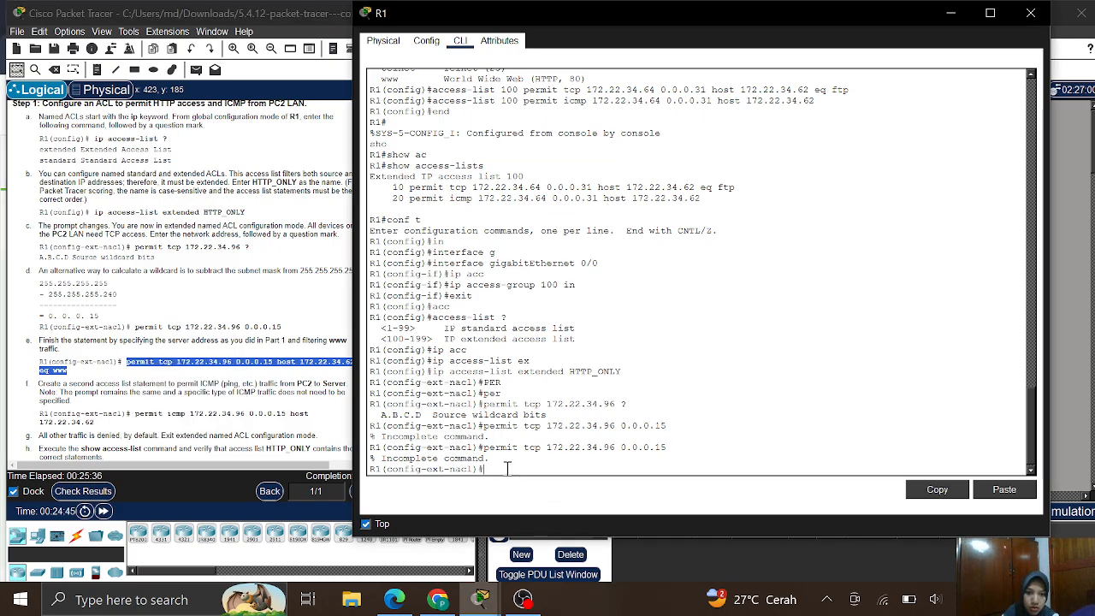
right_click(507, 467)
left_click(528, 488)
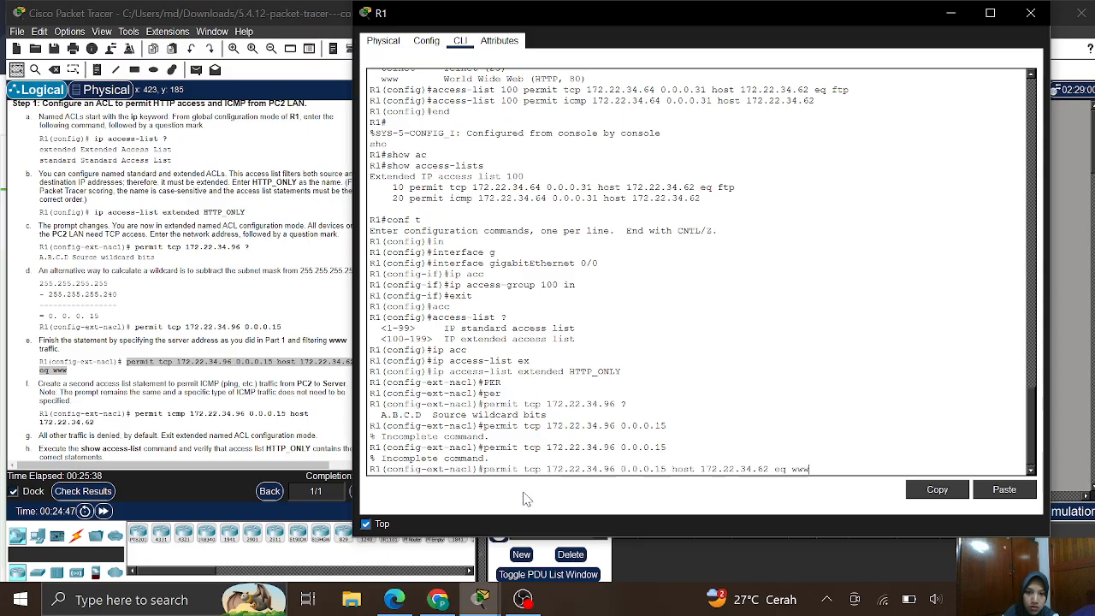
key("Return")
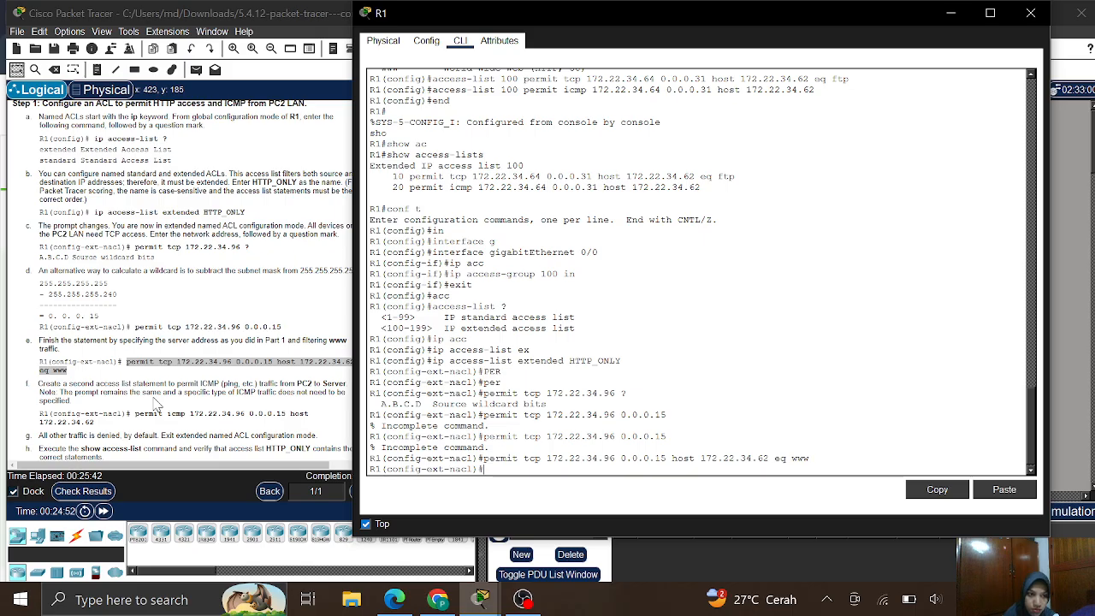
- Copy 'permit icmp 172.22.34.96 0.0.0.15 host 172.22.34.62' from the instructions into HTTP_ONLY
scroll(156, 404, "down", 3)
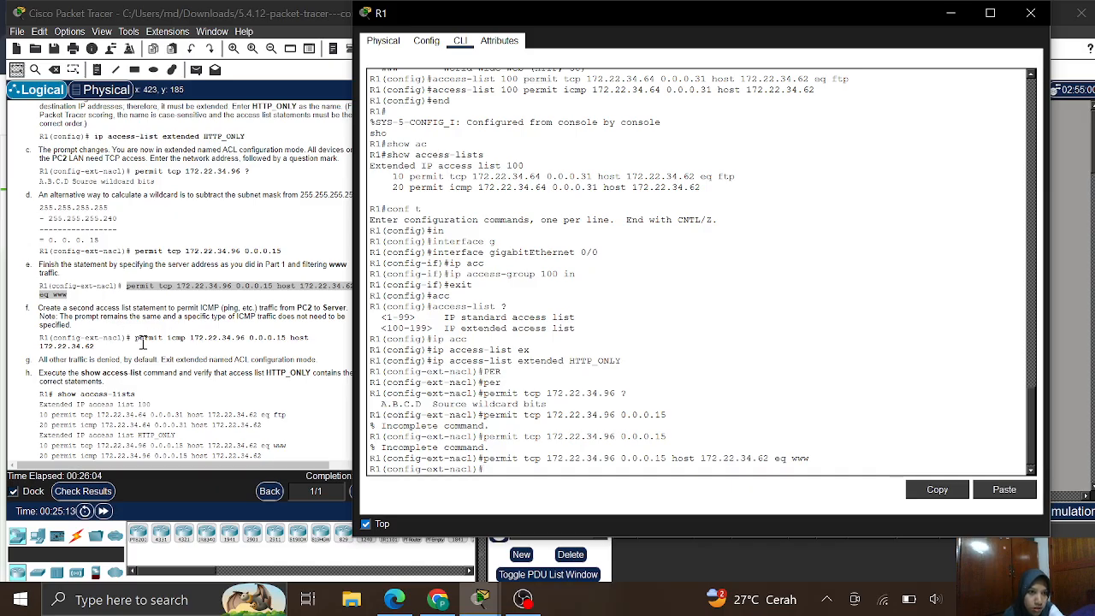
left_click_drag(136, 340, 167, 357)
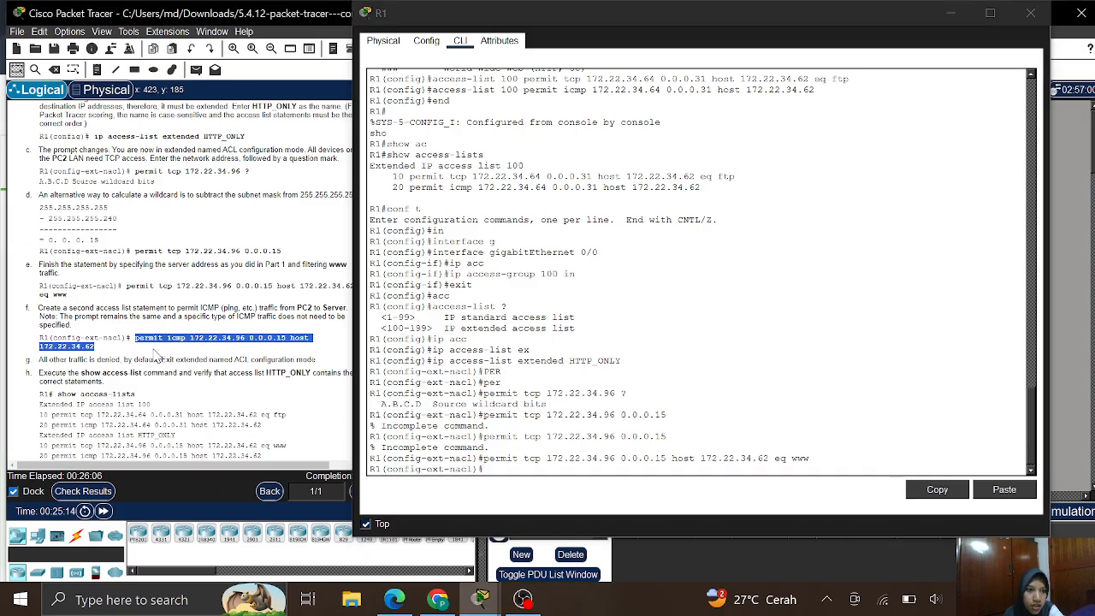
right_click(158, 341)
left_click(175, 342)
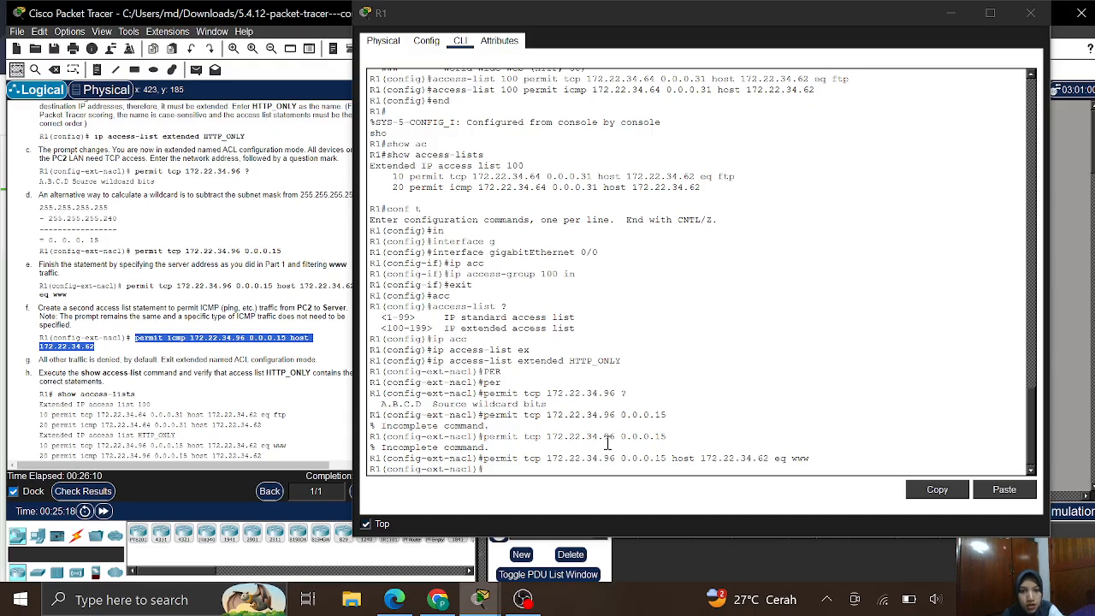
left_click(527, 467)
right_click(526, 476)
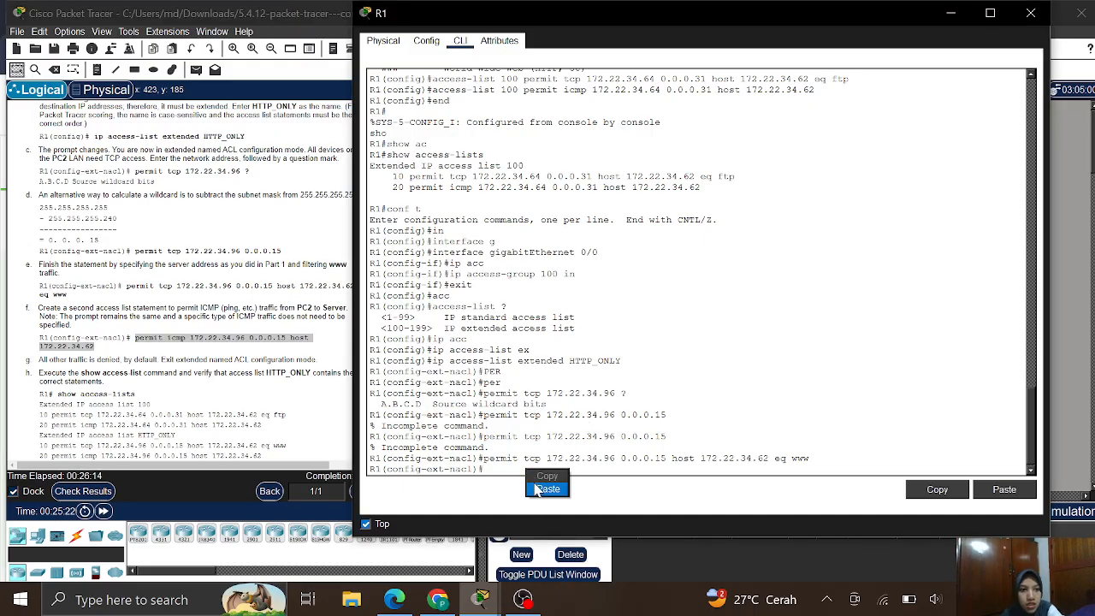
left_click(547, 488)
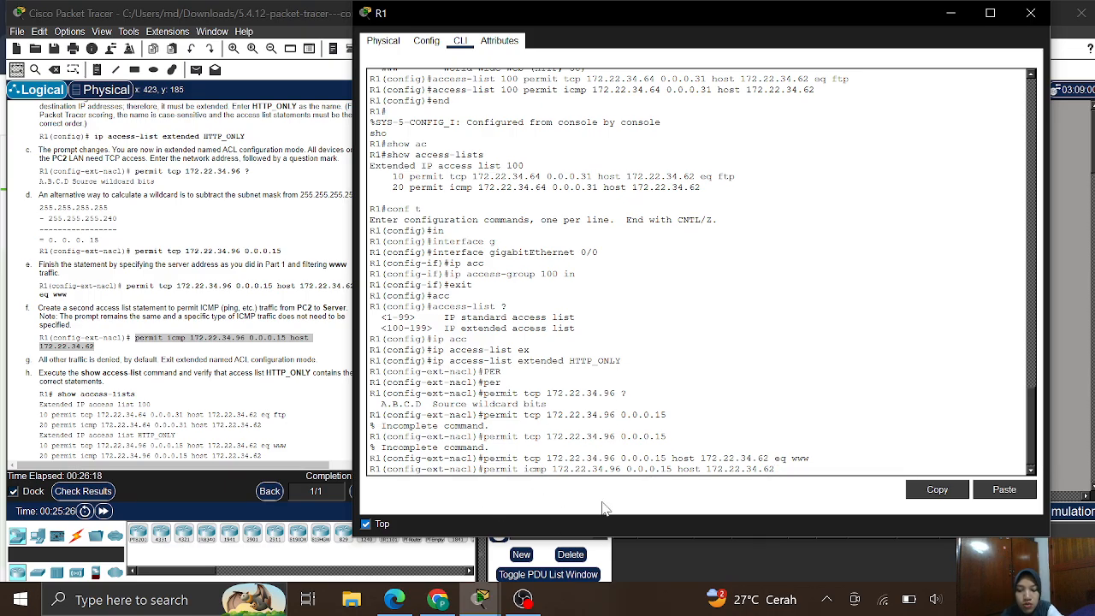
key("Return")
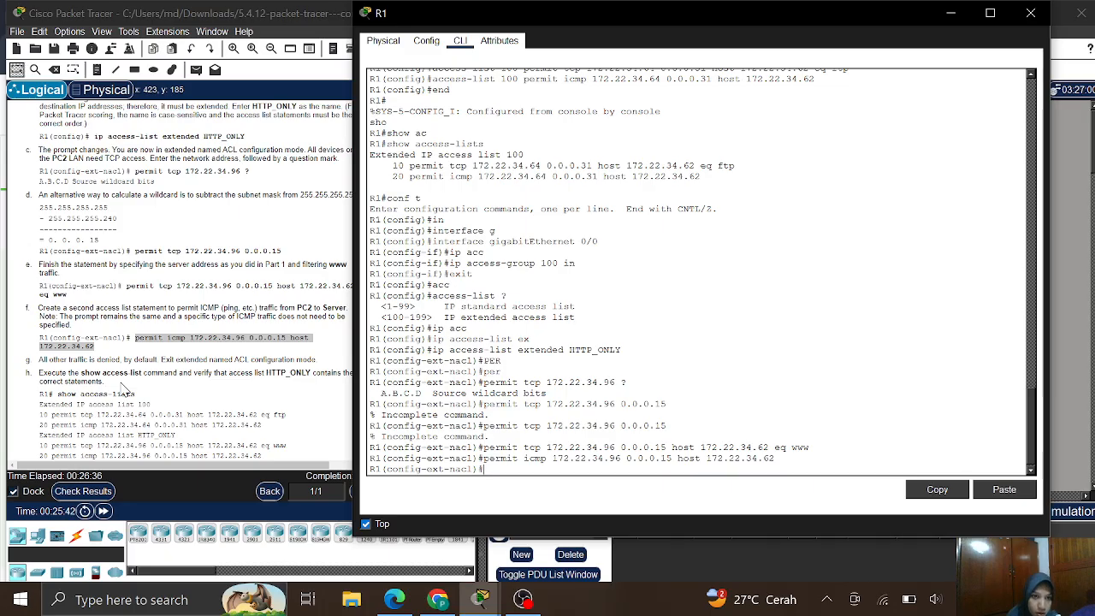
- Leave named ACL and configuration modes, returning to R1's privileged EXEC prompt
scroll(115, 396, "down", 2)
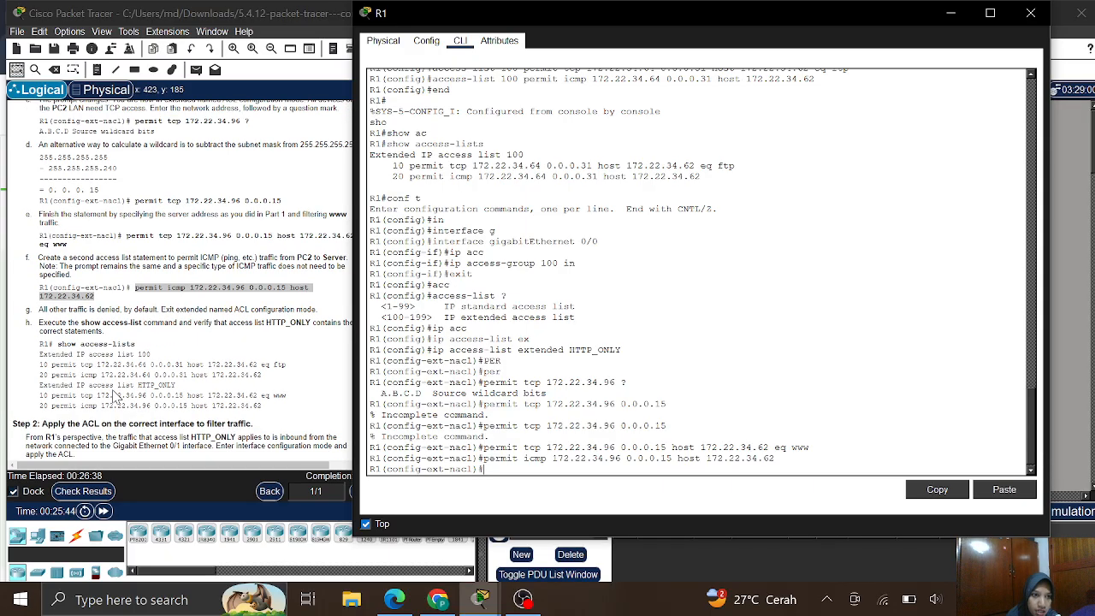
scroll(116, 396, "down", 1)
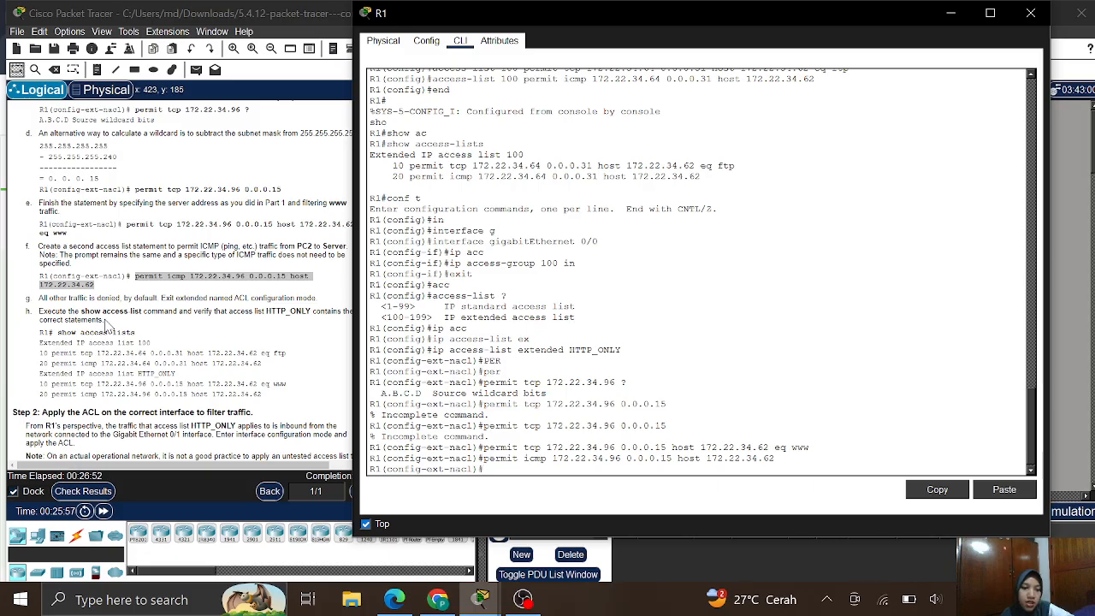
type("ex")
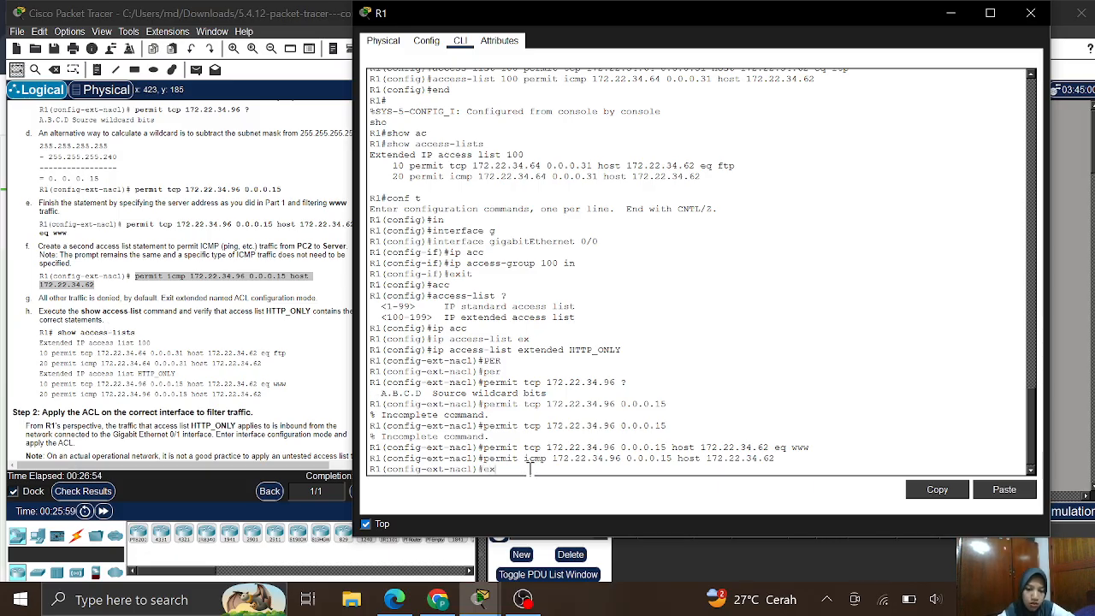
type("it")
key("Return")
type("en")
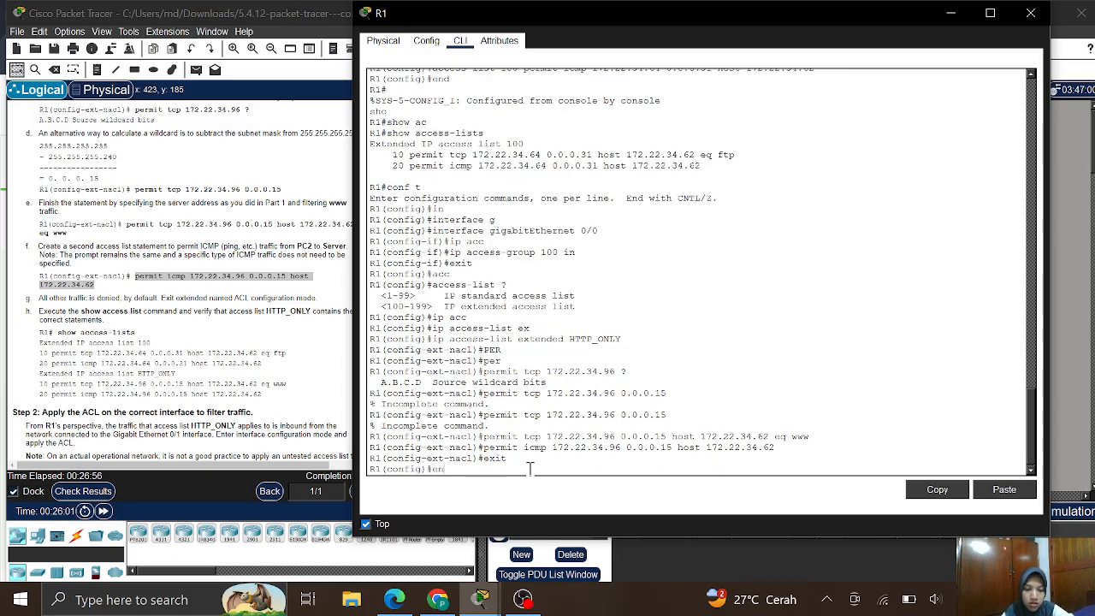
type("d")
key("Return")
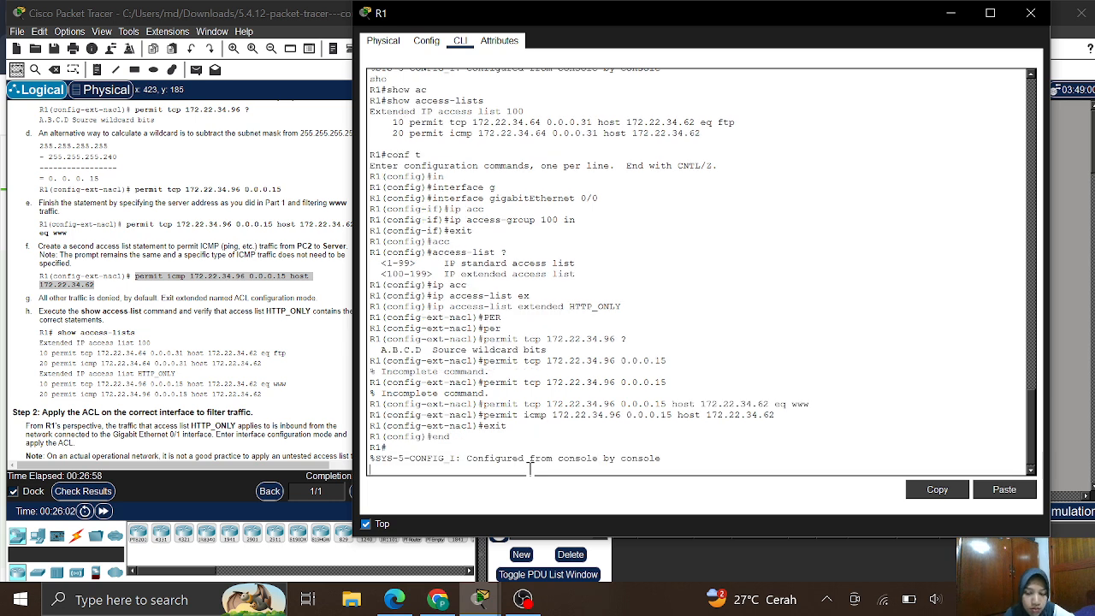
key("Return")
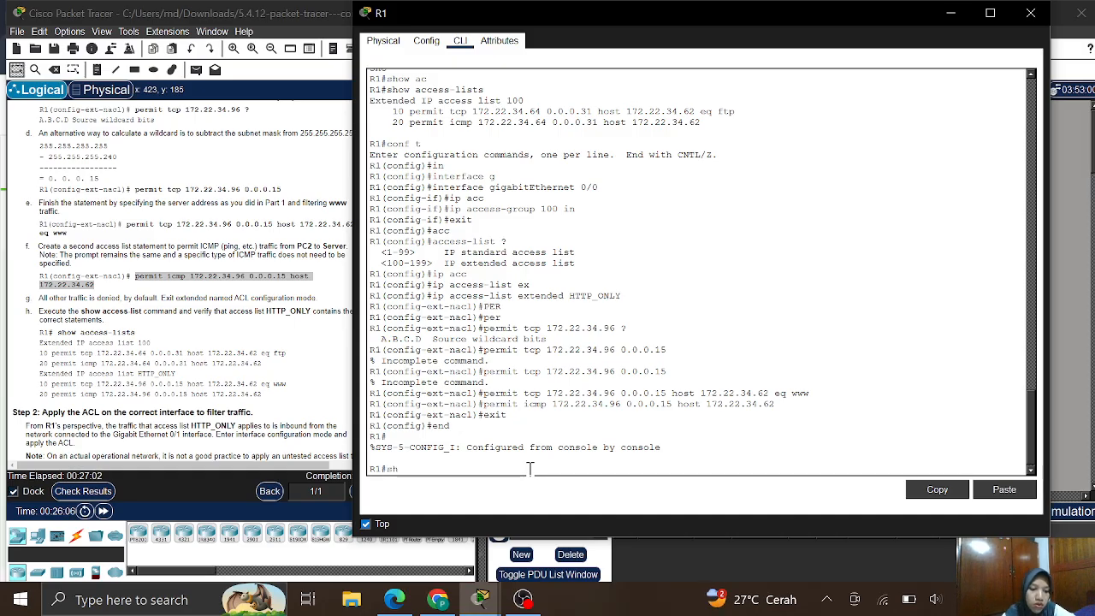
- Run show access-lists, confirming HTTP_ONLY entry 10 permits www and entry 20 permits ICMP
type("sh")
key("Tab")
type("ac")
key("Tab")
key("Return")
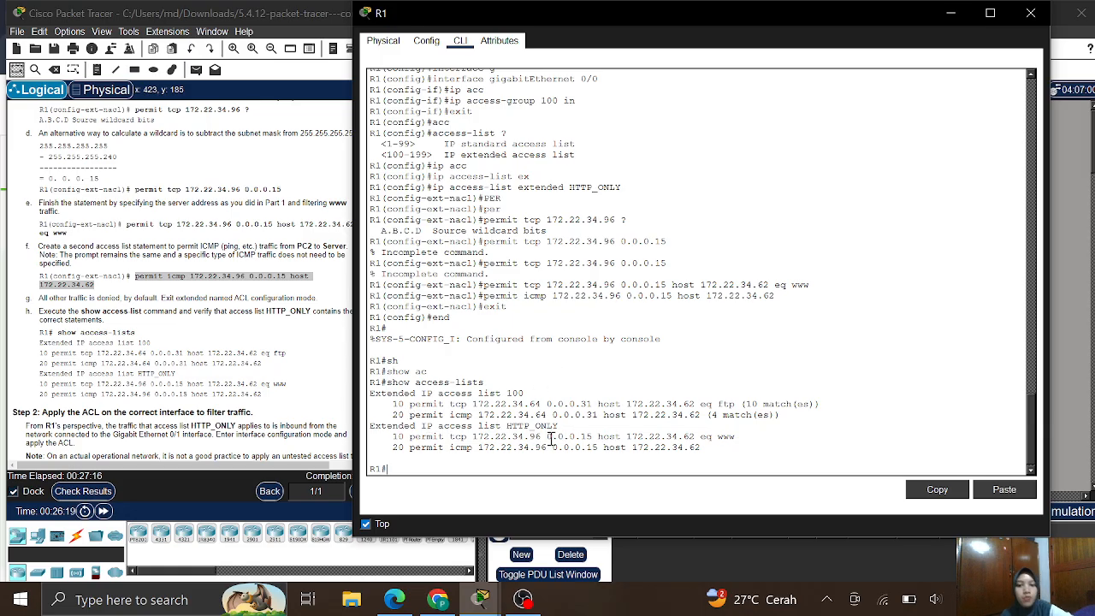
scroll(195, 376, "down", 2)
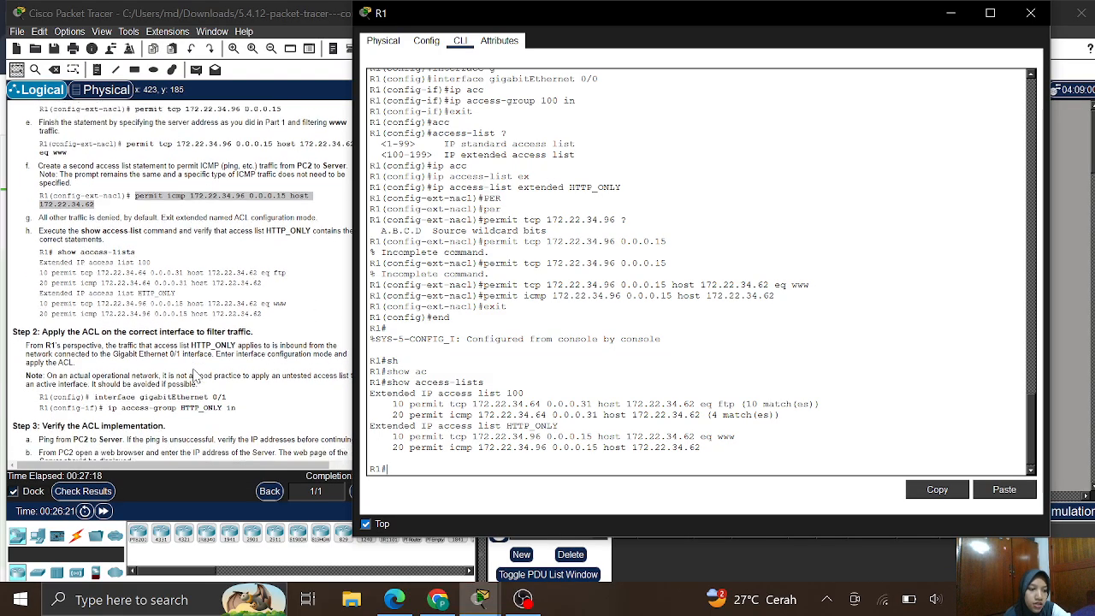
scroll(195, 377, "down", 1)
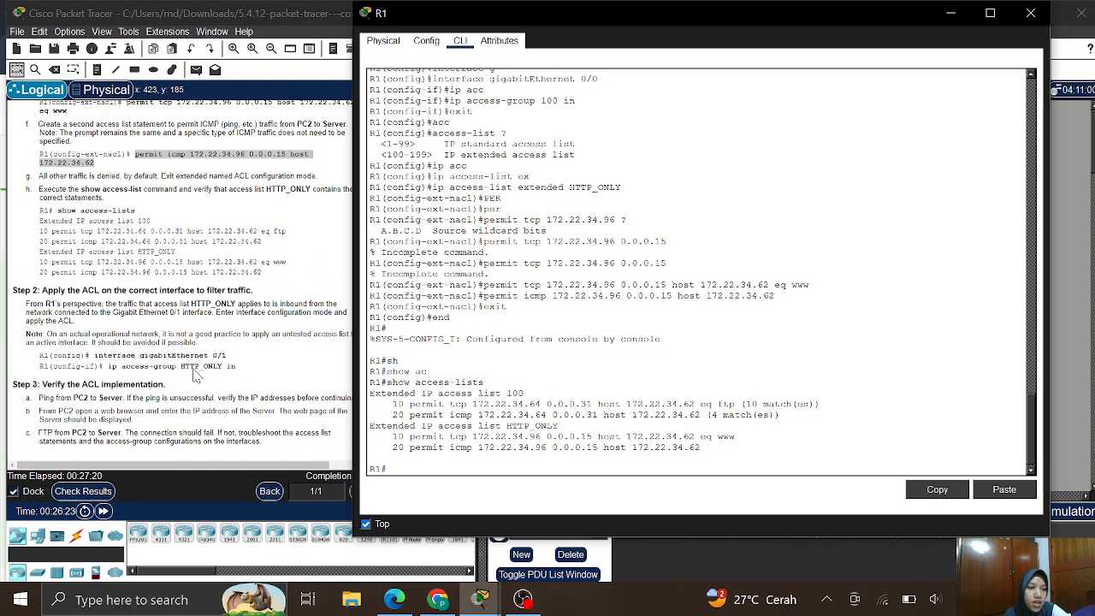
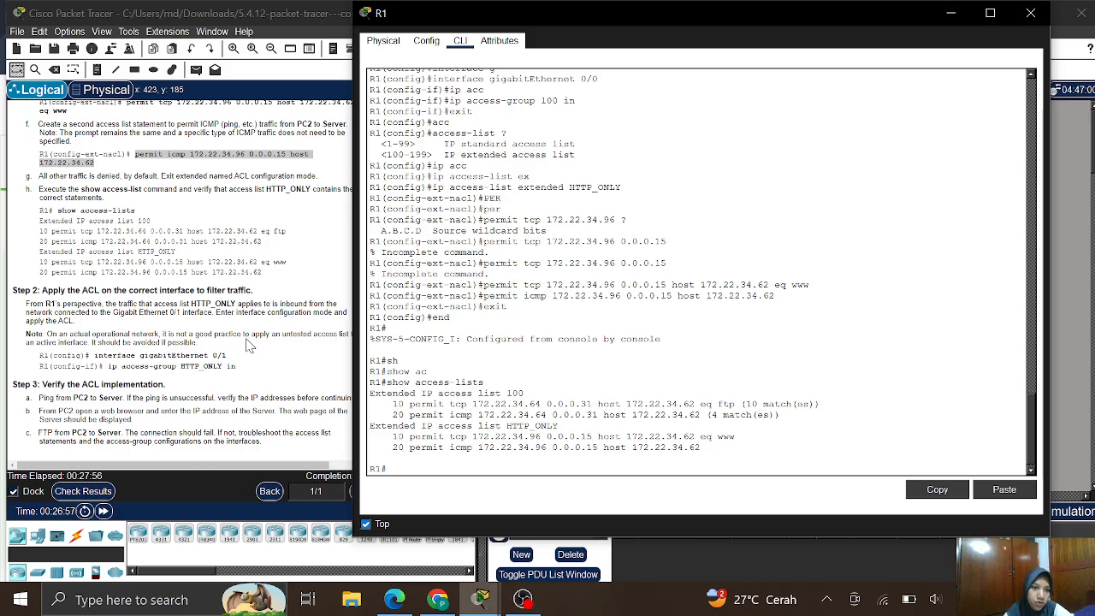
- On R1, enter interface GigabitEthernet 0/1 and apply 'ip access-group HTTP_ONLY in'
type("conf t")
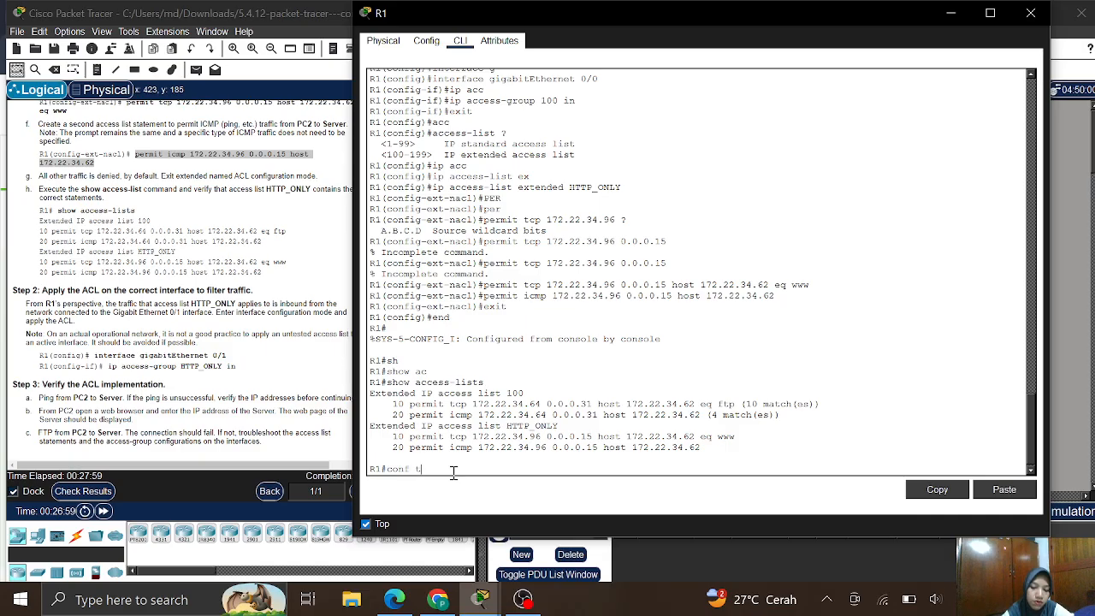
key("Return")
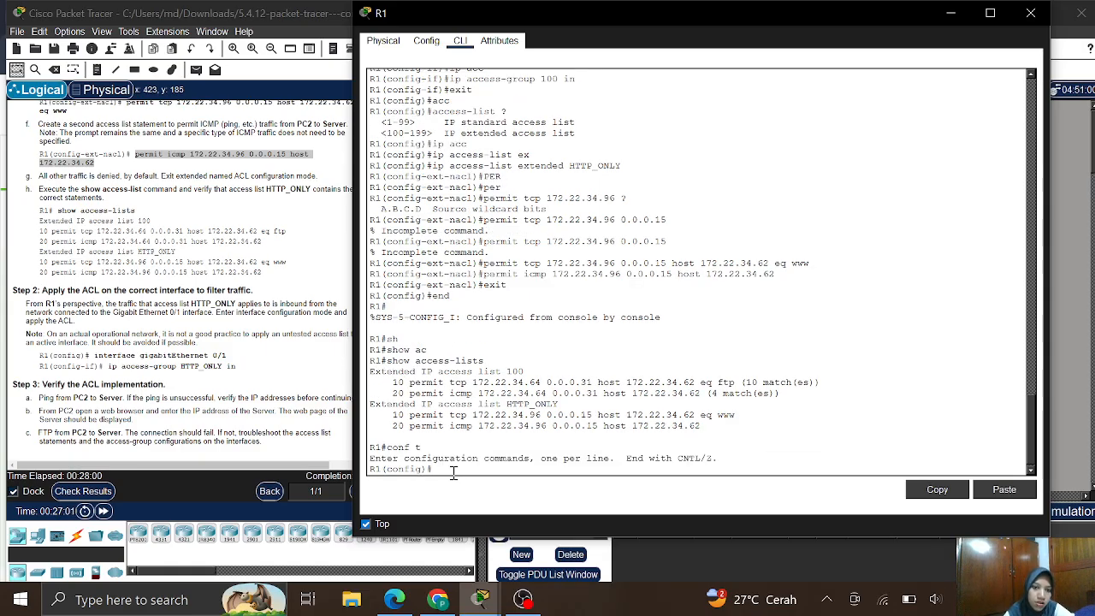
type("in")
key("Tab")
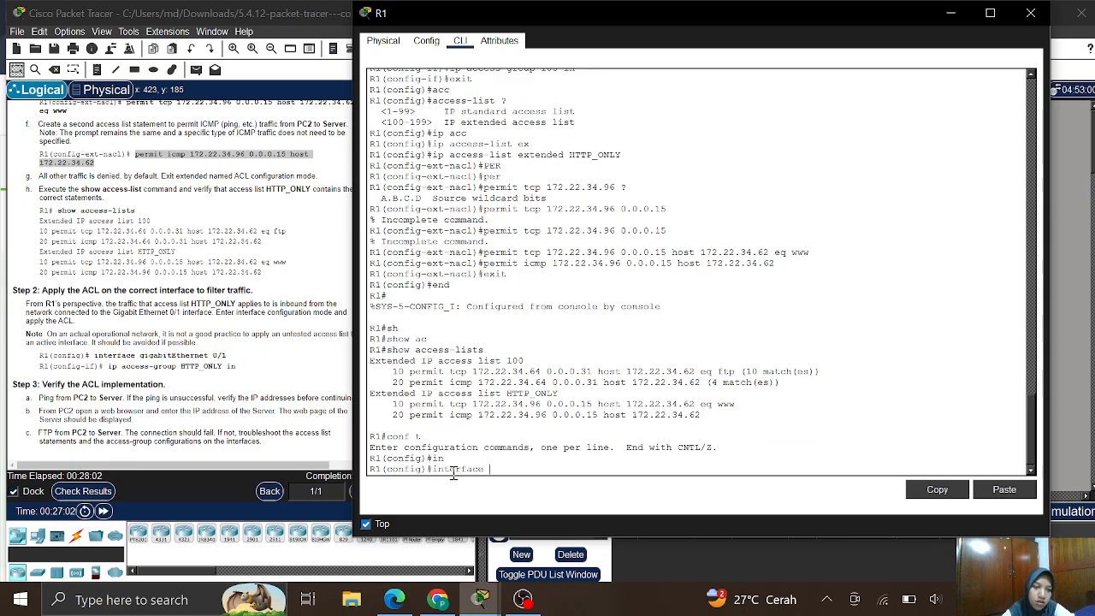
type("g")
key("Tab")
type("0")
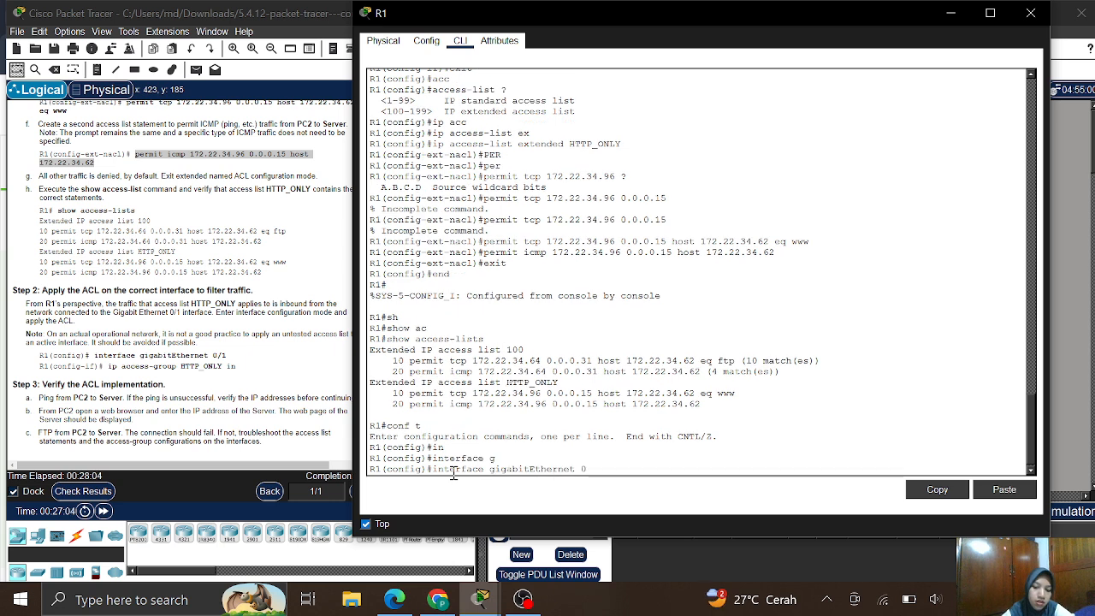
type("/1")
key("Return")
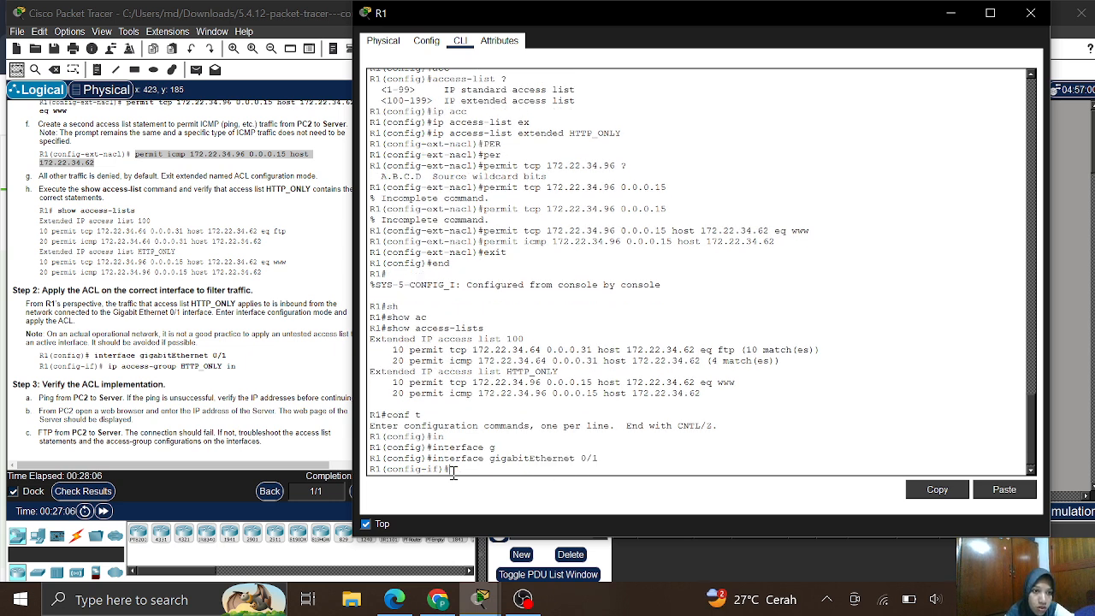
type("ip")
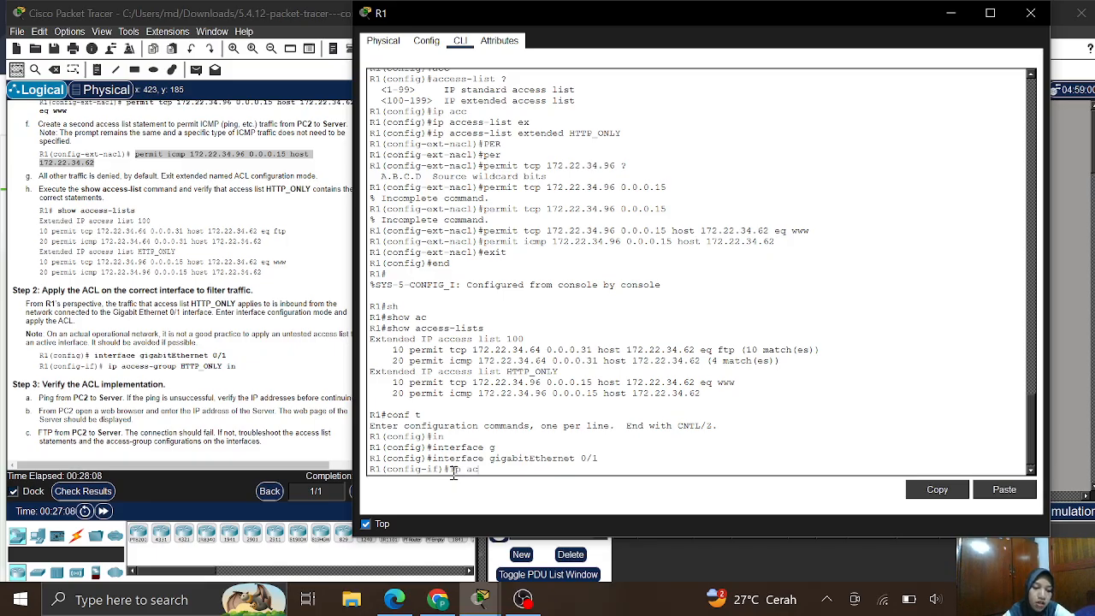
type(" ac")
key("Tab")
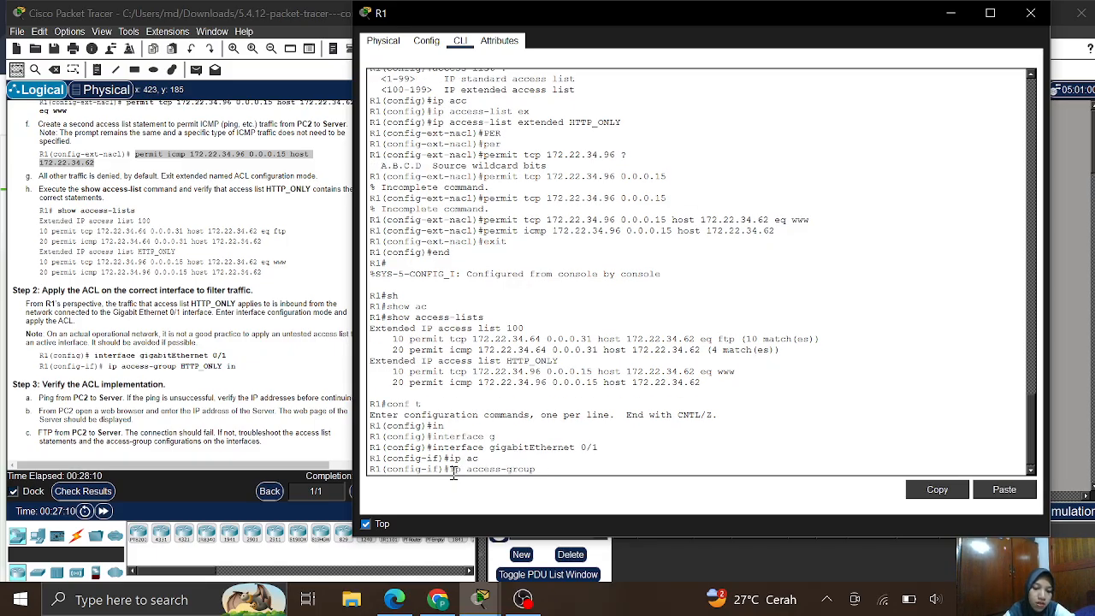
type("HTTP")
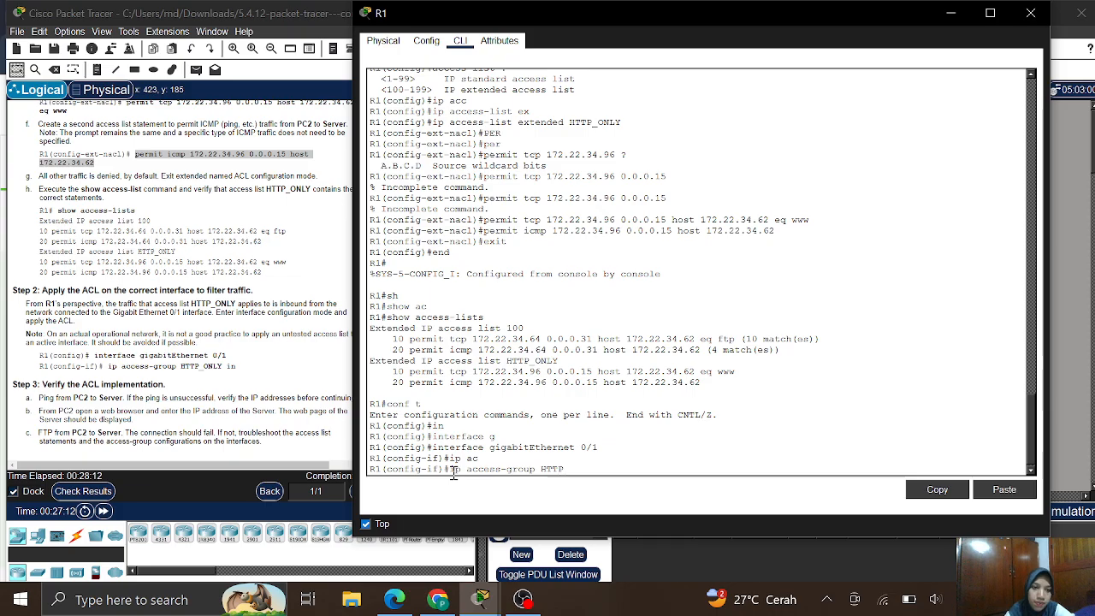
type("_O")
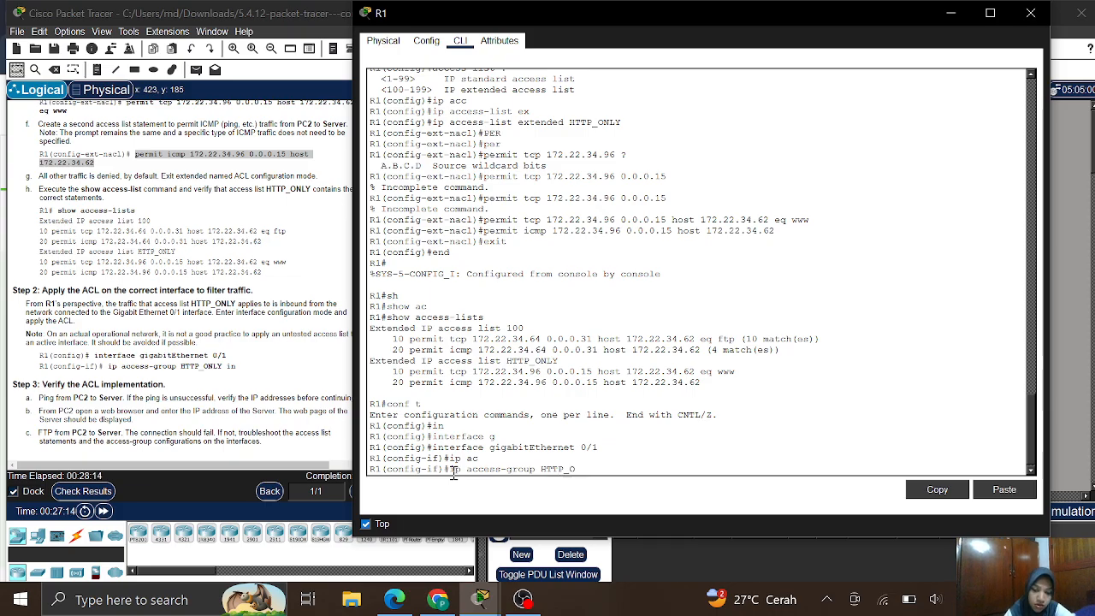
type("NLY")
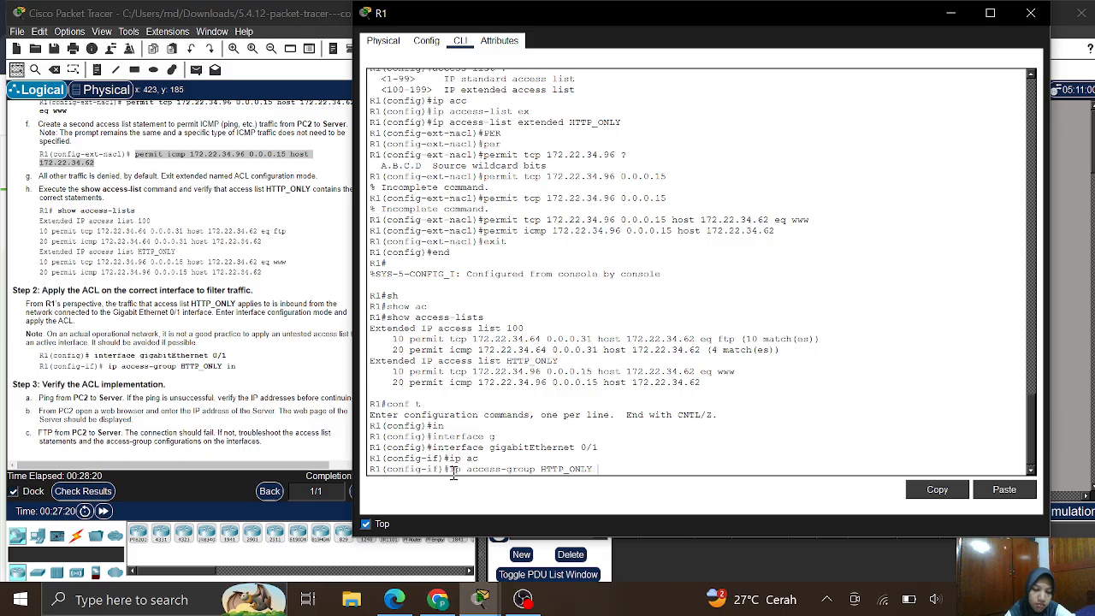
type(" in")
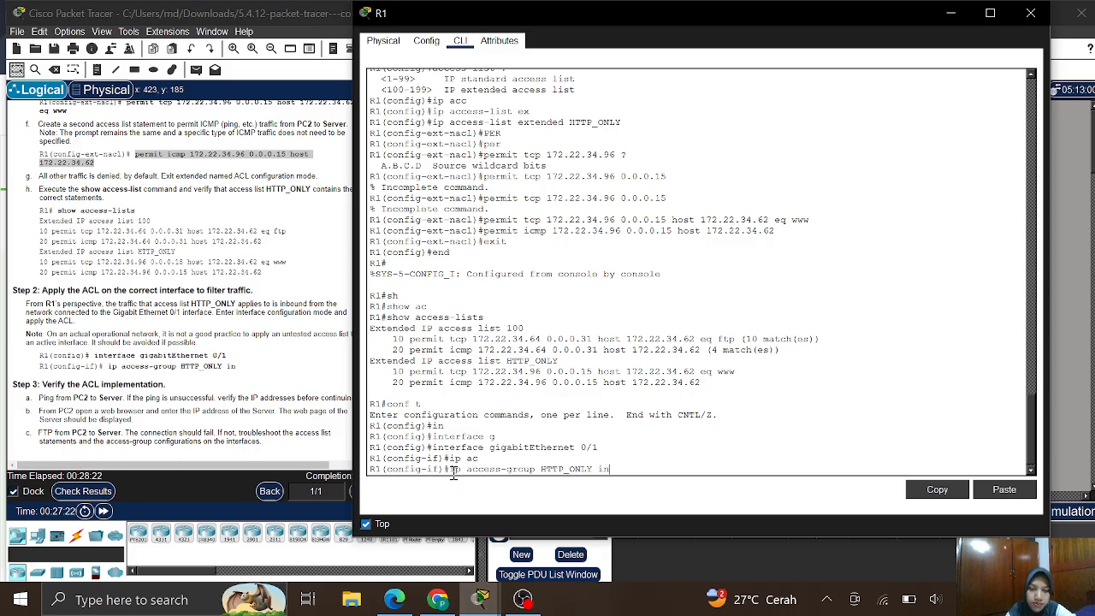
key("Return")
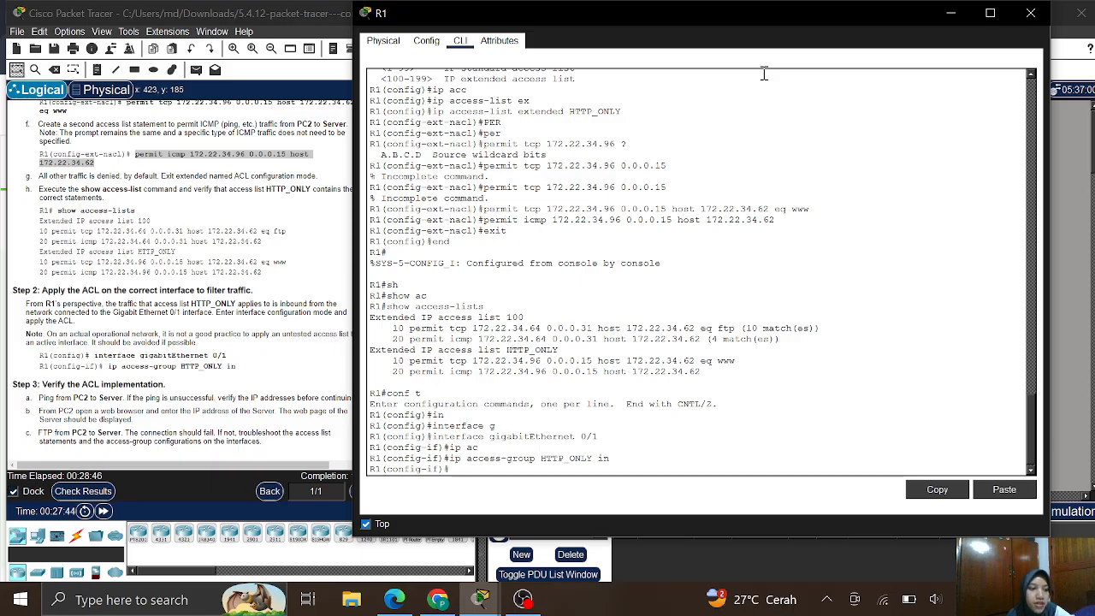
- Hide R1's console and open PC2's Command Prompt from its Desktop
left_click(947, 16)
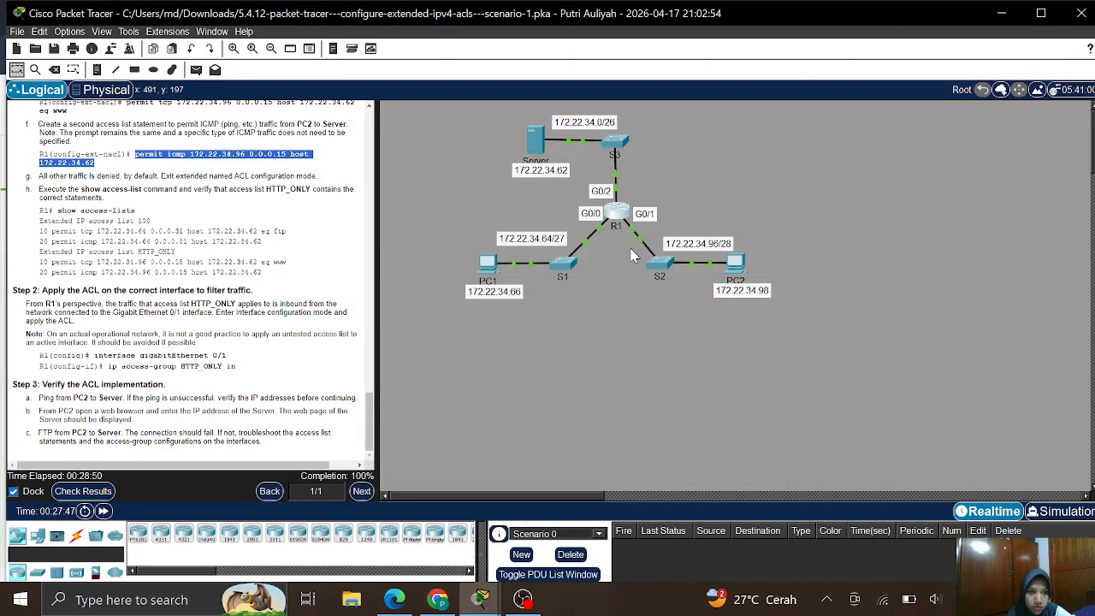
left_click(575, 365)
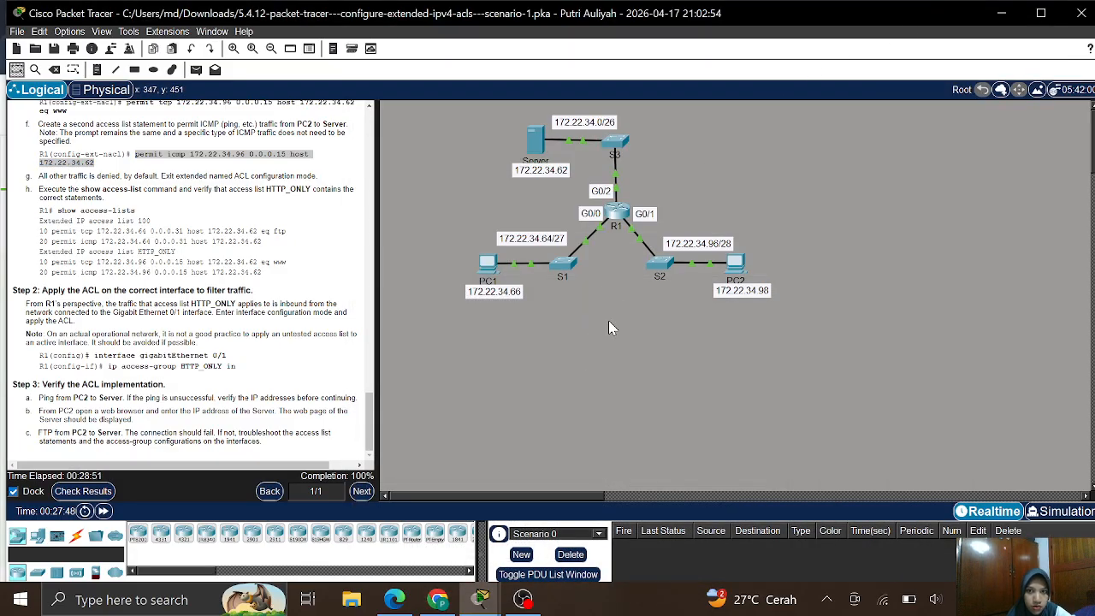
left_click(739, 263)
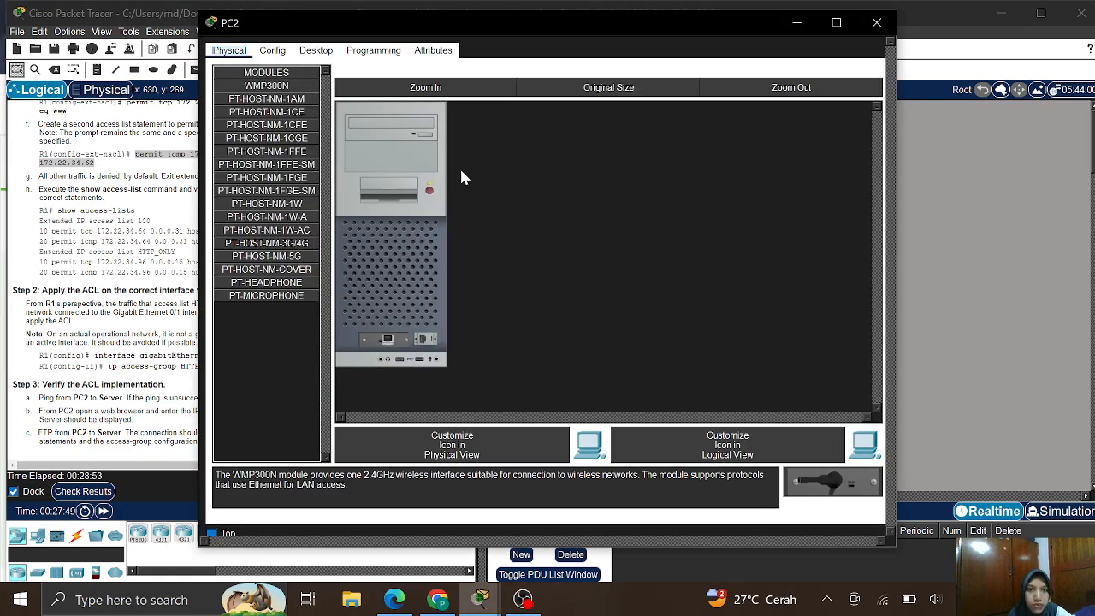
left_click(307, 51)
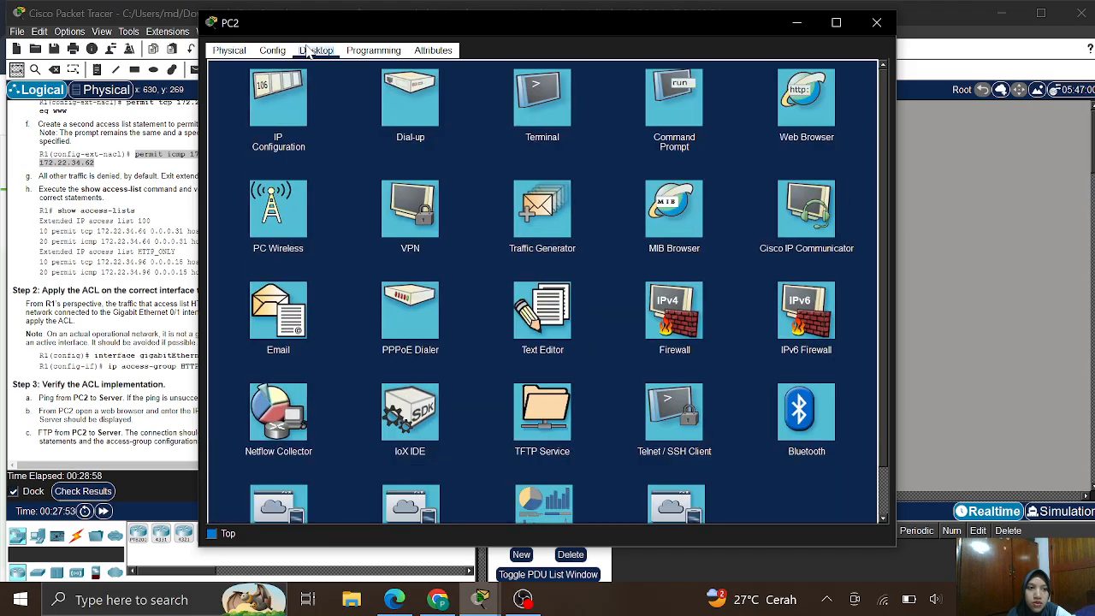
scroll(44, 229, "up", 15)
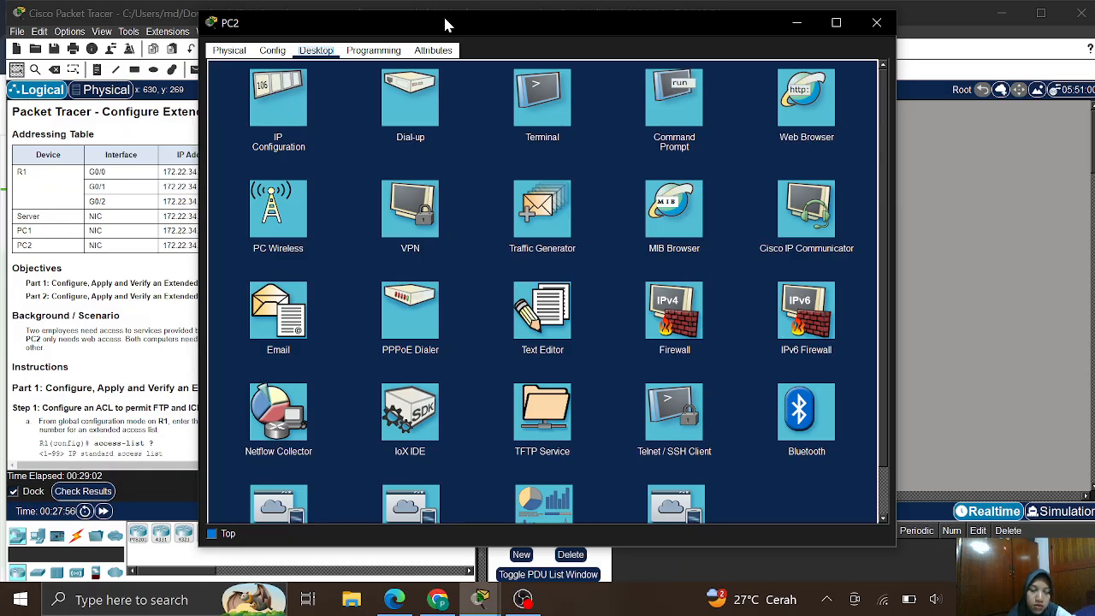
left_click_drag(445, 24, 558, 30)
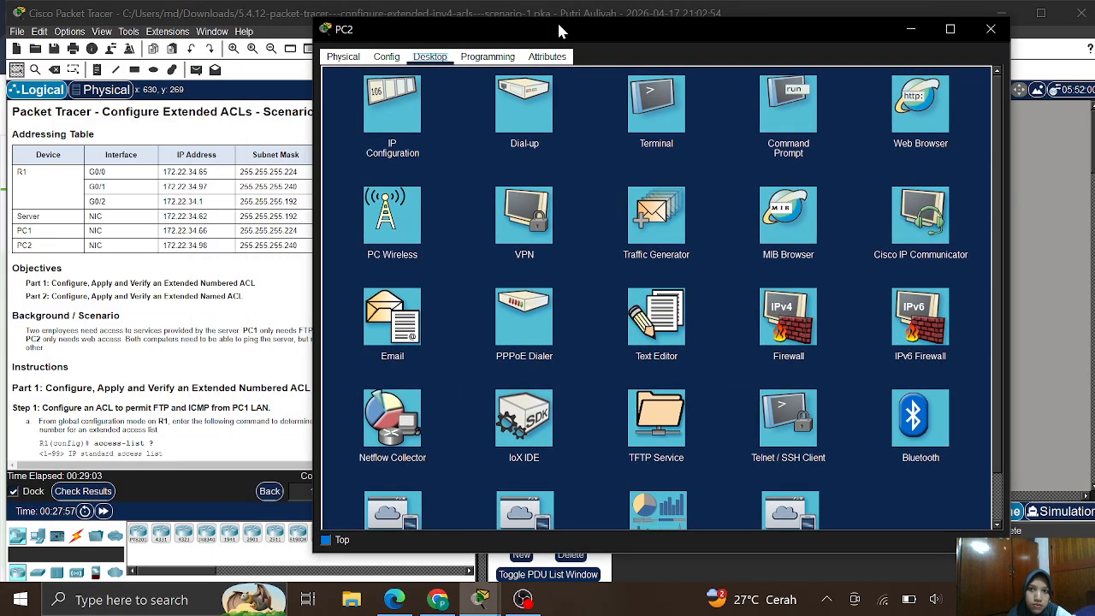
left_click(808, 103)
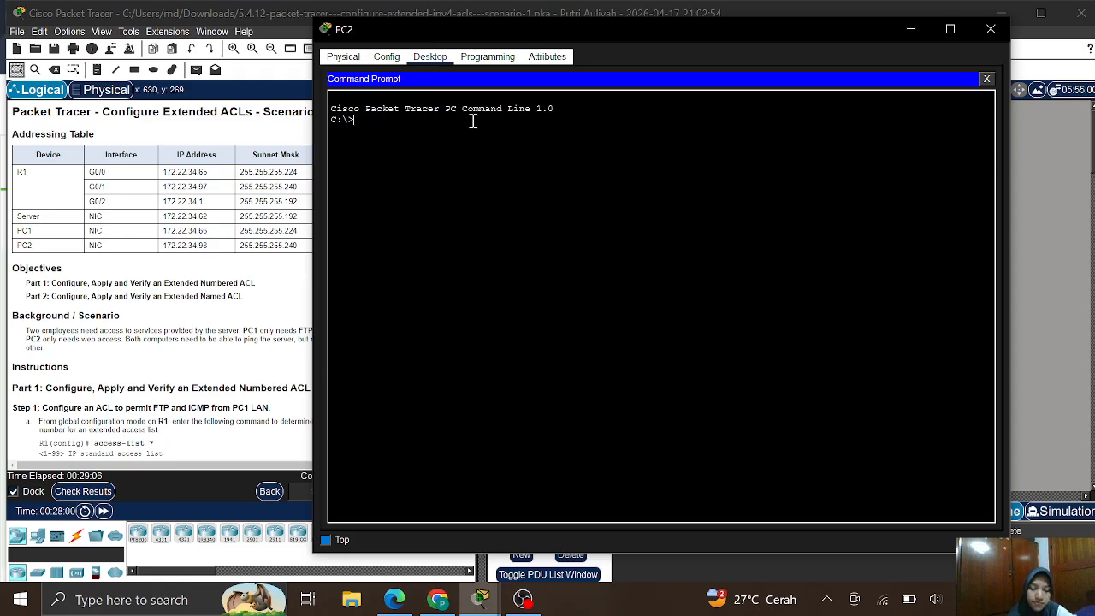
- Ping the server at 172.22.34.62 from PC2, receiving all four replies
type("ping")
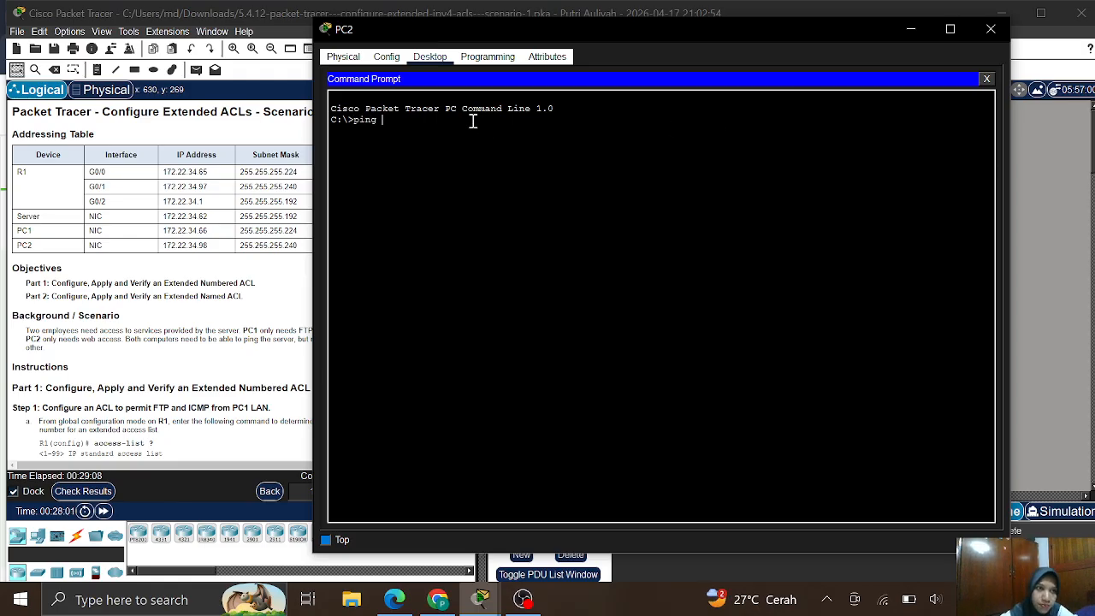
type(" 1")
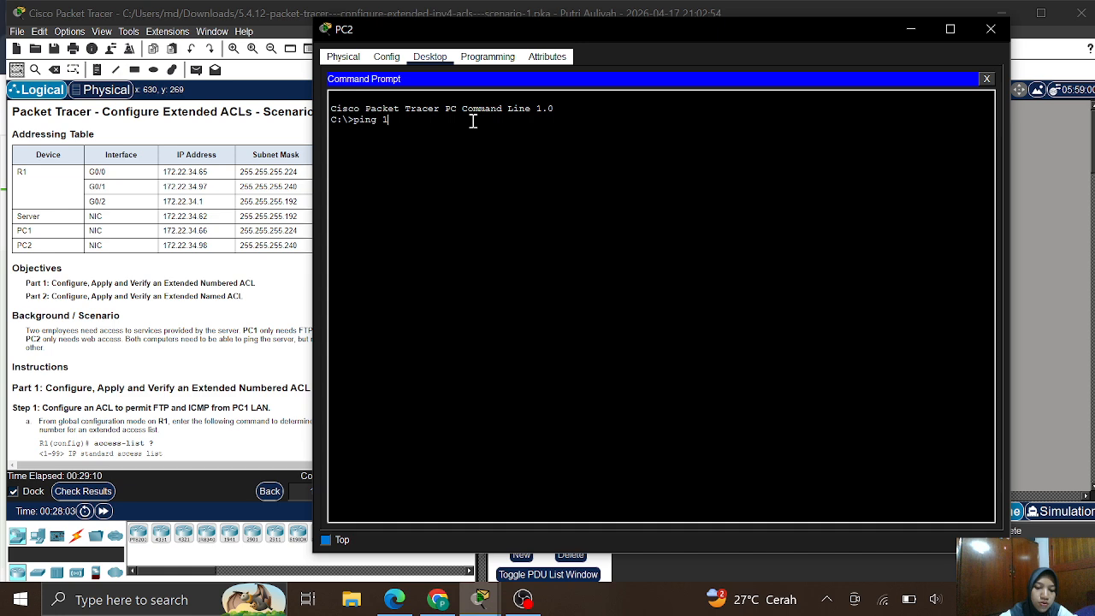
type("72.22")
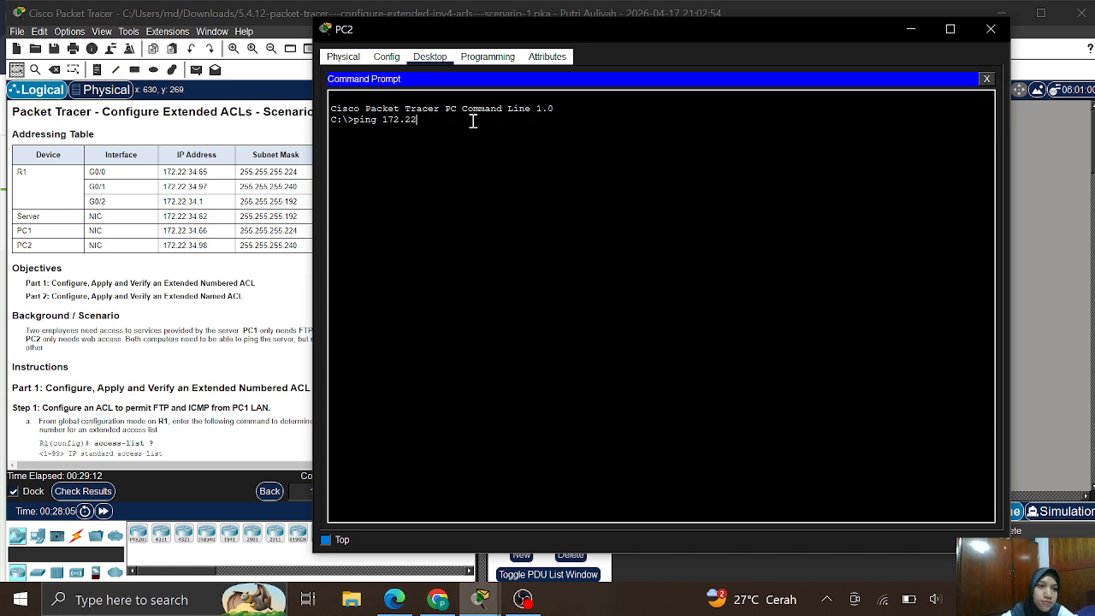
type(".")
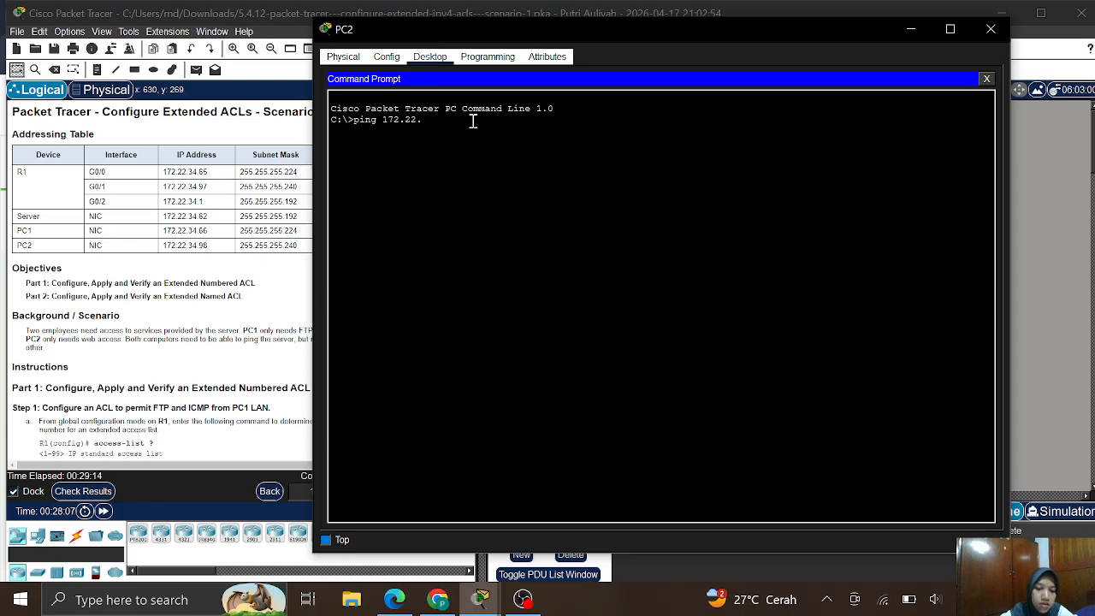
type("34")
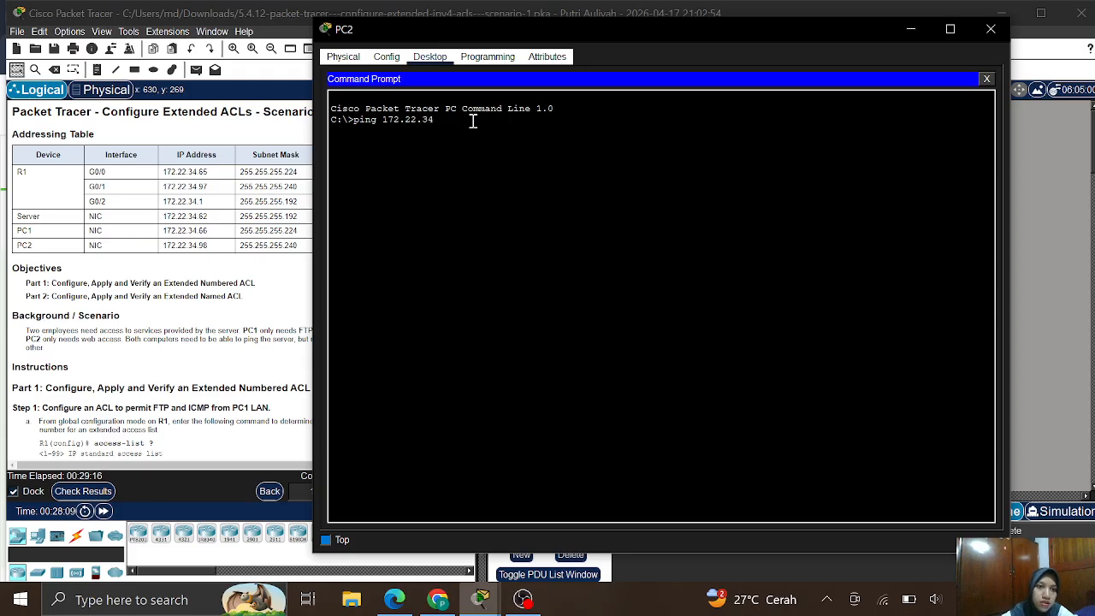
type(".62")
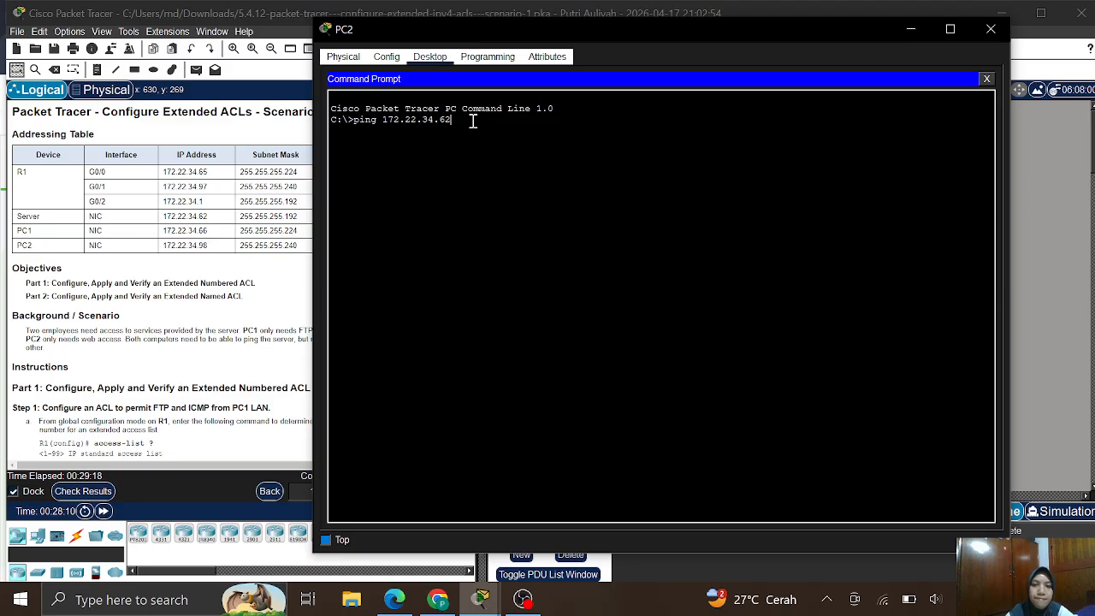
key("Return")
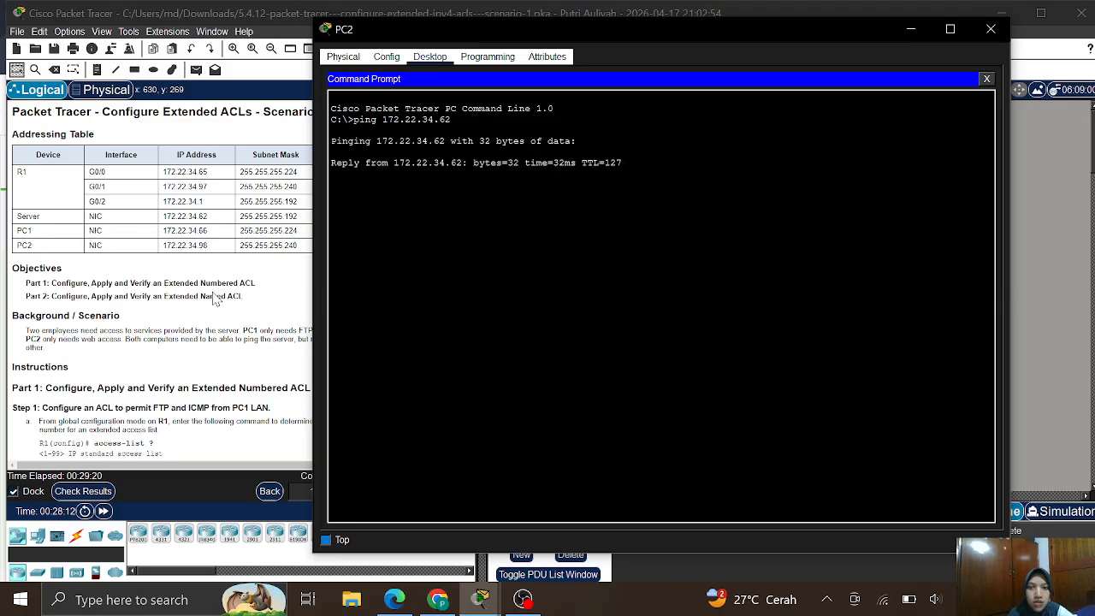
scroll(215, 298, "down", 3)
scroll(216, 297, "down", 6)
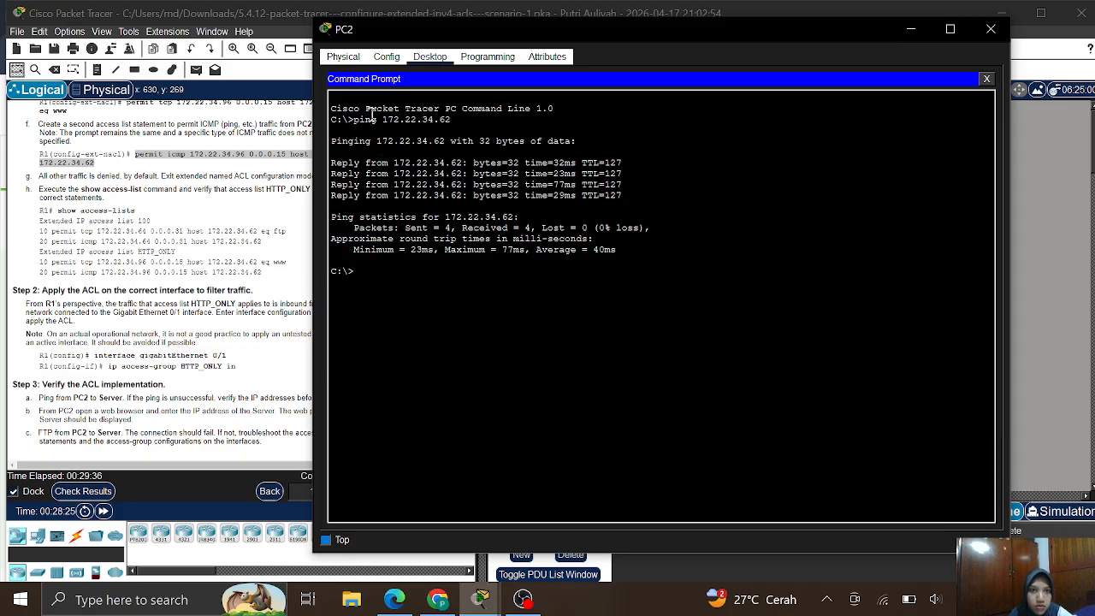
- Copy the server address 172.22.34.62 from the ping output
mouse_move(383, 119)
left_mouse_down()
mouse_move(455, 122)
mouse_move(383, 111)
mouse_move(385, 121)
left_mouse_up()
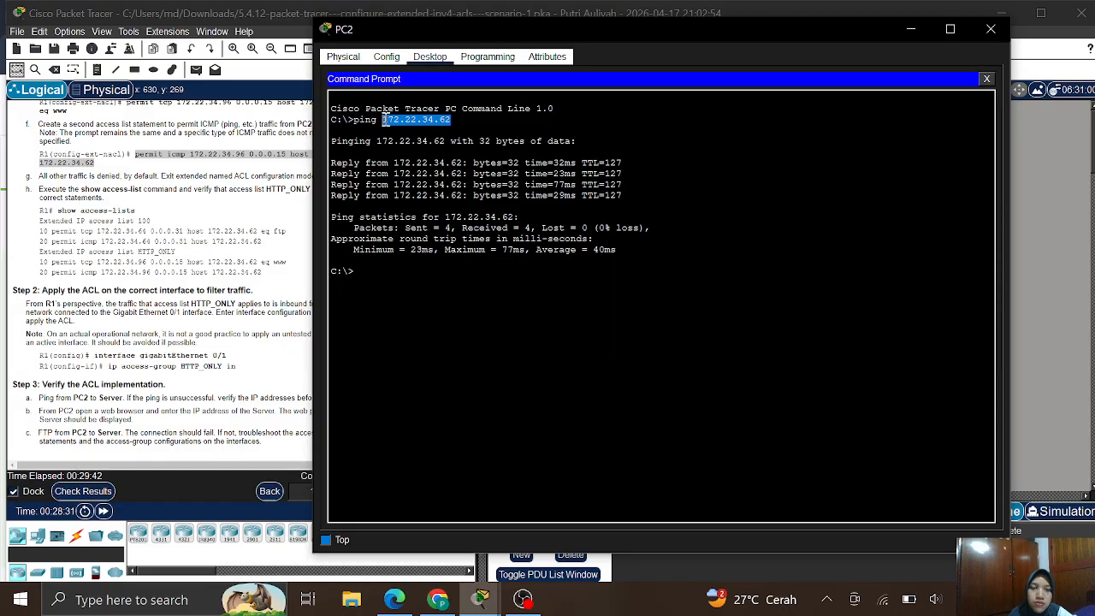
right_click(394, 124)
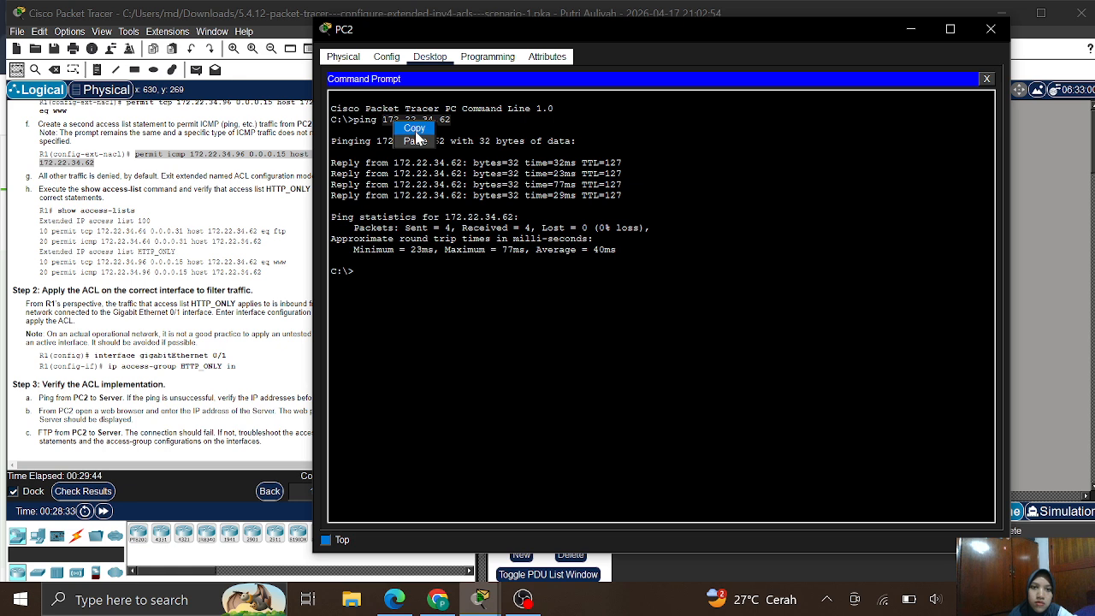
left_click(415, 131)
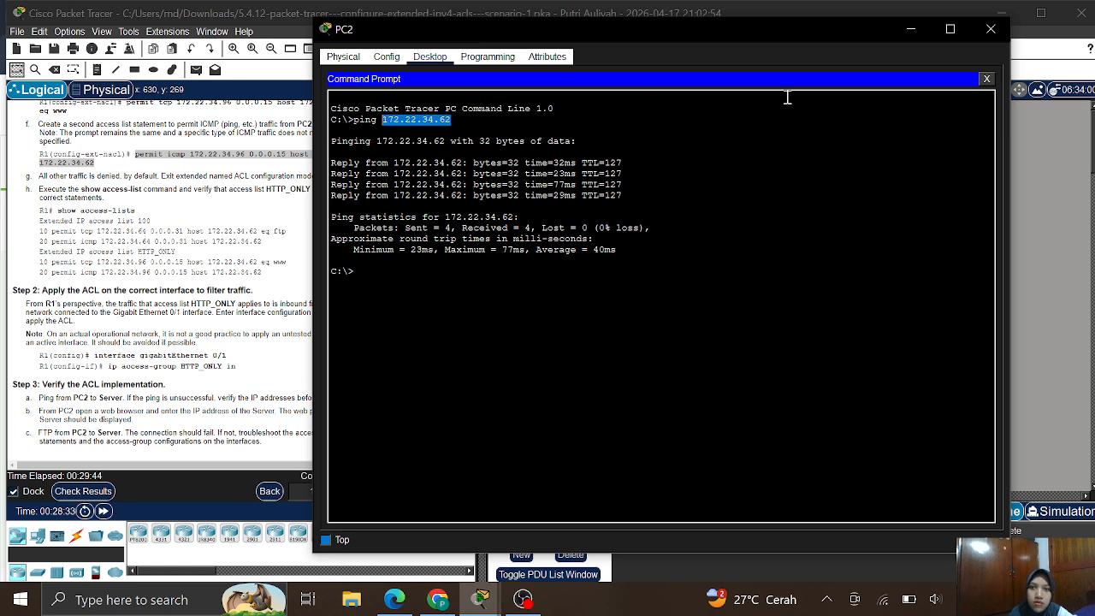
- Close PC2's Command Prompt, open its Web Browser, and minimize PC2's window
left_click(987, 79)
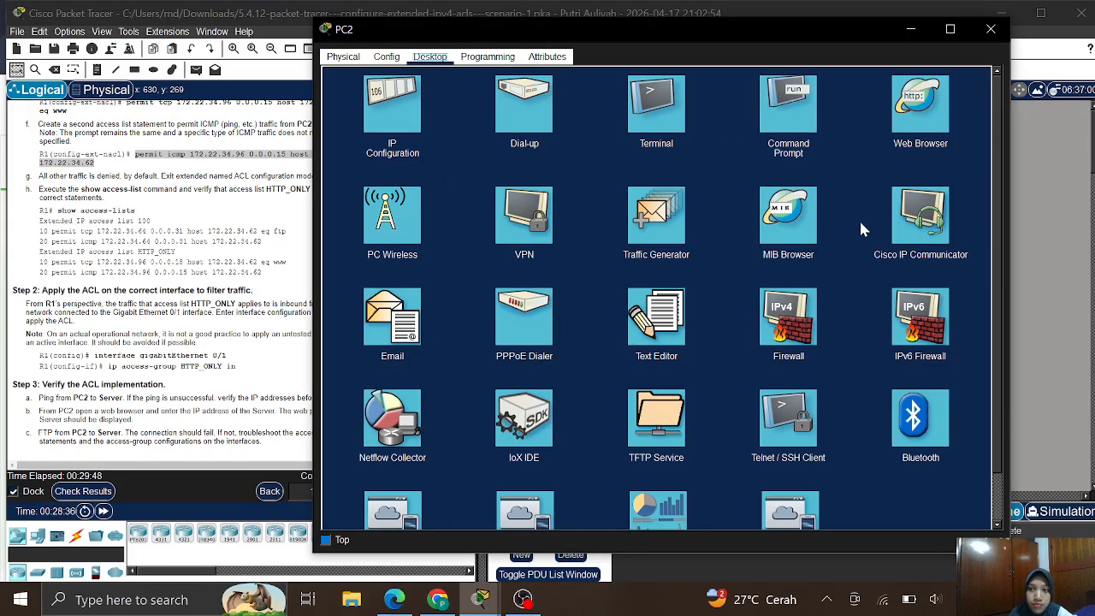
left_click(919, 91)
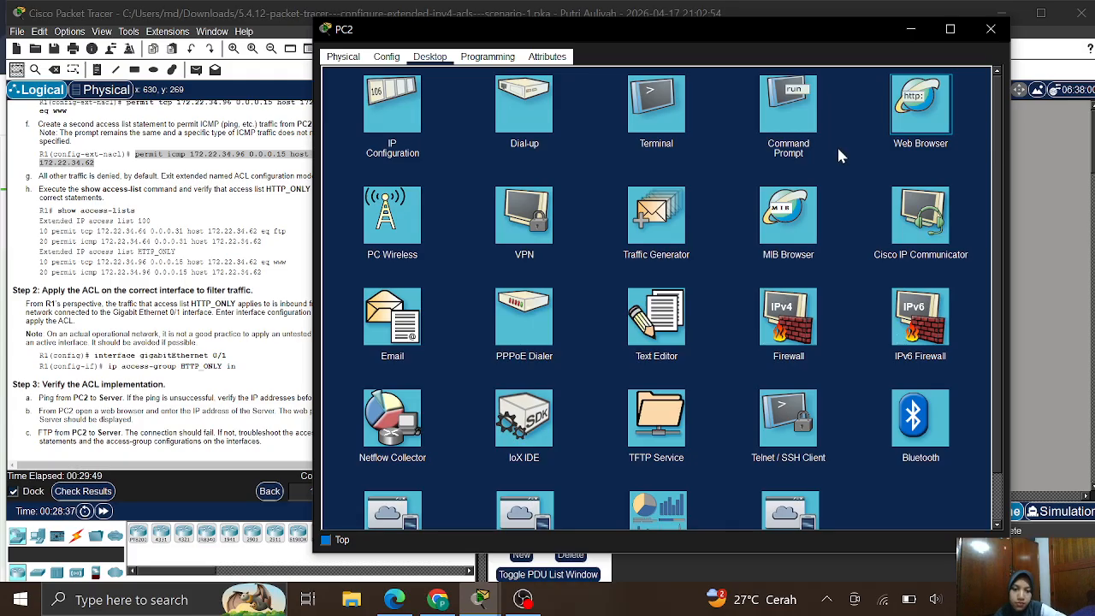
mouse_move(485, 605)
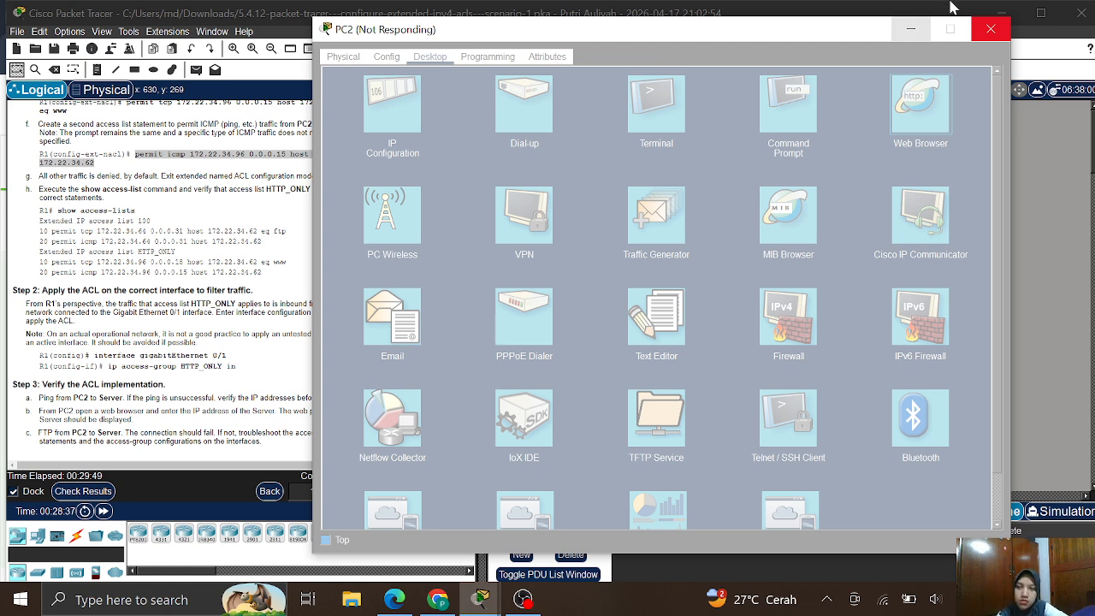
left_click(910, 30)
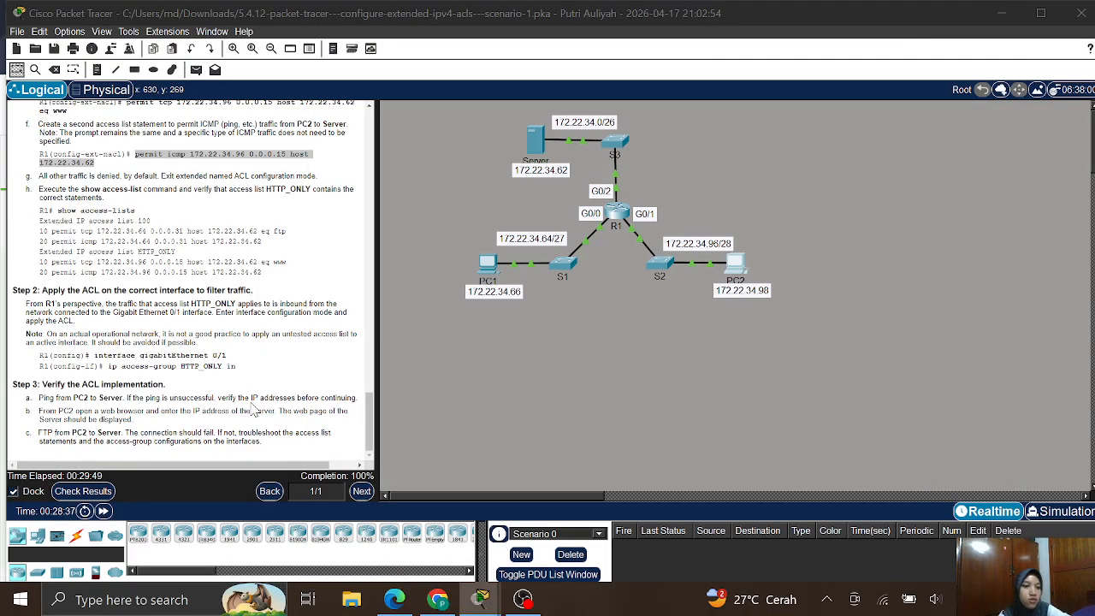
left_click(160, 442)
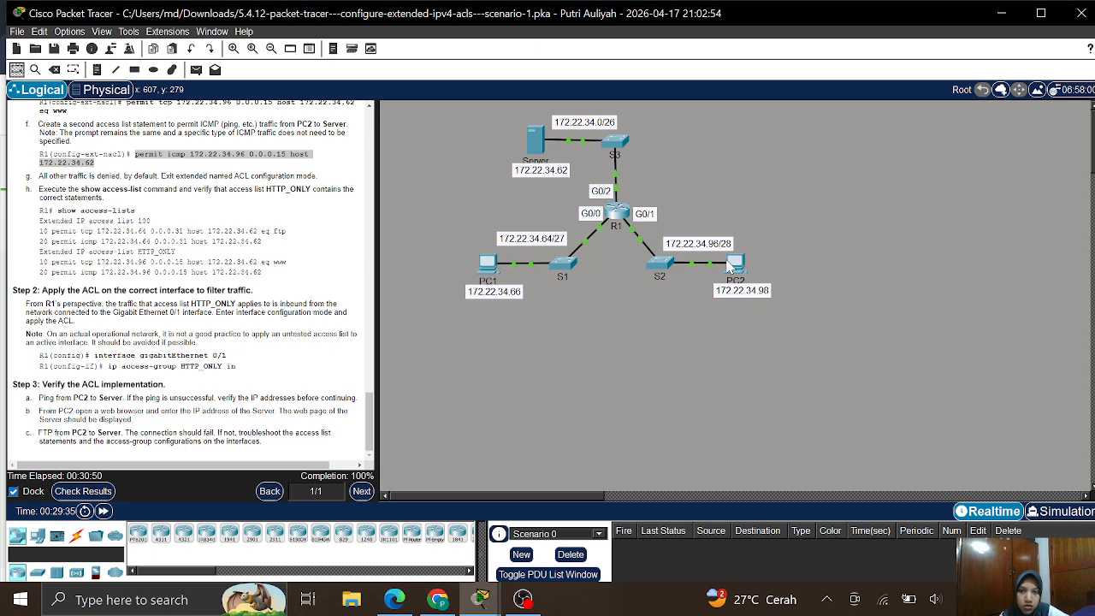
mouse_move(480, 598)
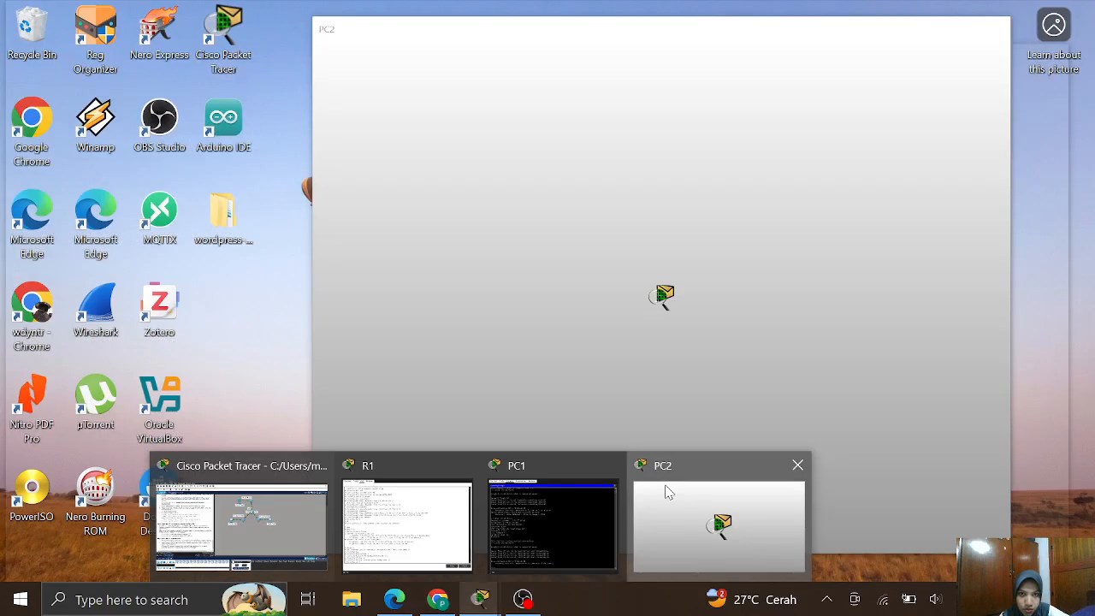
- Paste 172.22.34.62 into PC2's browser URL box and load the server's welcome page
left_click(668, 491)
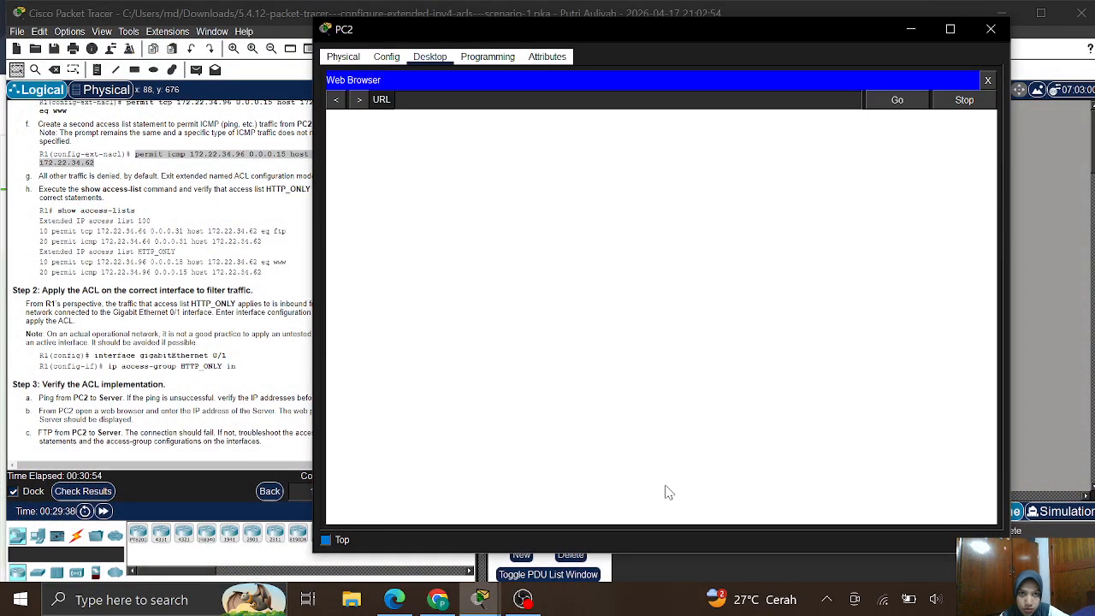
left_click(498, 104)
right_click(497, 103)
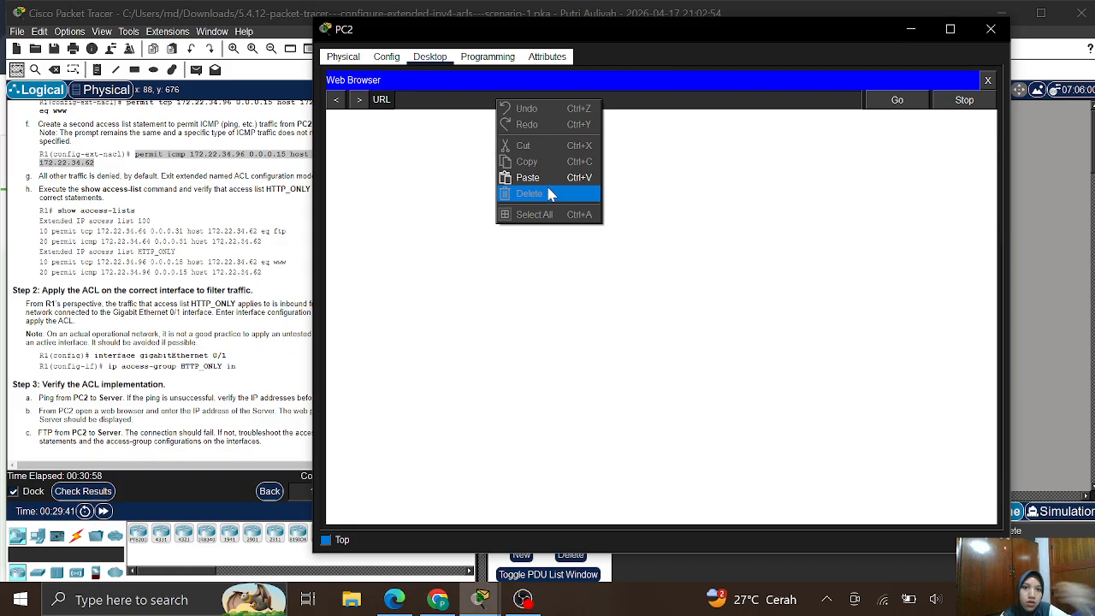
left_click(528, 178)
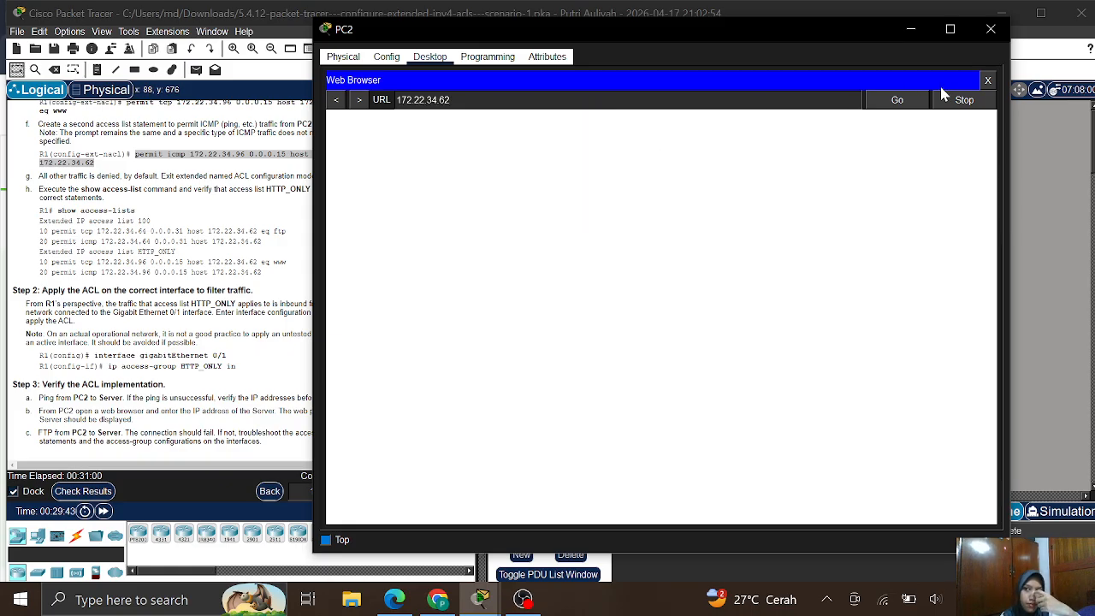
left_click(903, 103)
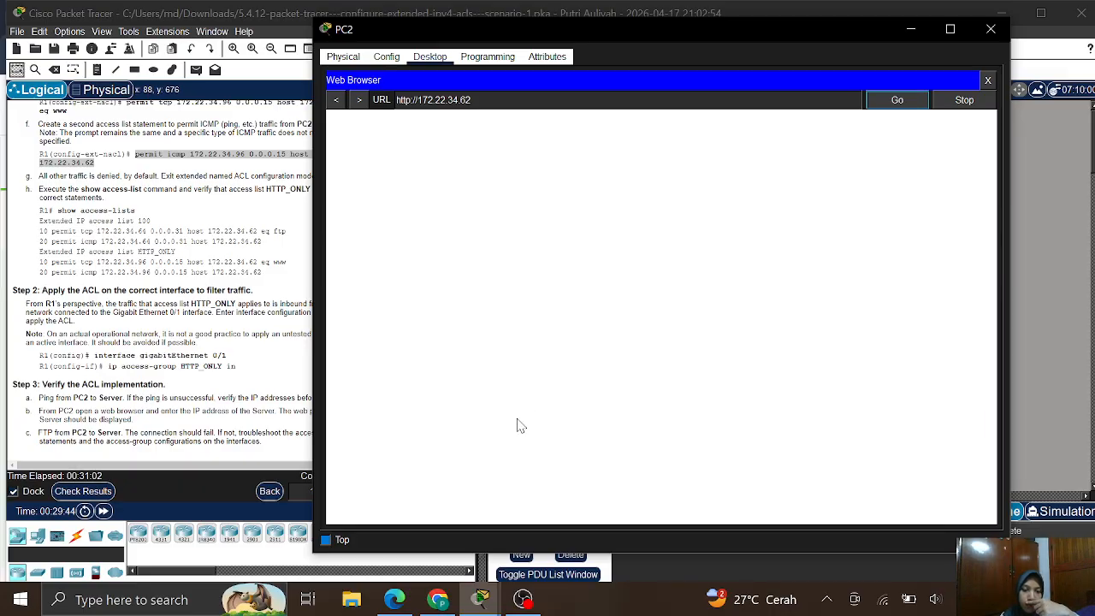
- Close R1's window and return to PC2's web browser
mouse_move(479, 603)
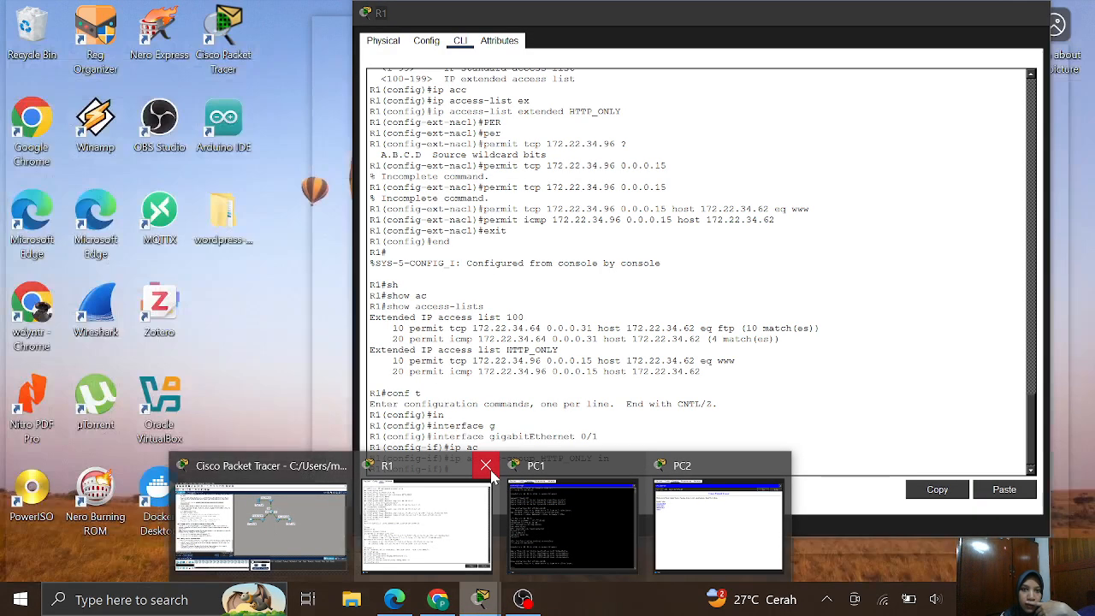
left_click(485, 465)
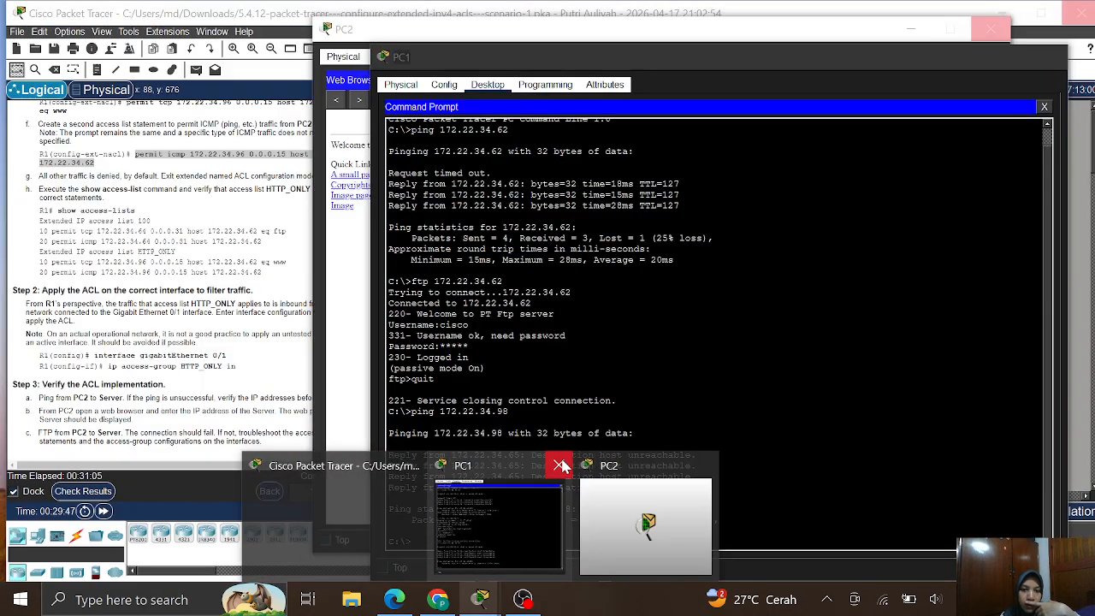
left_click(646, 522)
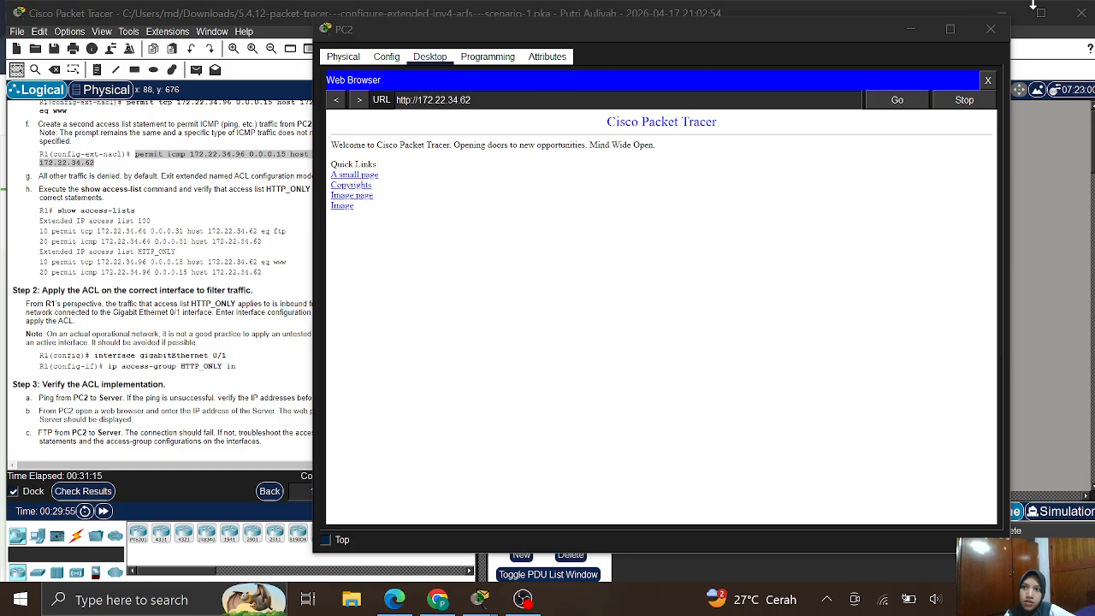
- Check results, confirming ACL 100, HTTP_ONLY and both interface access-groups are Correct, then switch to OBS
left_click(921, 27)
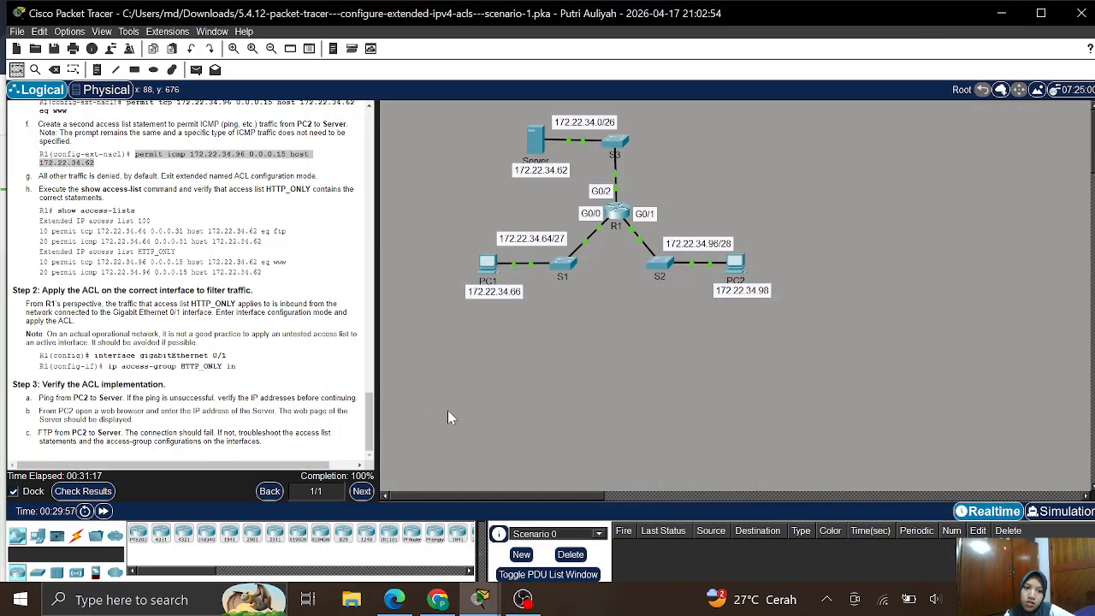
left_click(100, 496)
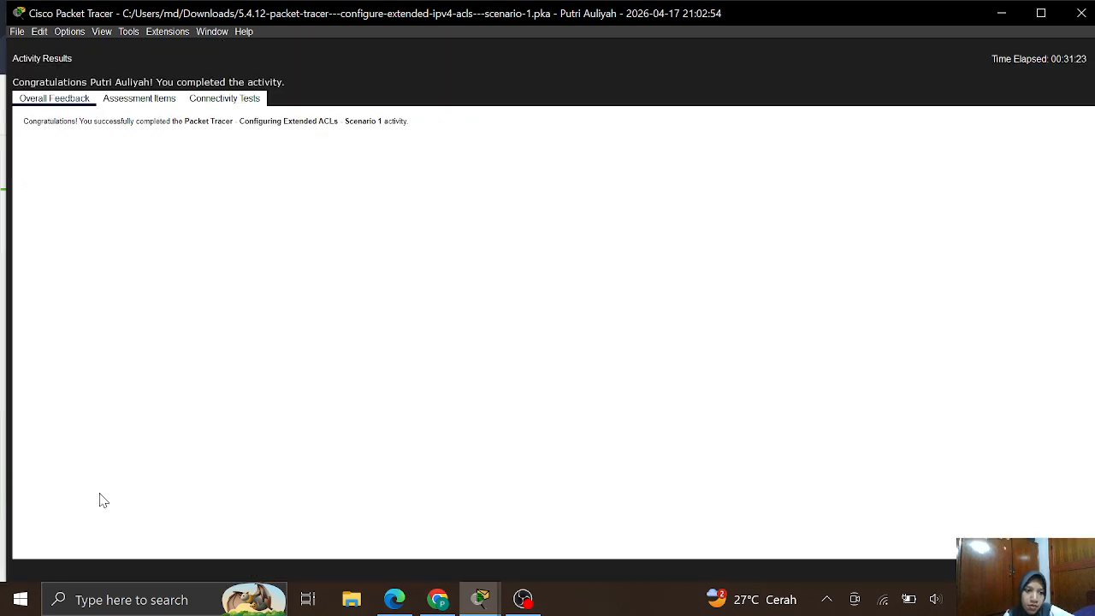
left_click(150, 101)
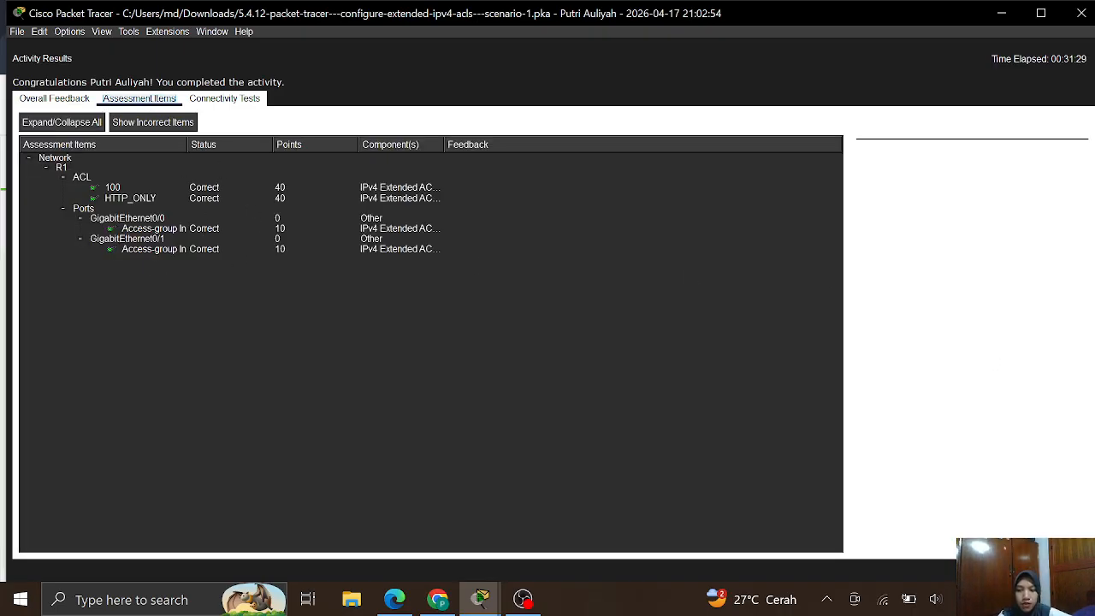
left_click(1060, 571)
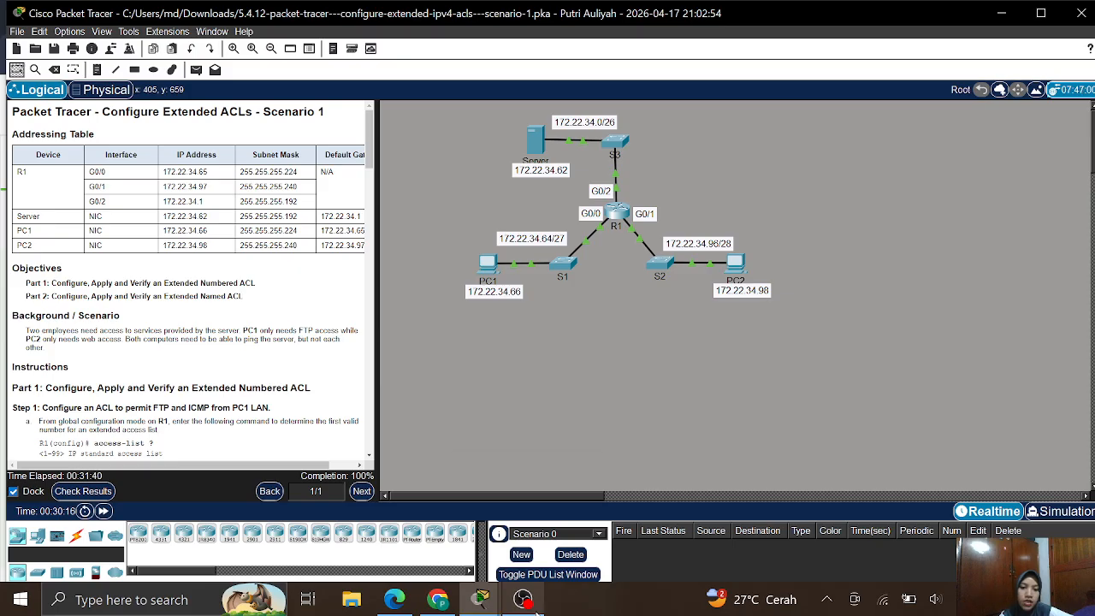
mouse_move(535, 605)
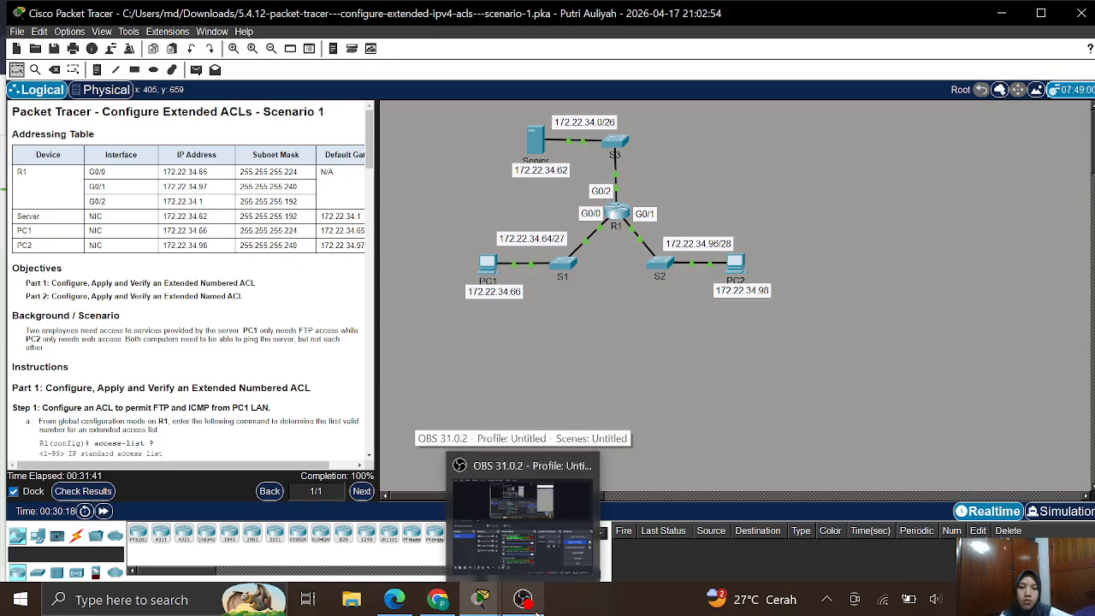
left_click(532, 603)
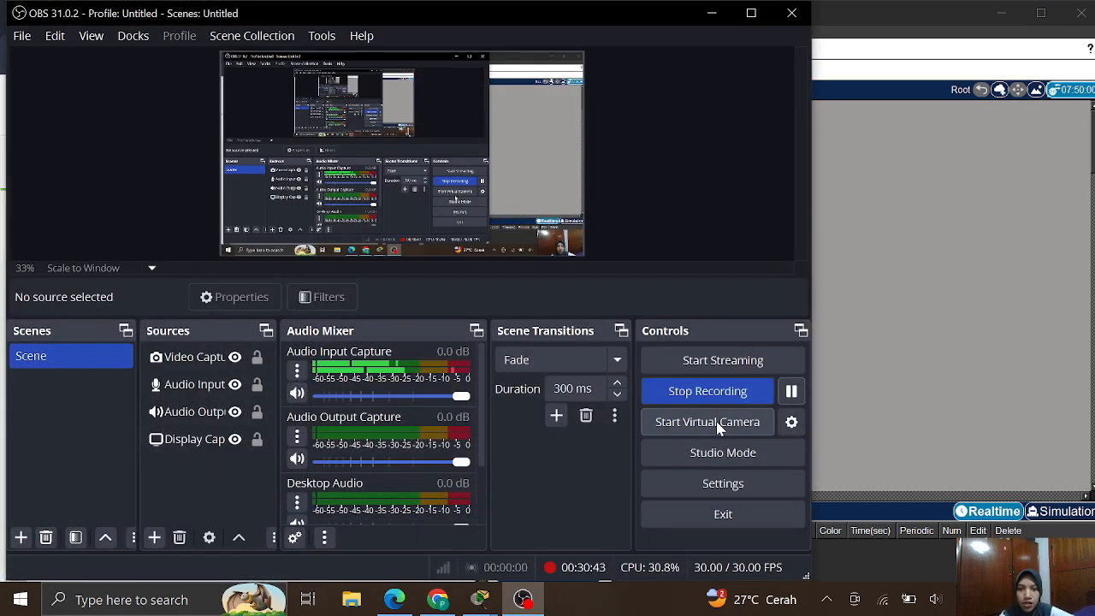